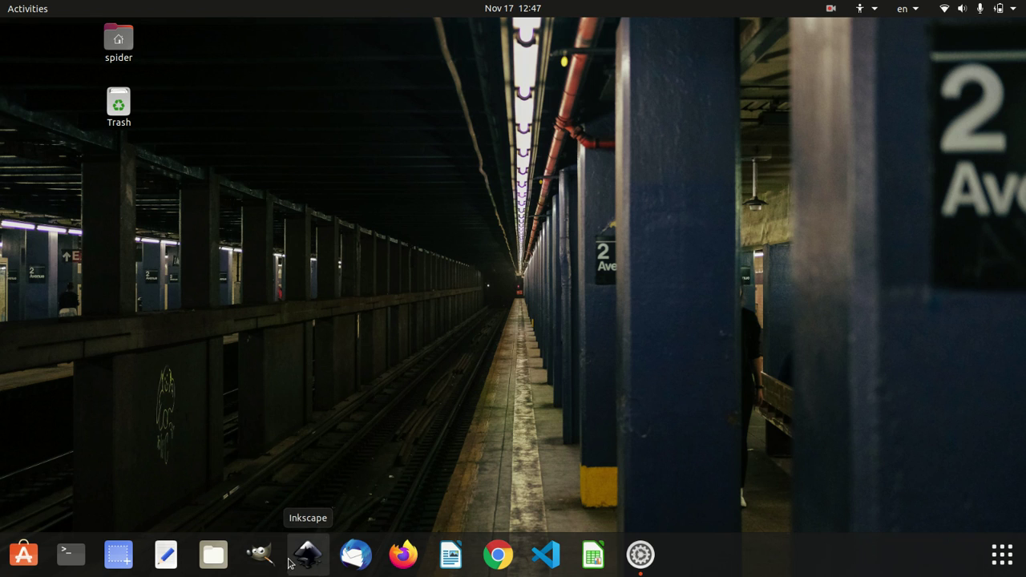
# Launch Inkscape, create a second blank document, then close it to return to New document 1
pyautogui.click(313, 559)
pyautogui.click(318, 561)
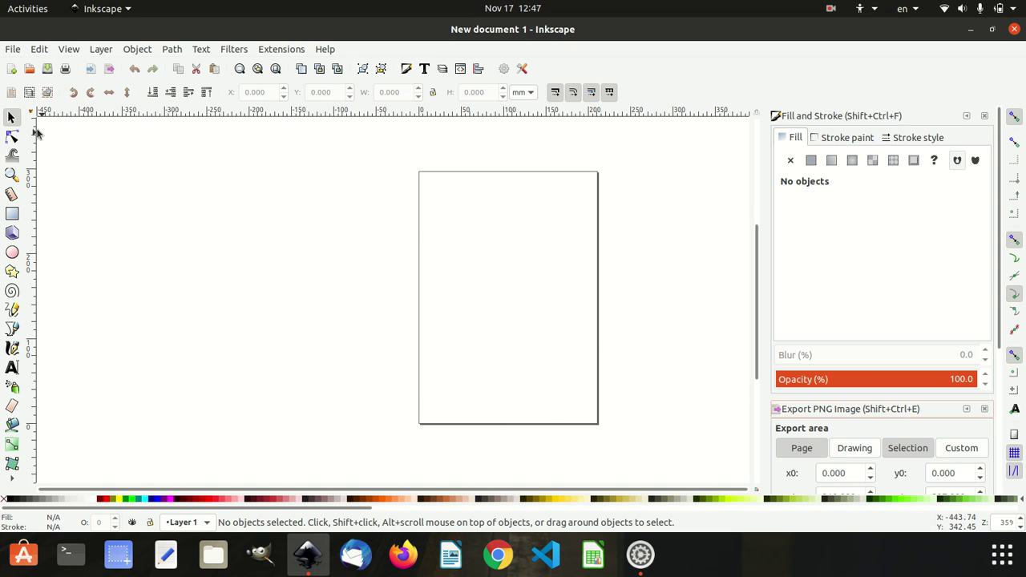
pyautogui.click(12, 50)
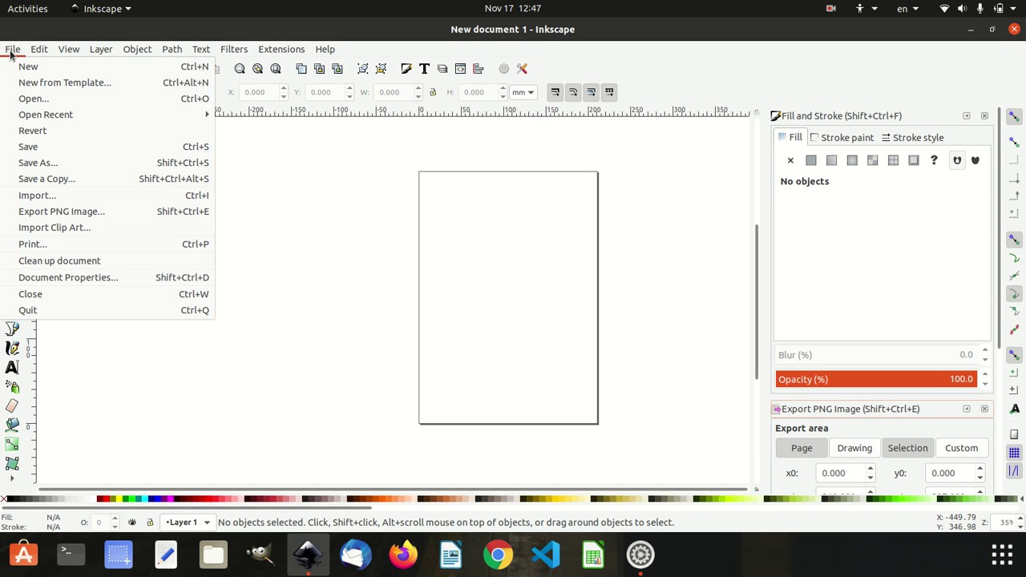
pyautogui.click(37, 69)
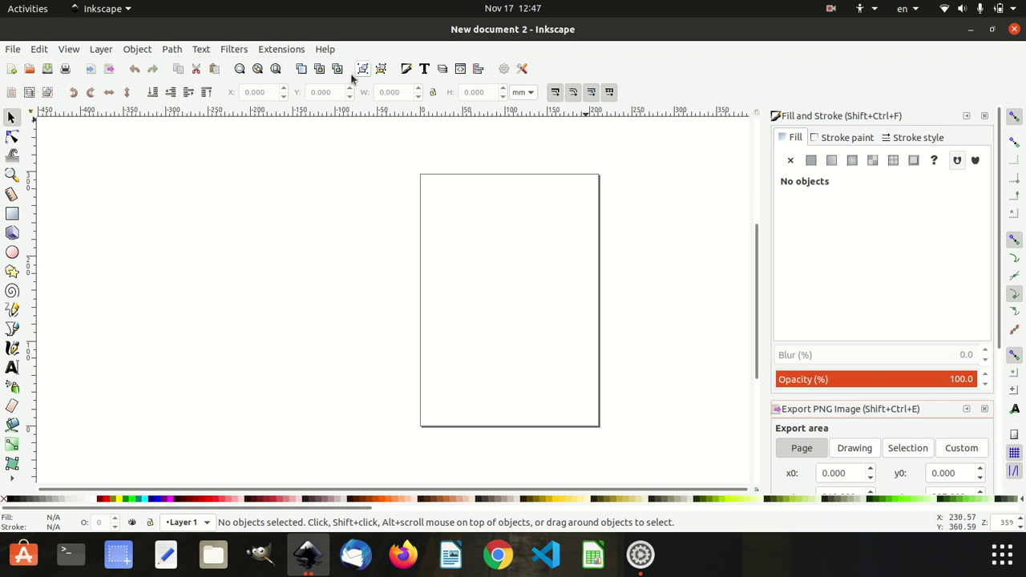
pyautogui.click(1014, 30)
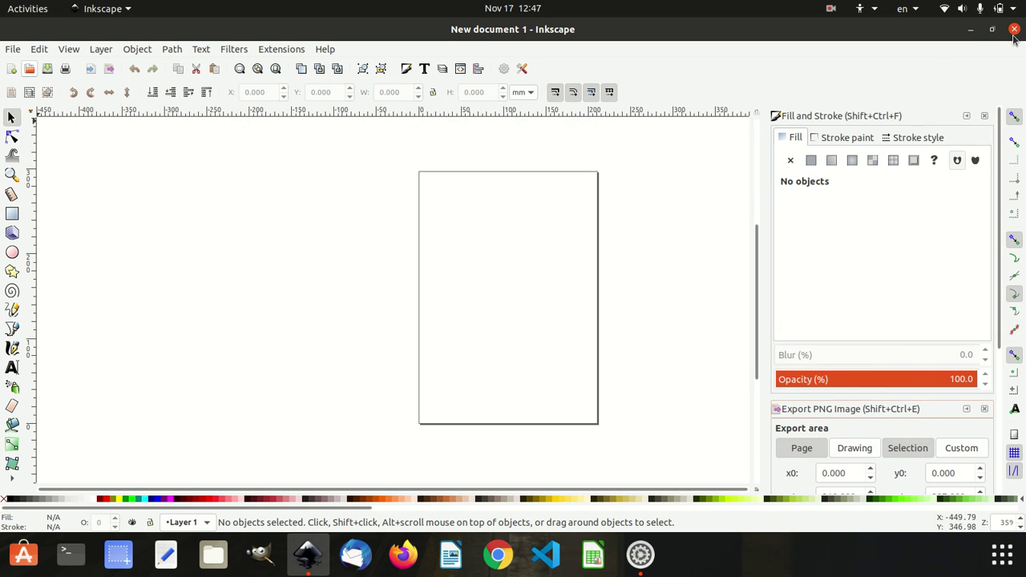
pyautogui.click(12, 50)
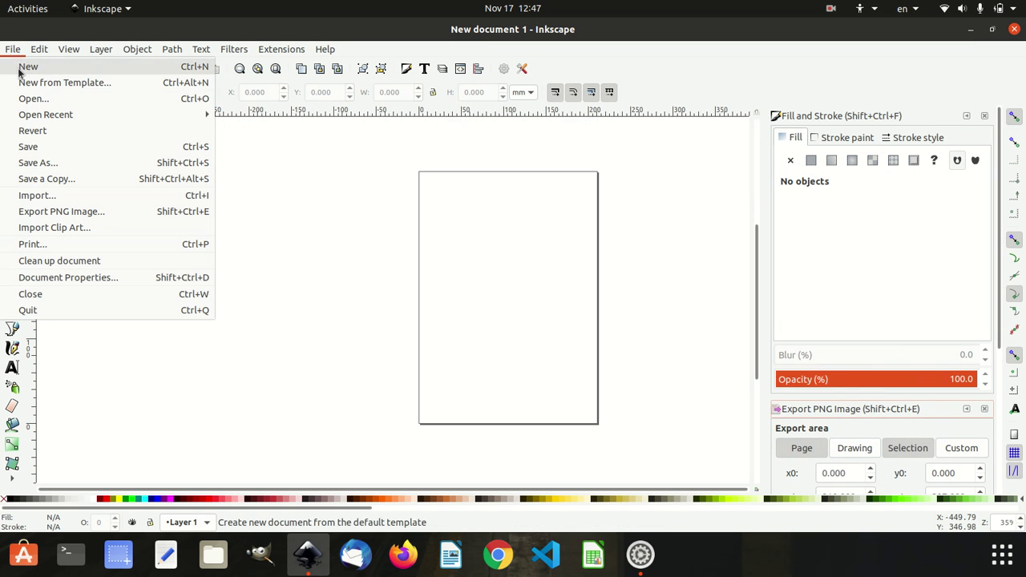
# Open New from Template and preview the Business Card, CD Label and DVD Cover templates
pyautogui.click(101, 83)
pyautogui.click(433, 224)
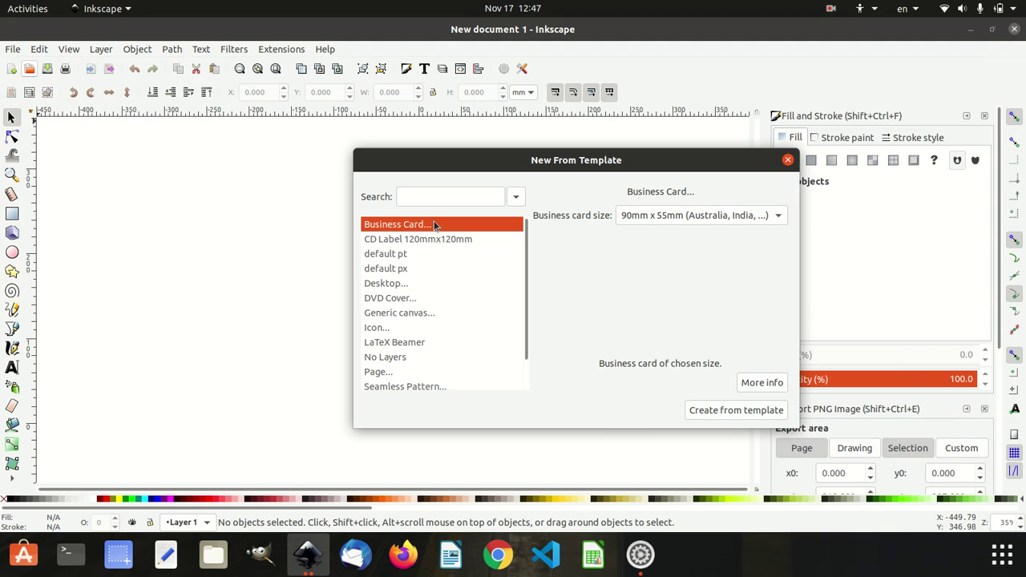
pyautogui.click(389, 241)
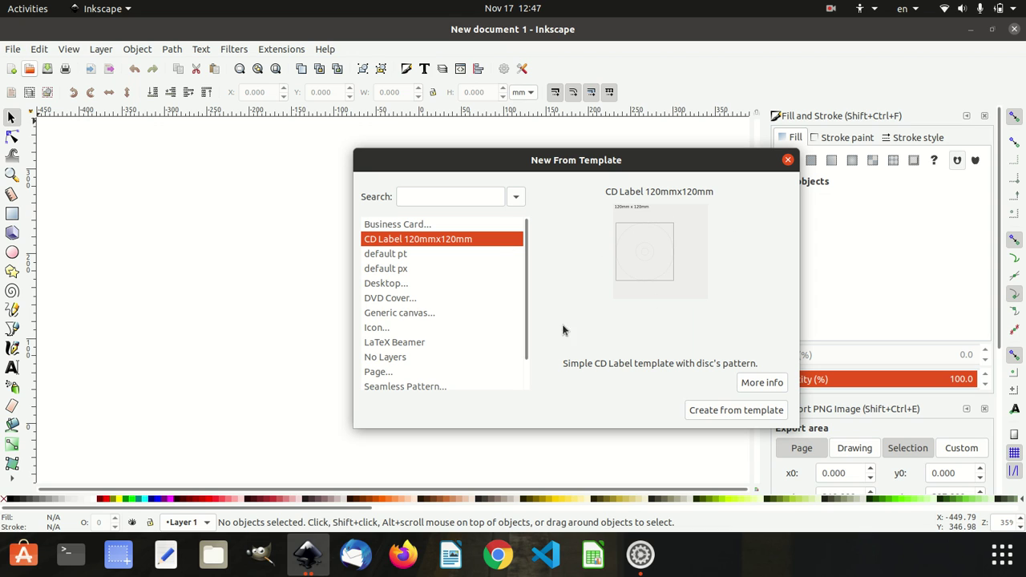
pyautogui.click(406, 300)
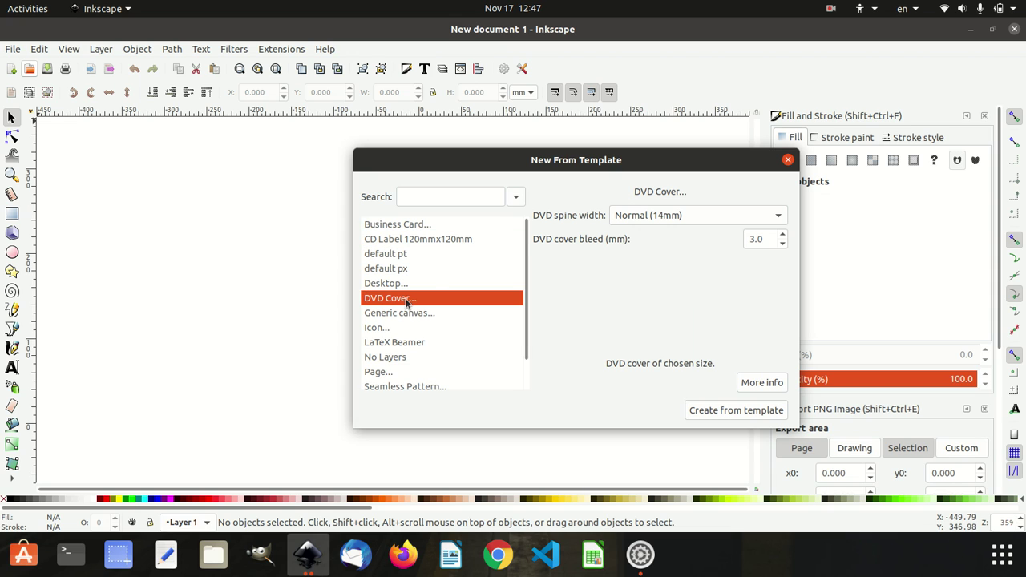
pyautogui.moveTo(529, 337); pyautogui.dragTo(529, 378)
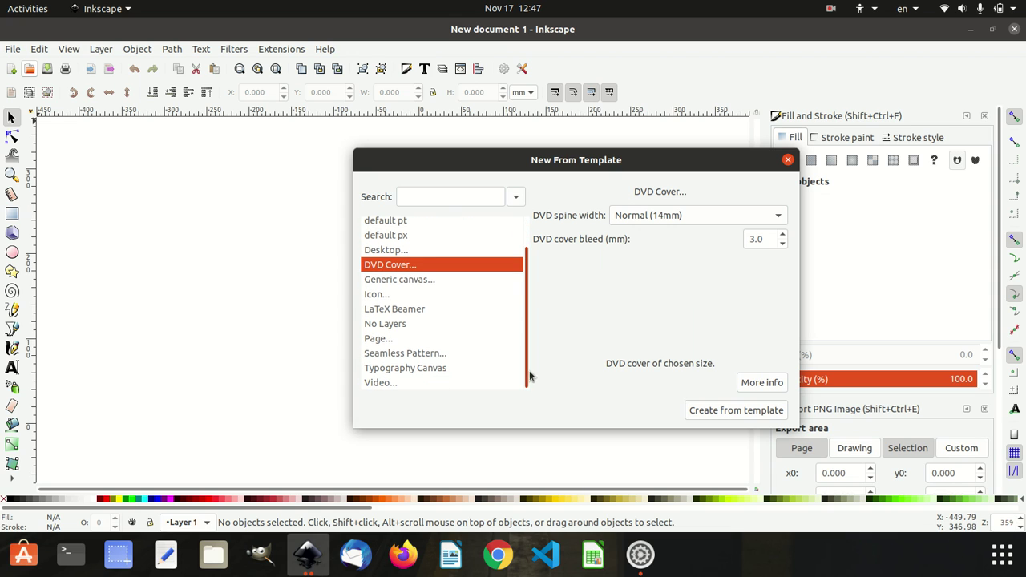
# Create a horizontal A4 page with Normal background from the blank Page template
pyautogui.click(374, 341)
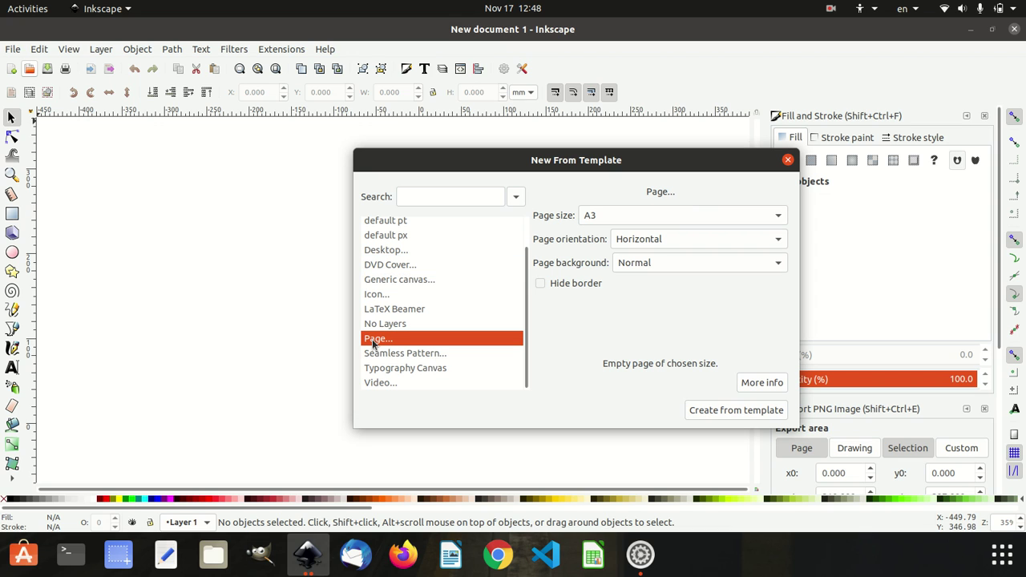
pyautogui.click(593, 219)
pyautogui.click(591, 230)
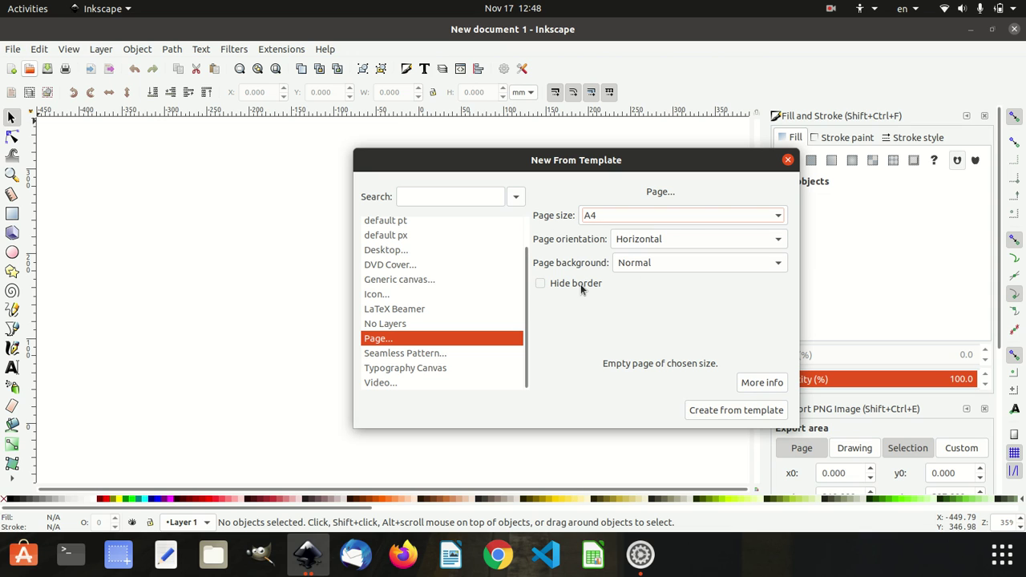
pyautogui.click(619, 263)
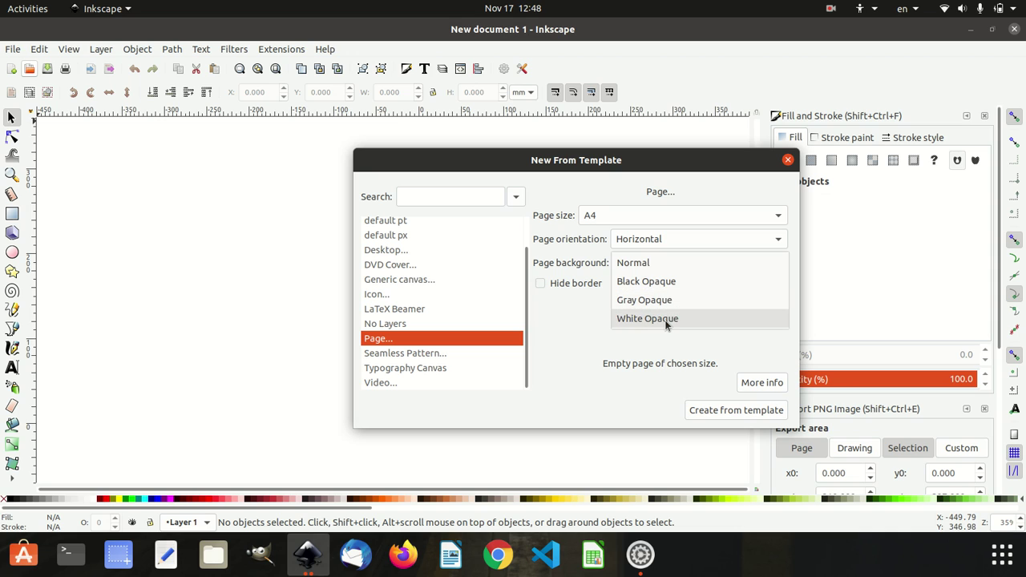
pyautogui.click(654, 265)
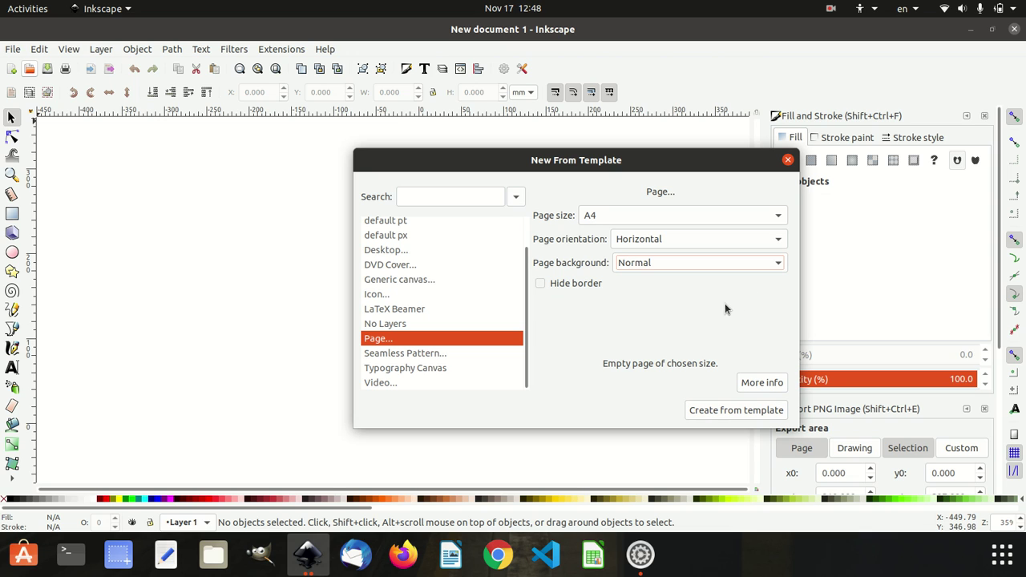
pyautogui.click(709, 416)
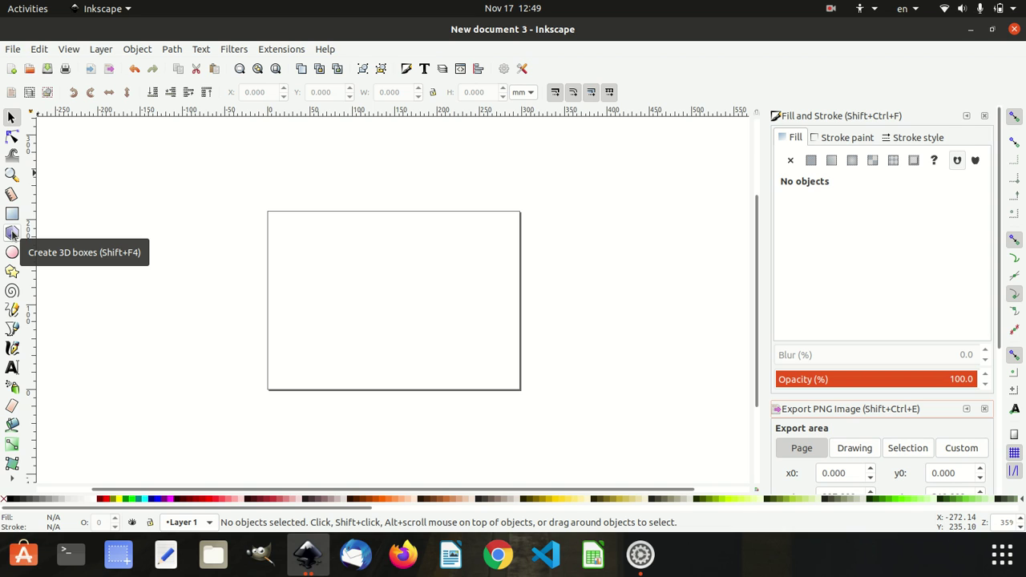
# Try the 3D box and Ellipse tools, then pick the Pen (Bezier) tool from the toolbox overflow
pyautogui.click(12, 234)
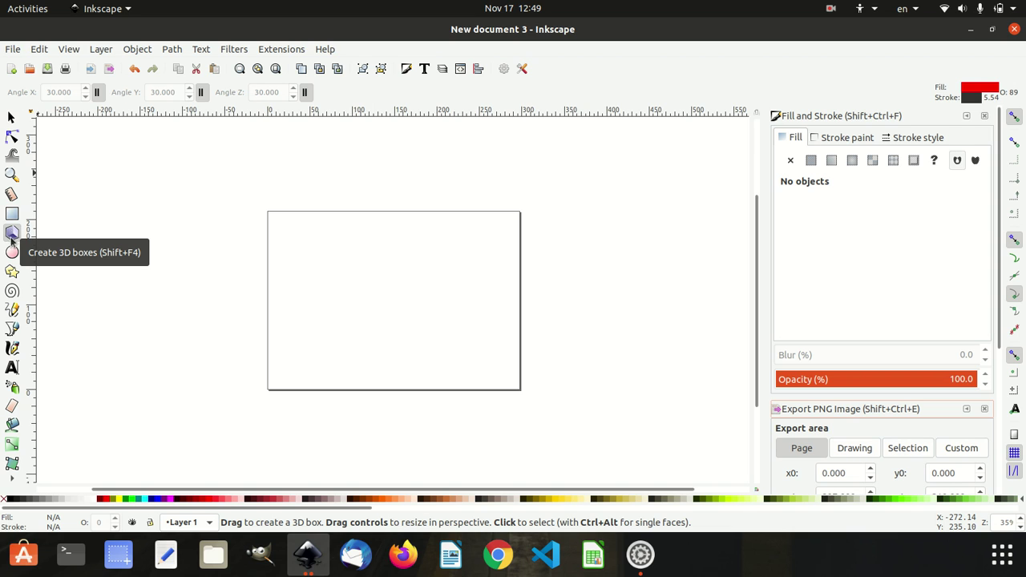
pyautogui.click(12, 253)
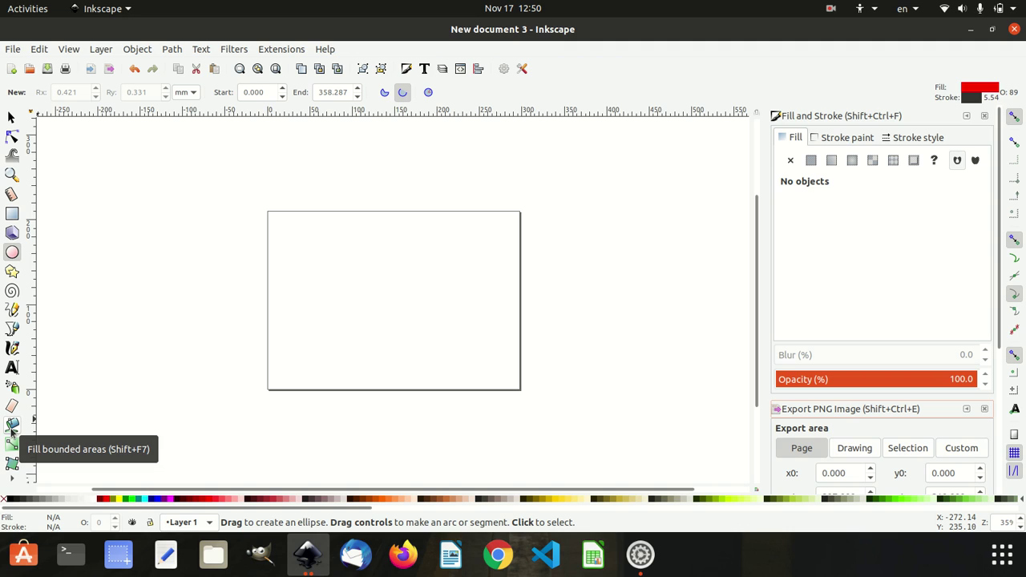
pyautogui.click(14, 479)
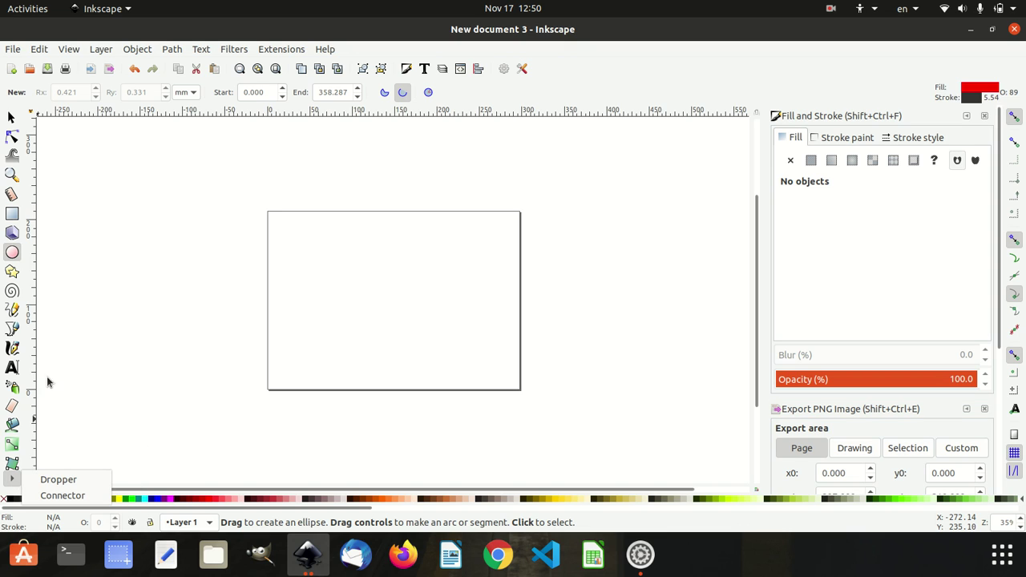
pyautogui.click(12, 328)
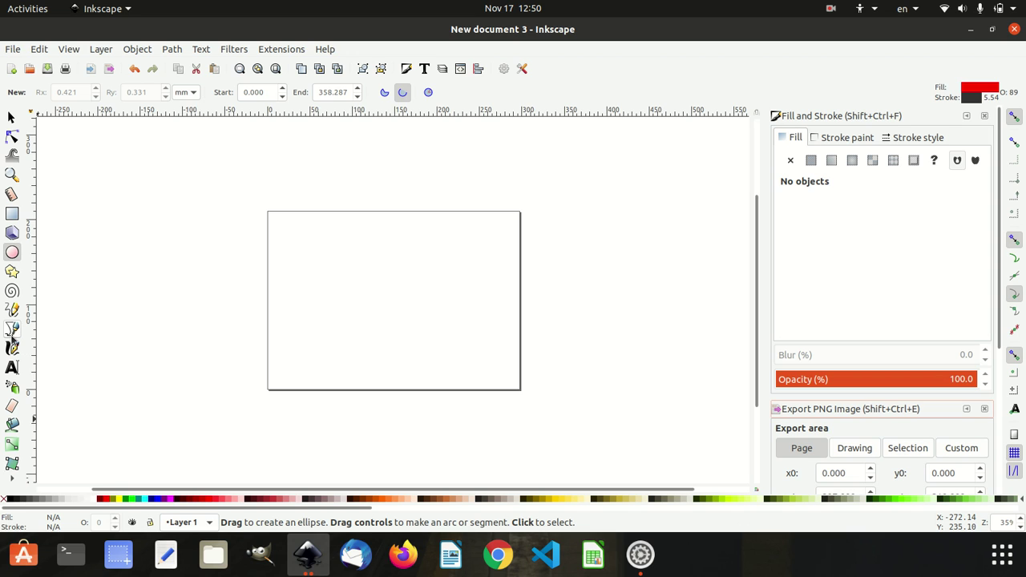
# Draw a two-node horizontal line about 265 mm wide across the top of the page
pyautogui.click(12, 329)
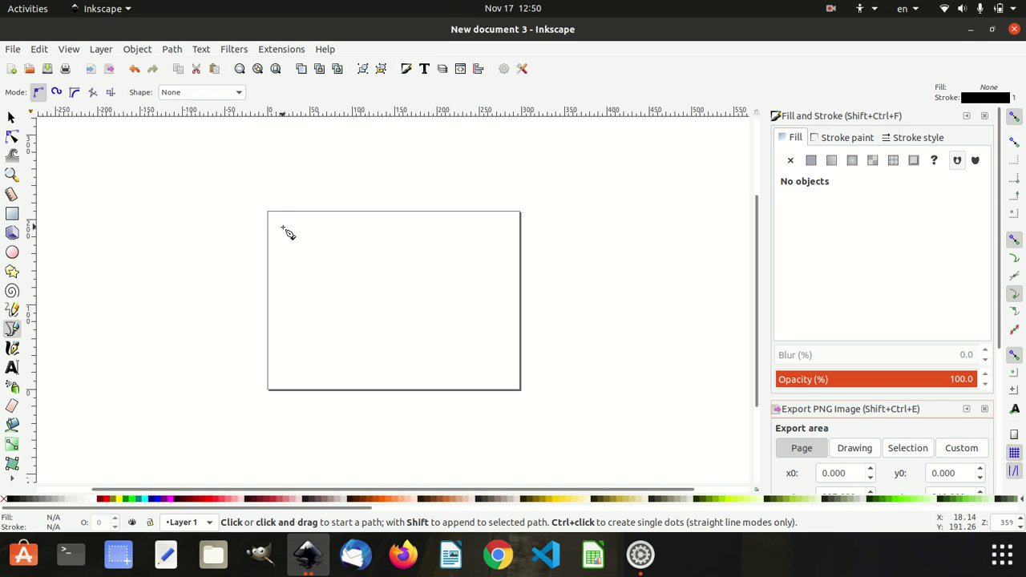
pyautogui.click(280, 222)
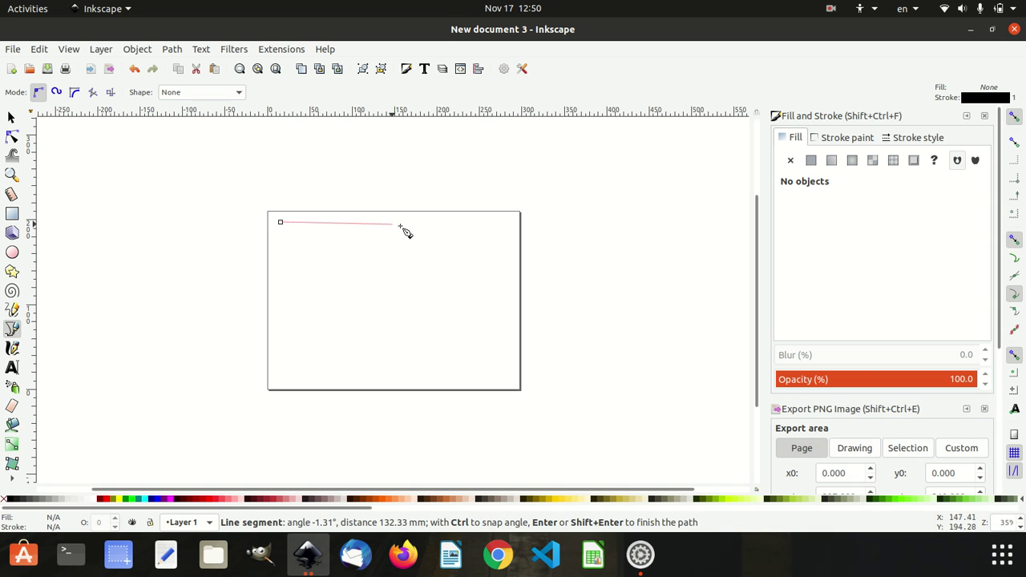
pyautogui.click(505, 222)
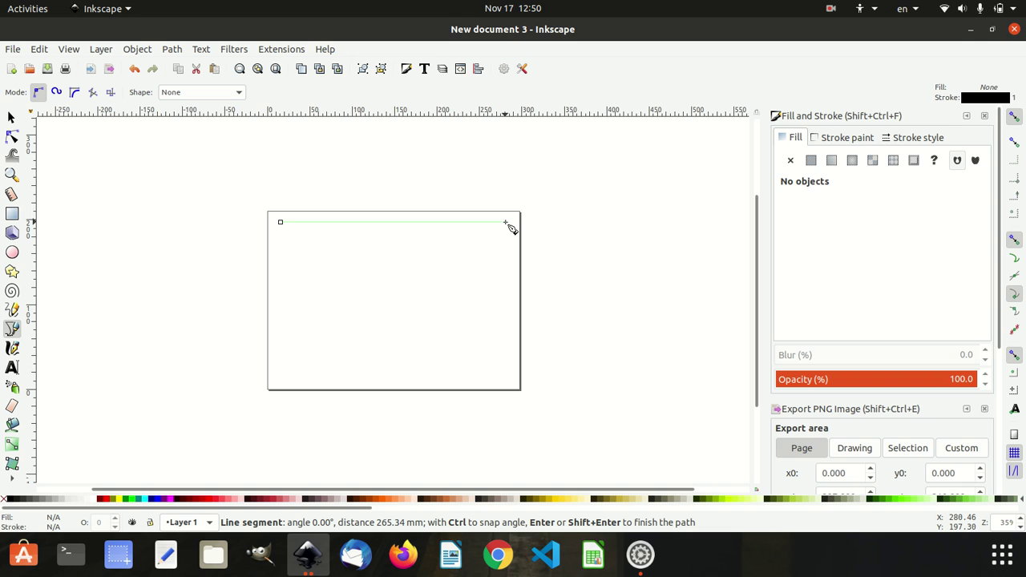
pyautogui.press('Return')
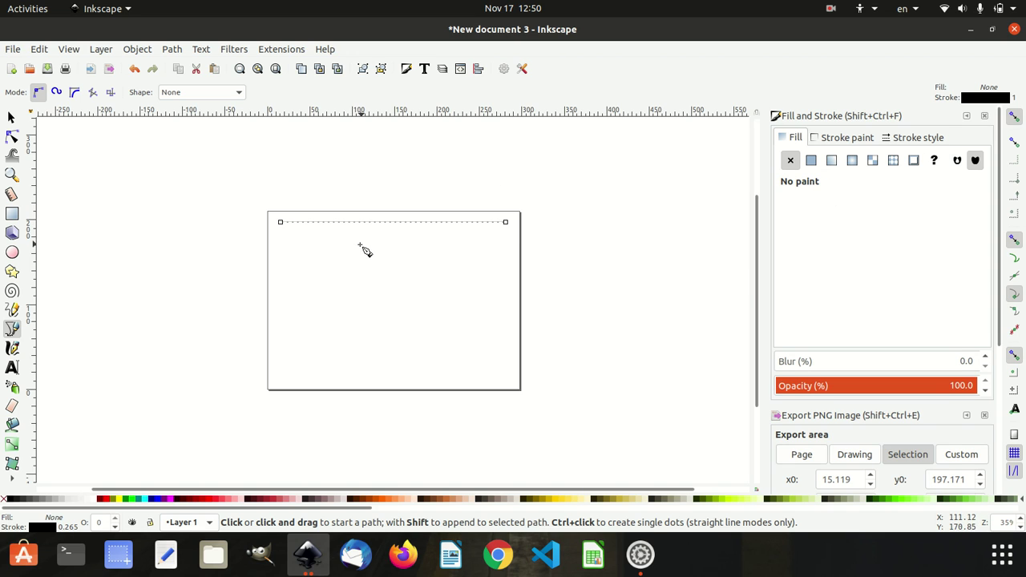
pyautogui.click(10, 117)
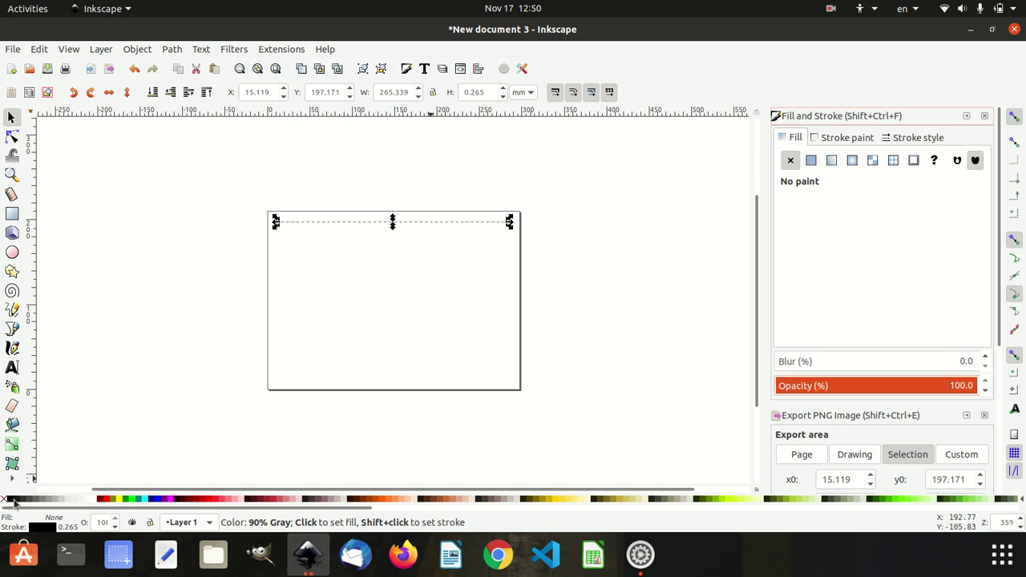
# Give the line flat black paint and bring up its stroke paint and stroke style settings
pyautogui.moveTo(12, 499); pyautogui.dragTo(50, 524)
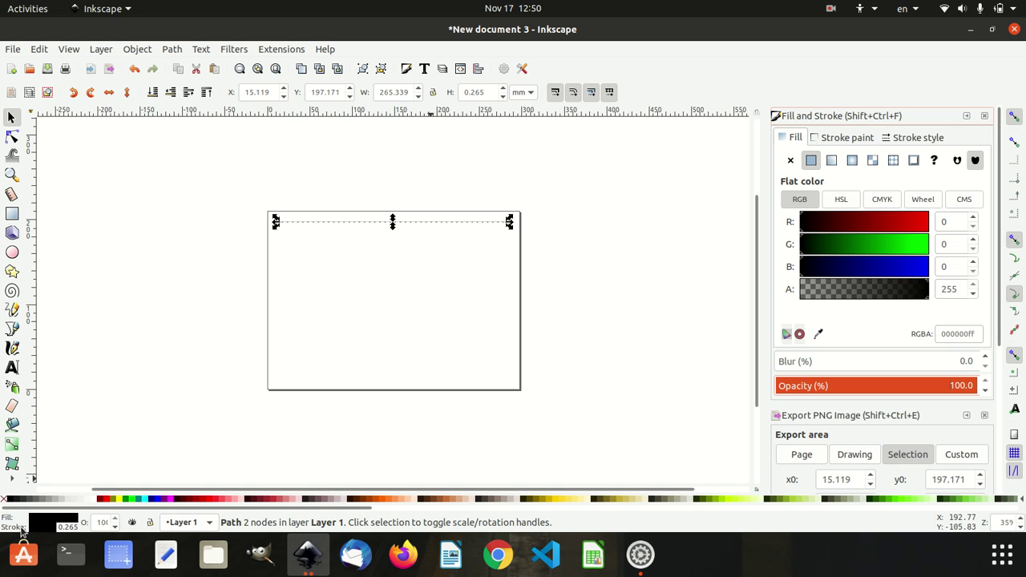
pyautogui.click(860, 138)
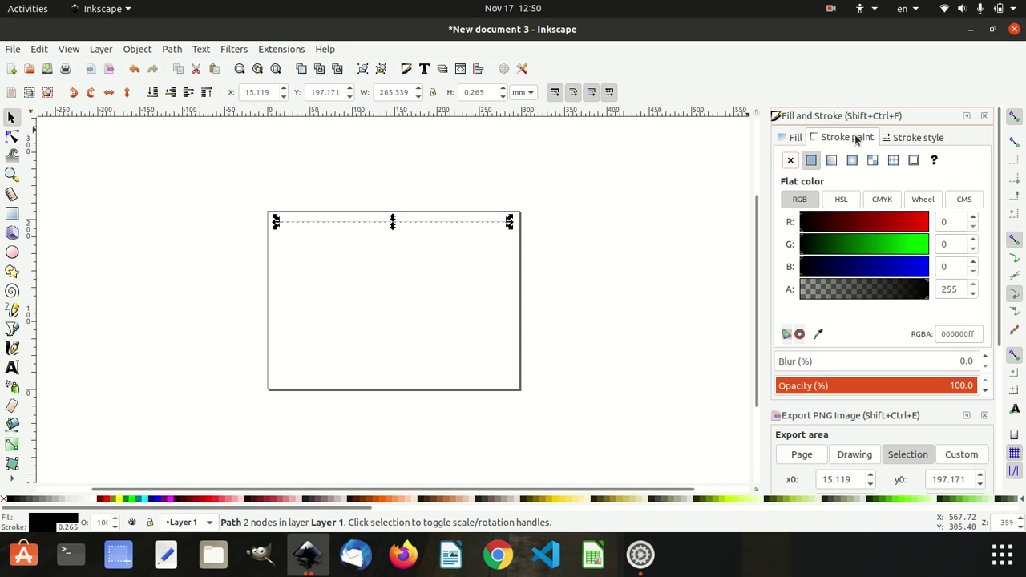
pyautogui.click(927, 138)
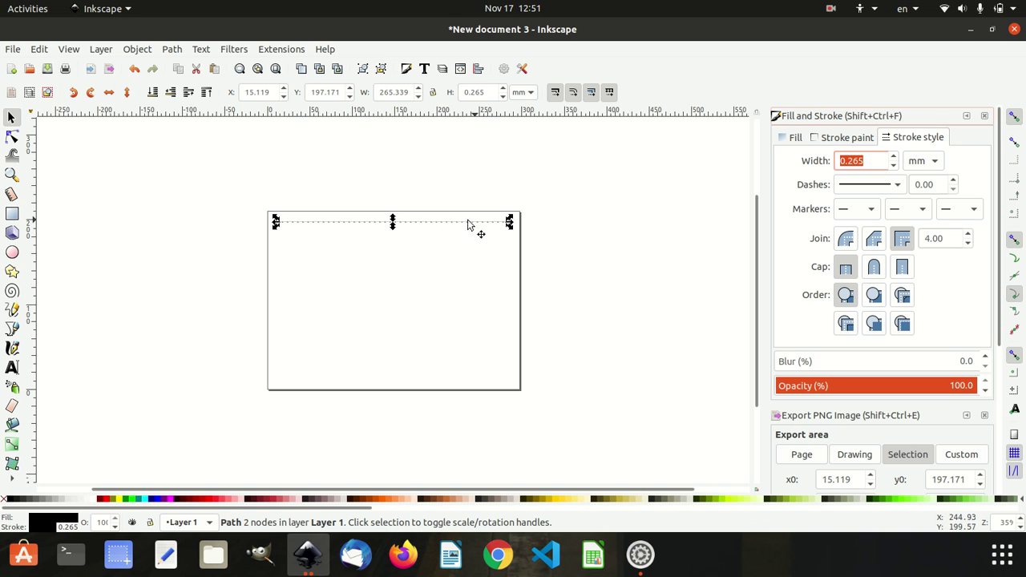
pyautogui.click(417, 259)
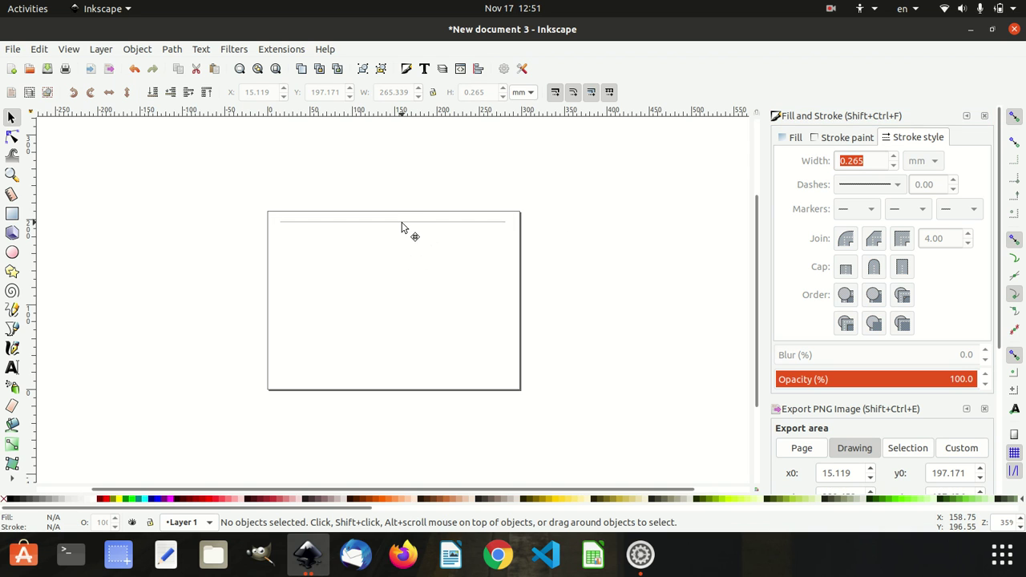
pyautogui.click(403, 228)
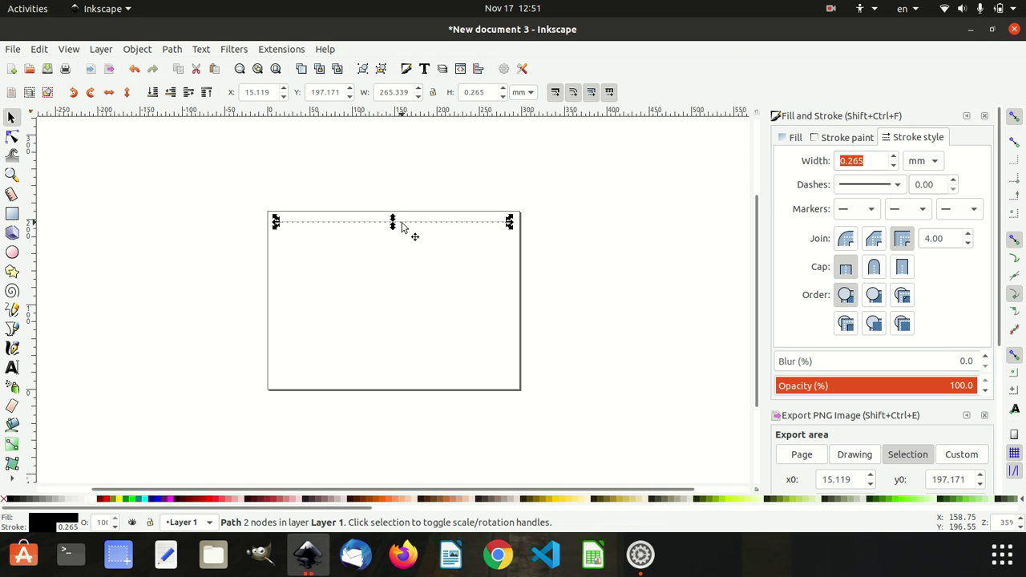
# Change the top line's stroke width from 2.565 to 2.500 mm
pyautogui.click(893, 158)
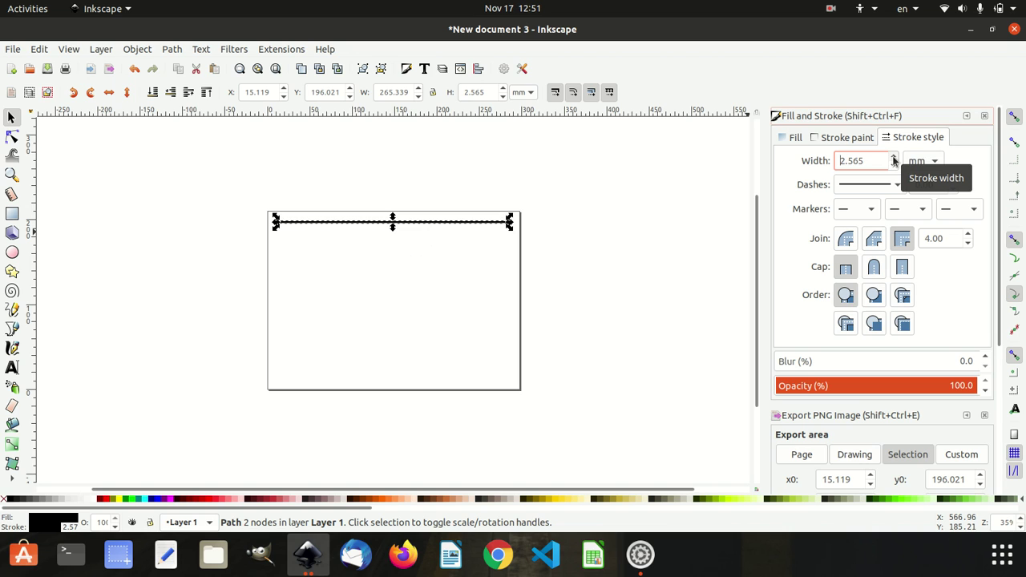
pyautogui.press('End')
pyautogui.press('Left')
pyautogui.hotkey('shift', 'Right')
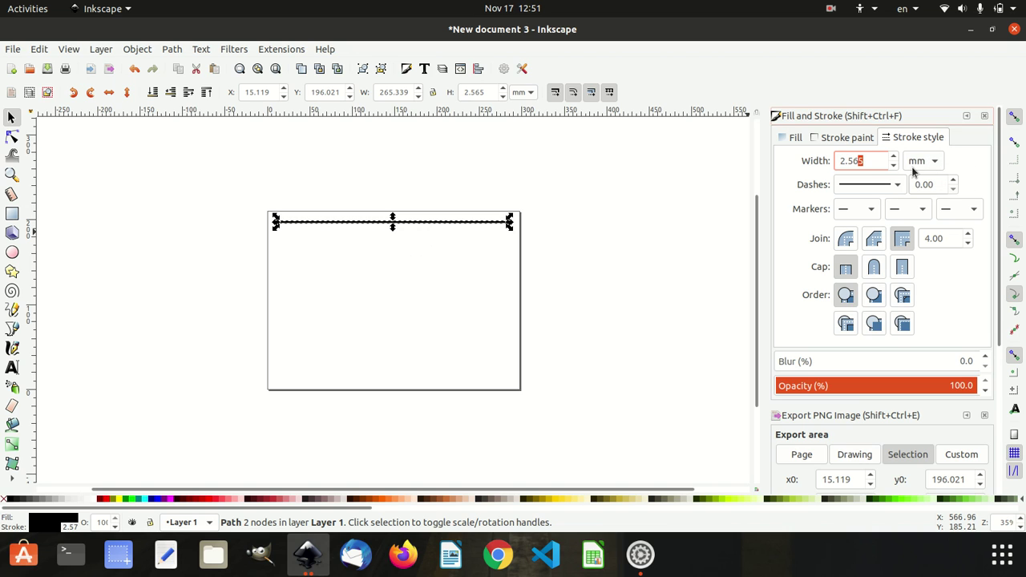
pyautogui.press('BackSpace')
pyautogui.press('BackSpace')
pyautogui.write('0')
pyautogui.press('Return')
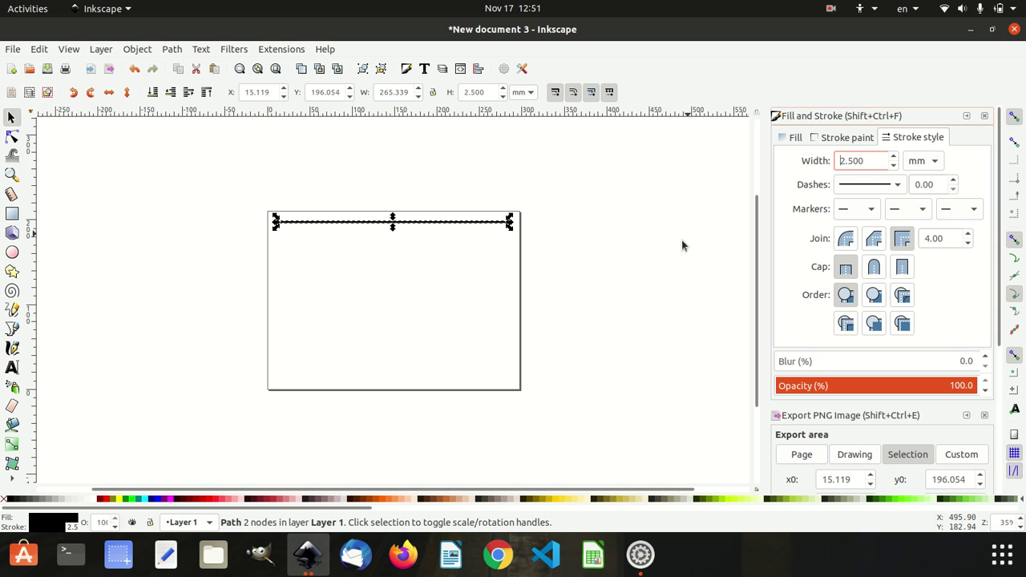
pyautogui.click(383, 280)
pyautogui.click(386, 225)
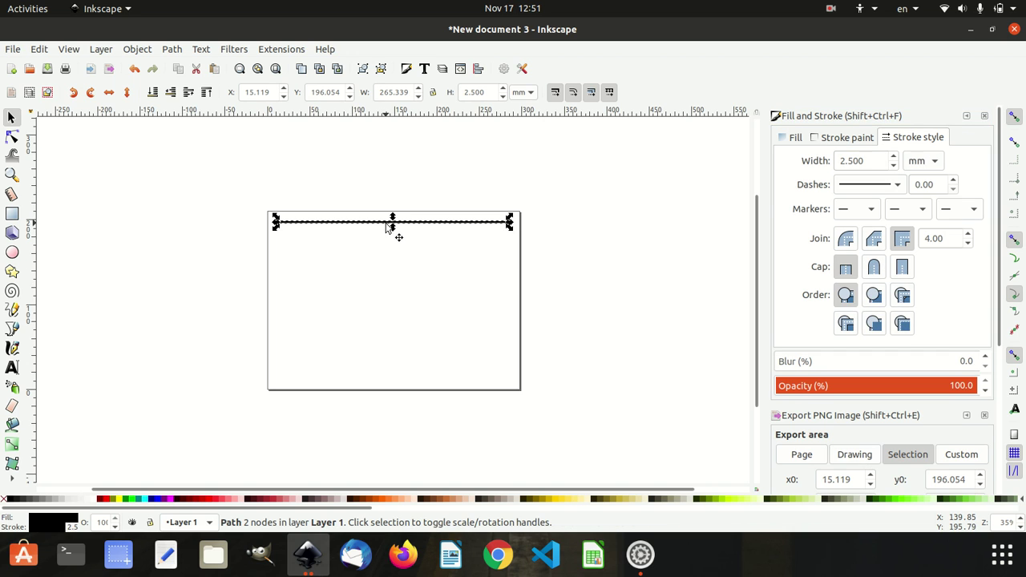
pyautogui.click(616, 256)
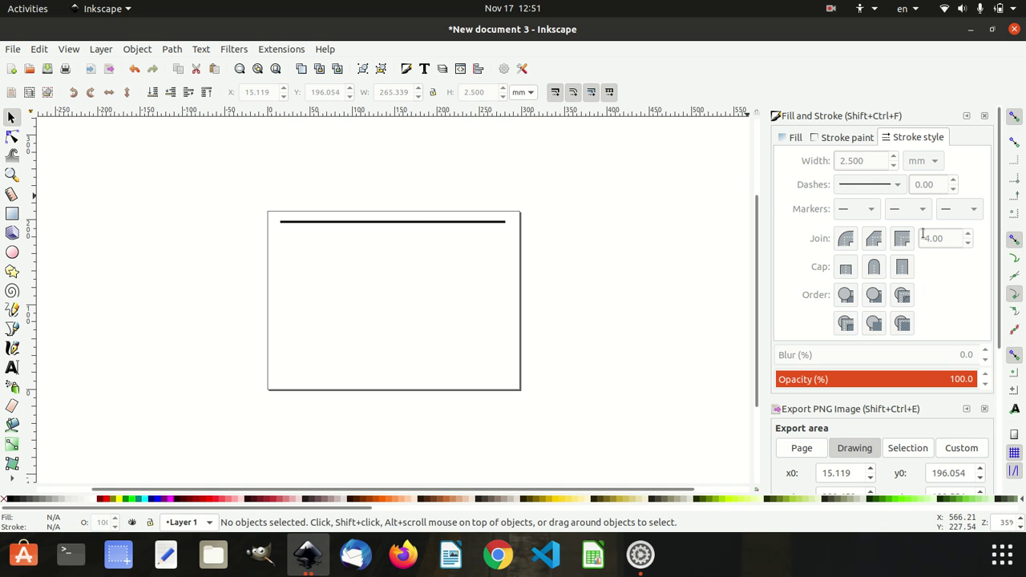
# Apply the orange palette colour to the top line's stroke
pyautogui.scroll(-5, 1002, 318)
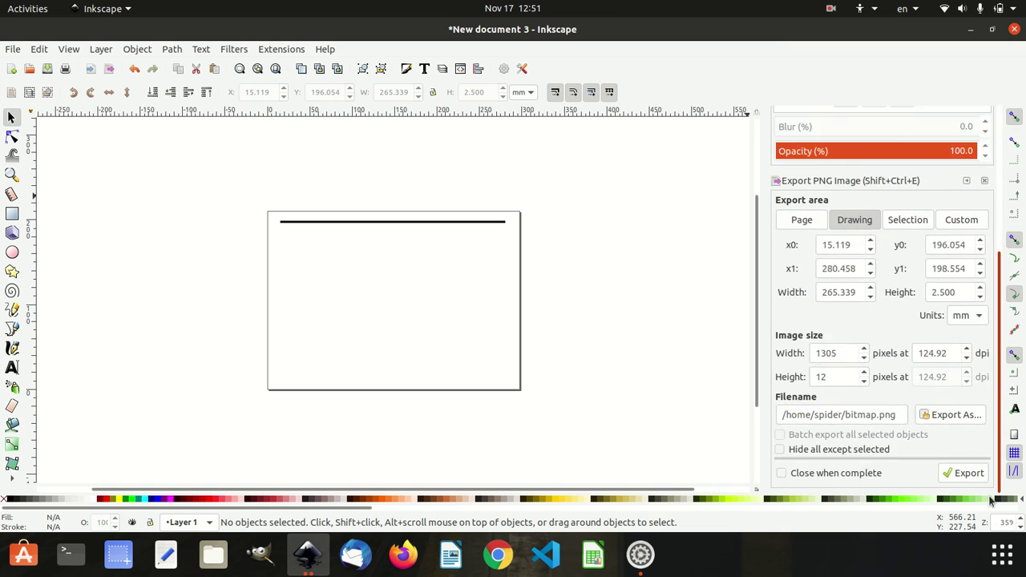
pyautogui.scroll(3, 1002, 318)
pyautogui.click(425, 222)
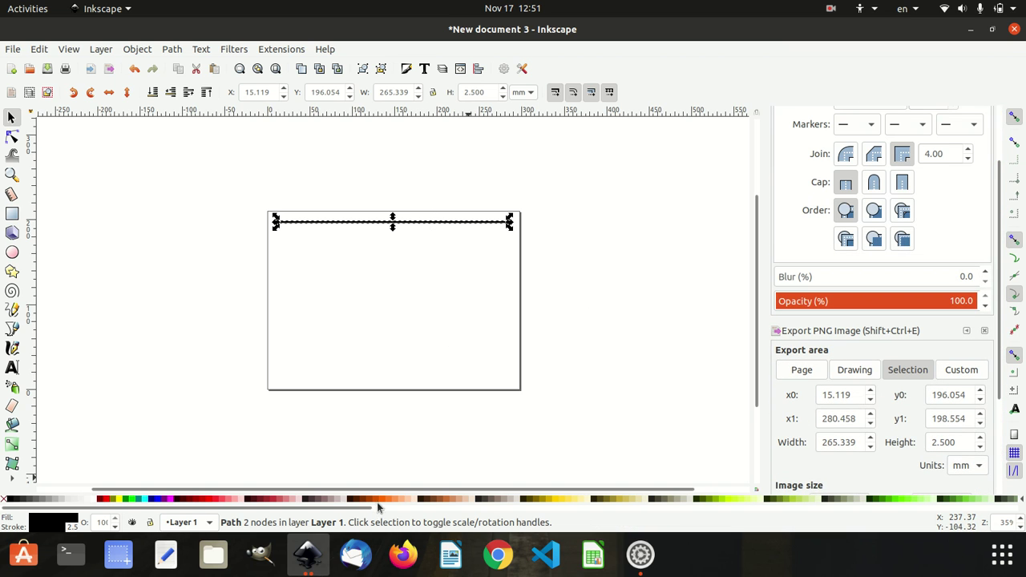
pyautogui.moveTo(377, 504); pyautogui.dragTo(46, 517)
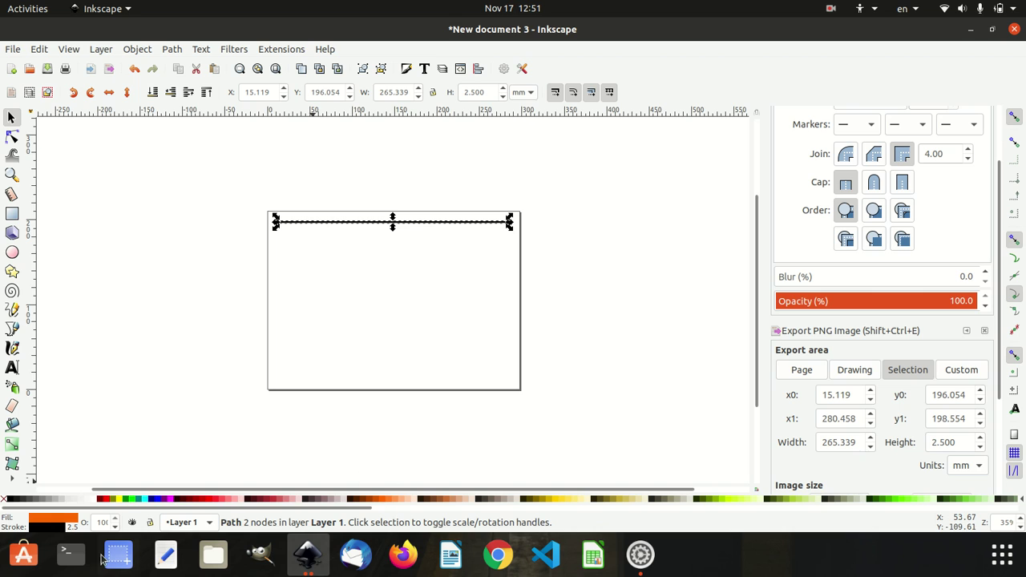
pyautogui.moveTo(383, 499); pyautogui.dragTo(50, 527)
pyautogui.click(350, 330)
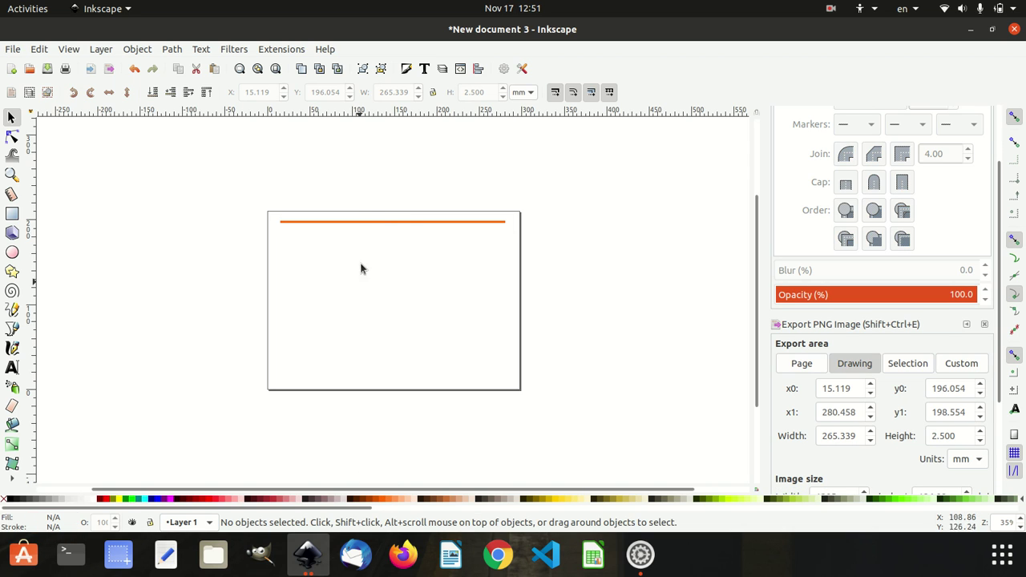
# Lower the orange line's opacity to 56.4%
pyautogui.click(405, 221)
pyautogui.click(694, 268)
pyautogui.click(485, 222)
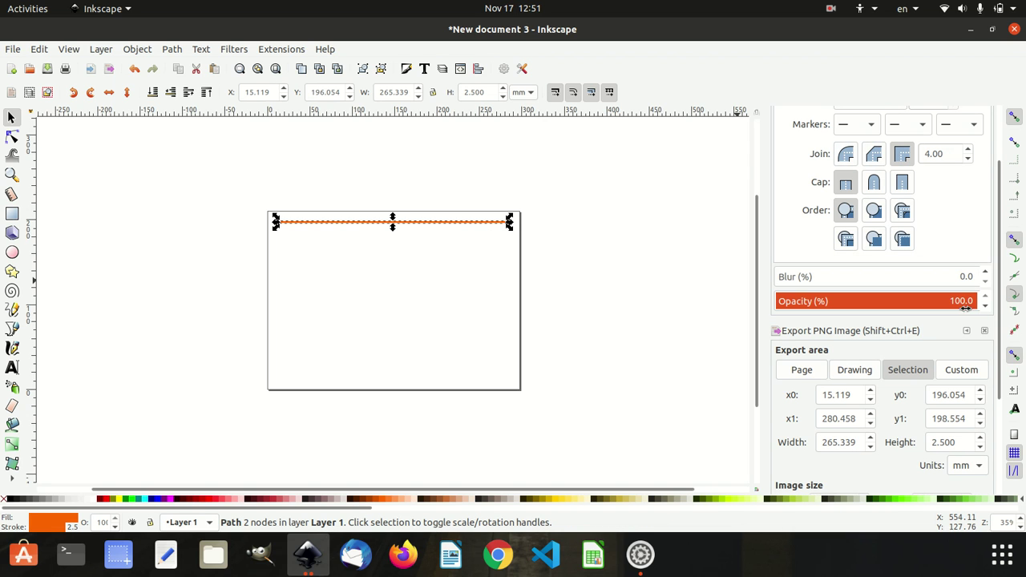
pyautogui.moveTo(959, 300)
pyautogui.mouseDown()
pyautogui.moveTo(828, 301)
pyautogui.moveTo(936, 300)
pyautogui.moveTo(889, 300)
pyautogui.mouseUp()
pyautogui.click(595, 255)
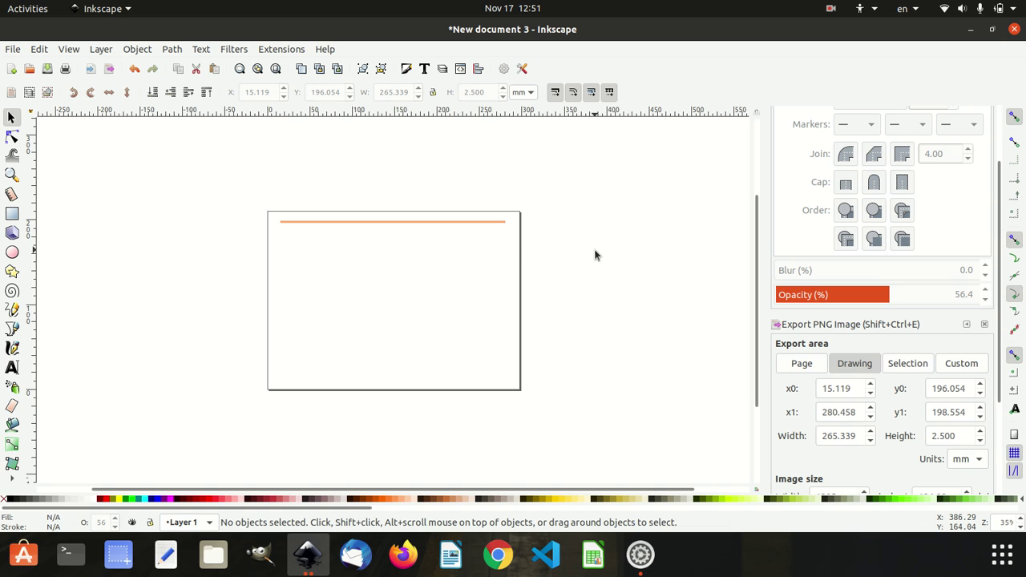
pyautogui.click(454, 222)
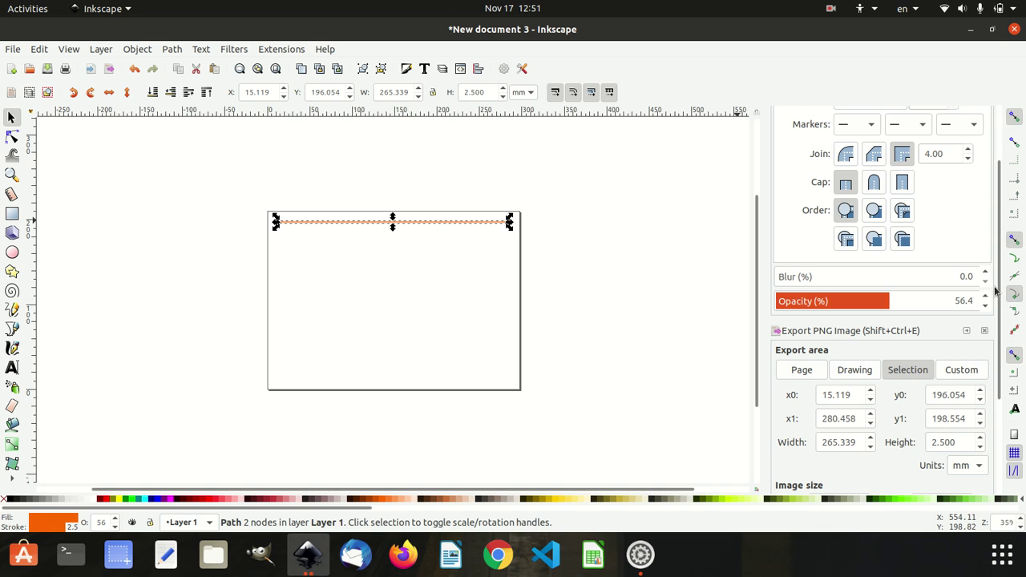
pyautogui.scroll(-3, 986, 433)
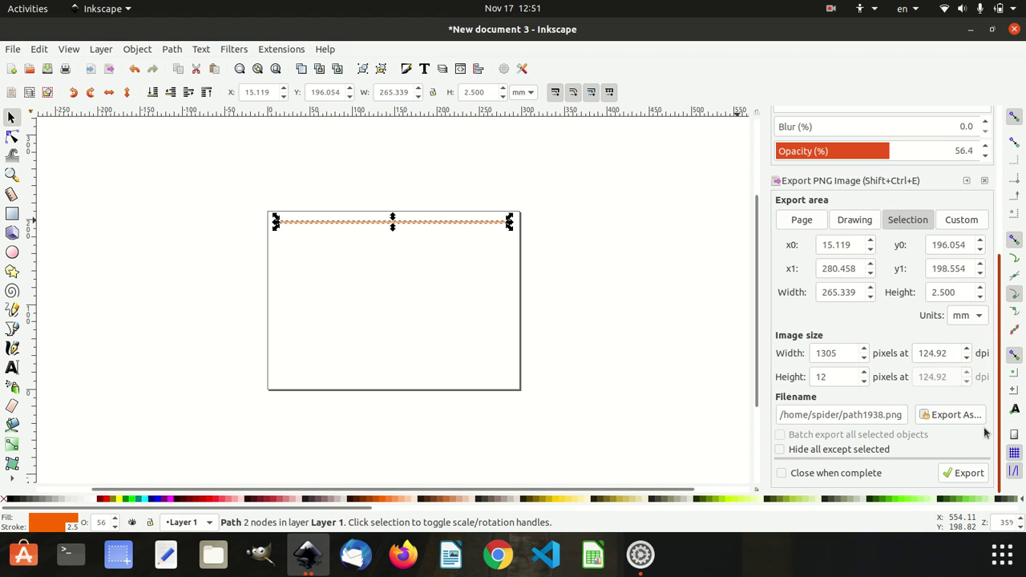
# Set the Export PNG units to inches and enter an export width of 8.5
pyautogui.click(964, 316)
pyautogui.click(955, 259)
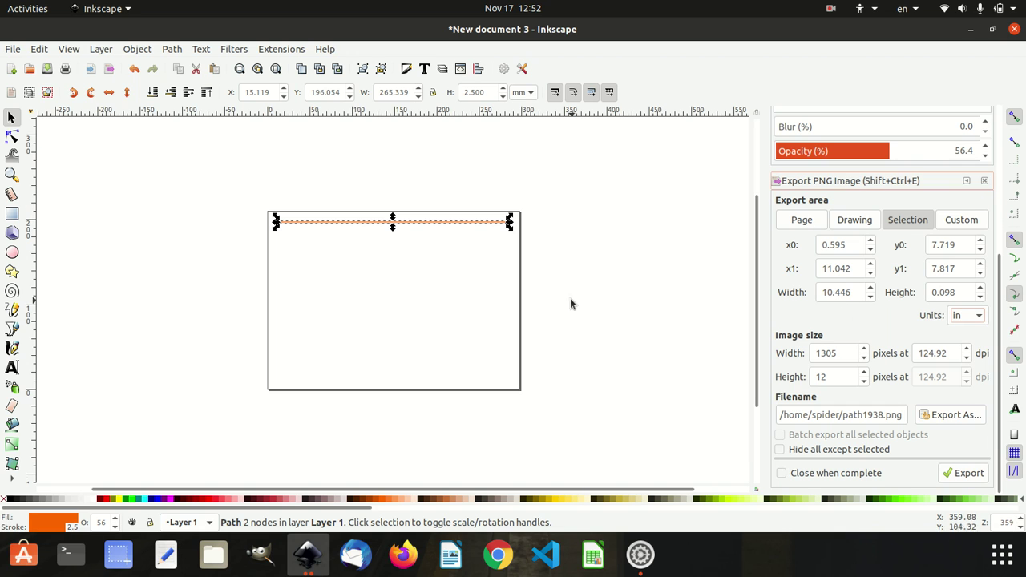
pyautogui.click(424, 255)
pyautogui.click(427, 222)
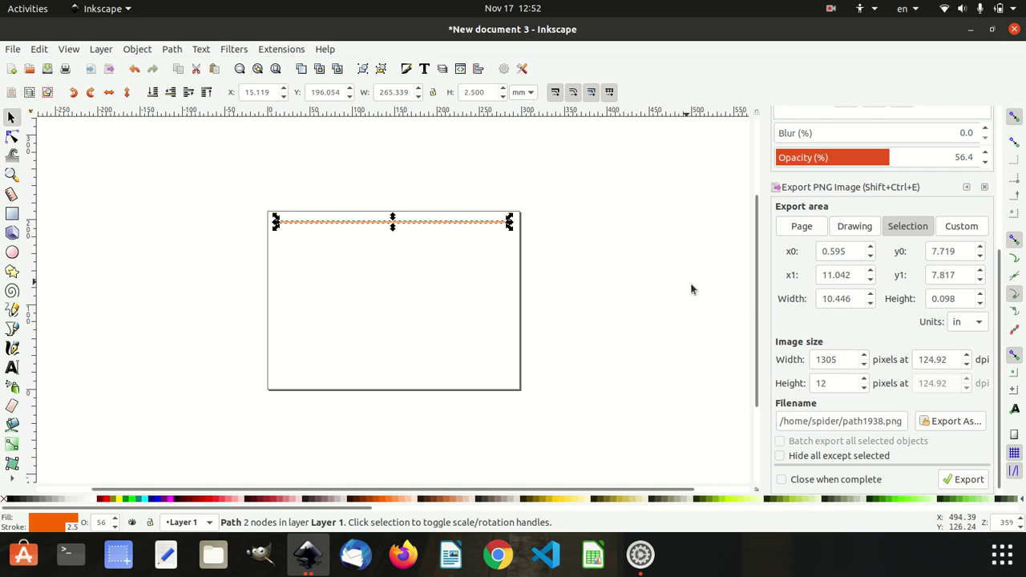
pyautogui.doubleClick(856, 301)
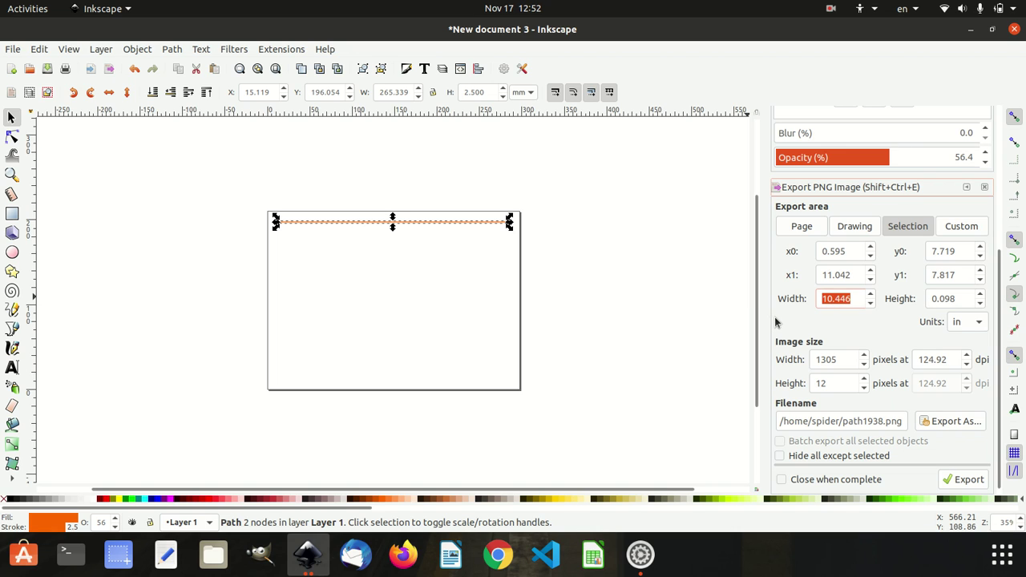
pyautogui.write('8.5')
pyautogui.press('Return')
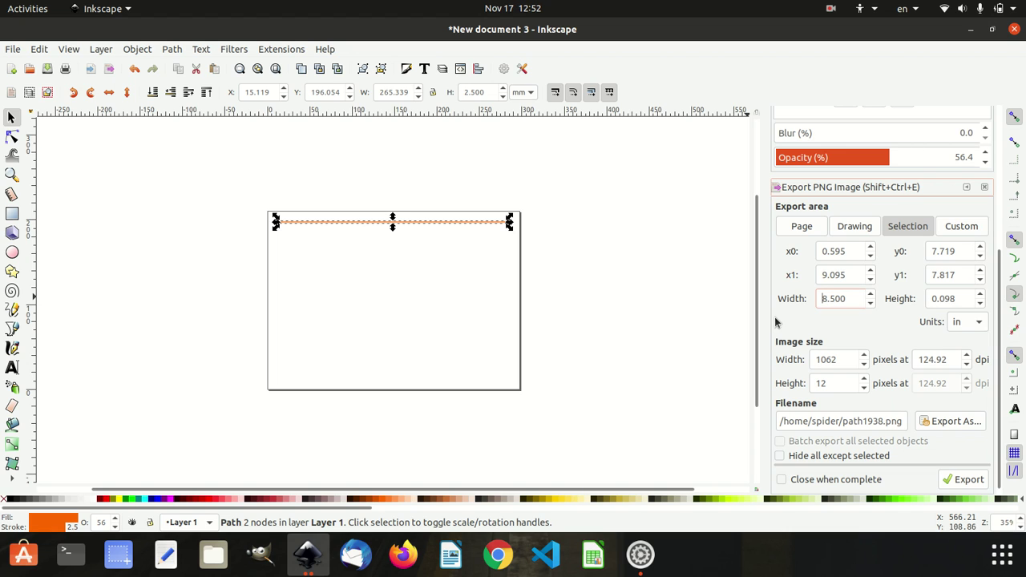
pyautogui.press('Tab')
# Undo the opacity change so the orange line is back at 100% opacity
pyautogui.hotkey('ctrl', 'z')
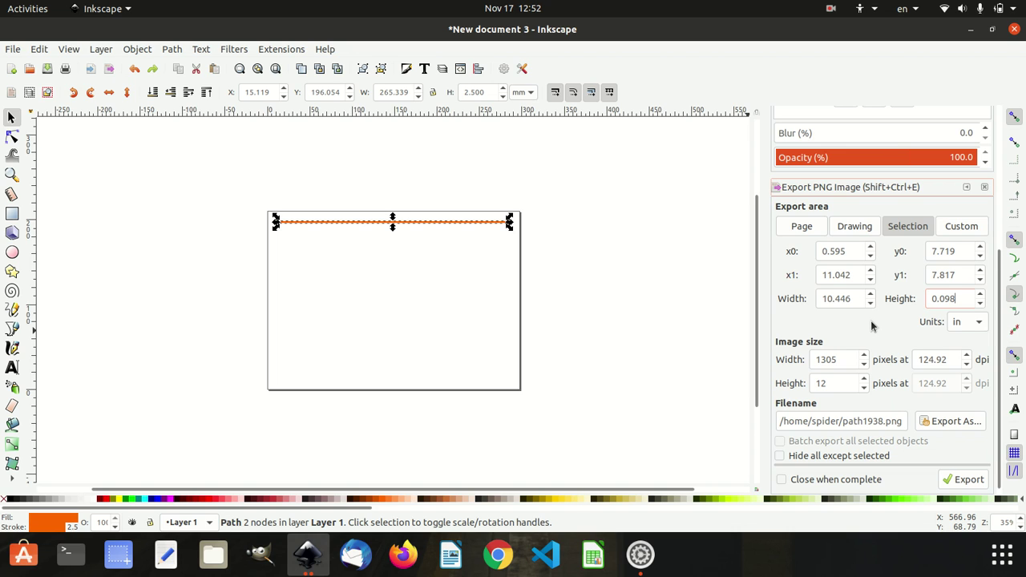
pyautogui.hotkey('ctrl', 'z')
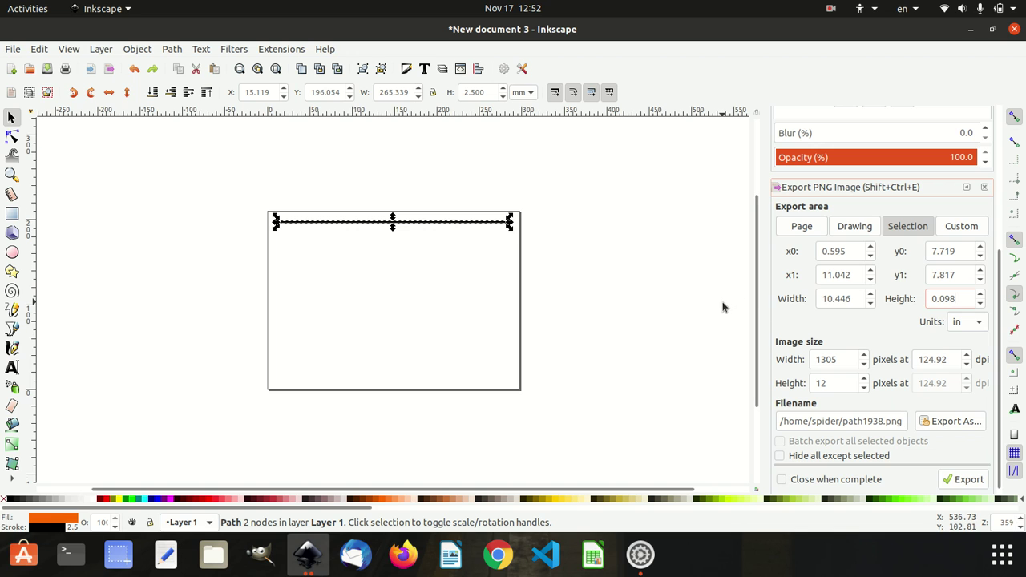
pyautogui.hotkey('ctrl', 'shift', 'z')
pyautogui.click(735, 305)
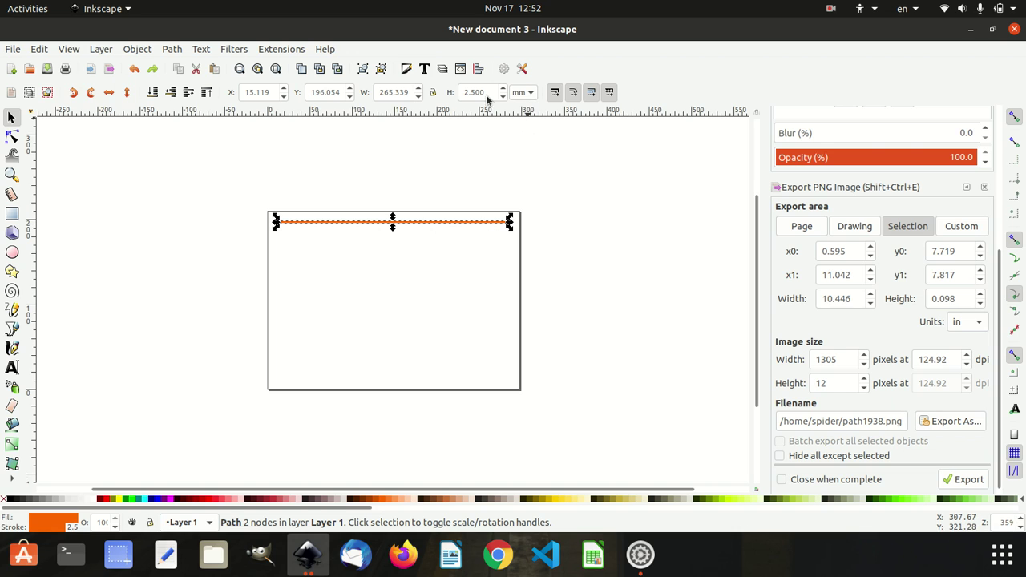
# Switch the toolbar units to inches and set the line's W to 8.5 in
pyautogui.click(522, 92)
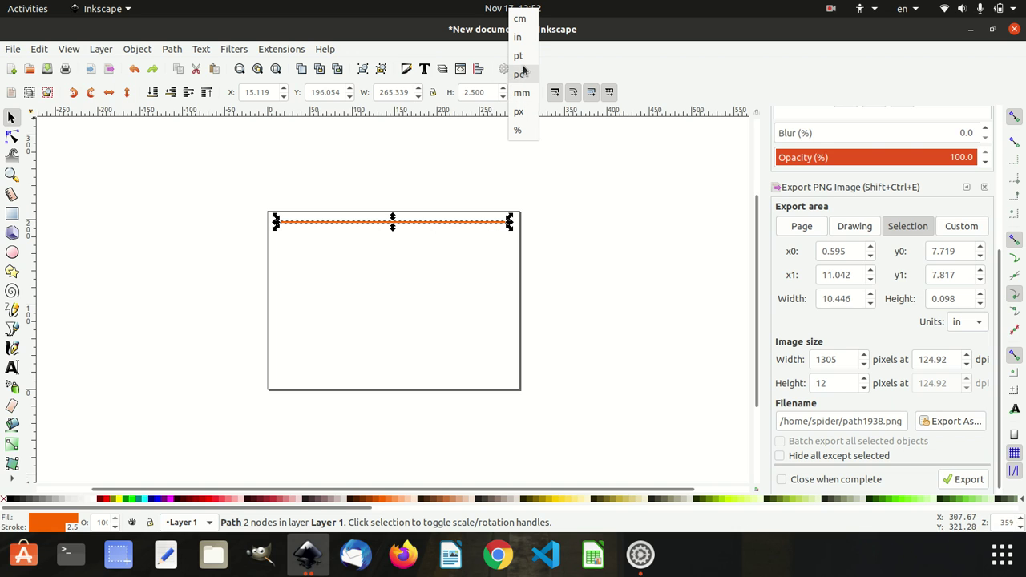
pyautogui.click(520, 39)
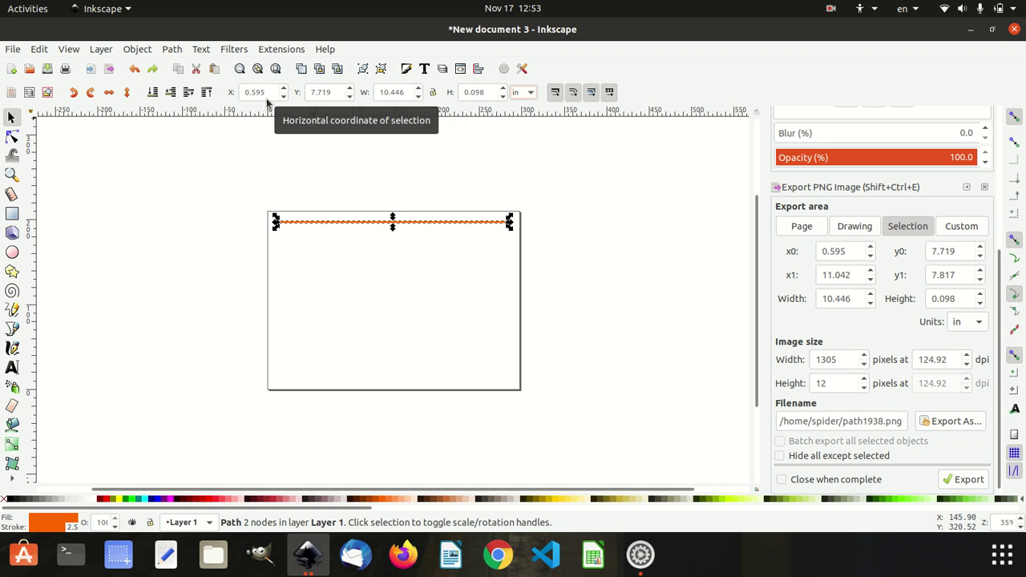
pyautogui.click(382, 93)
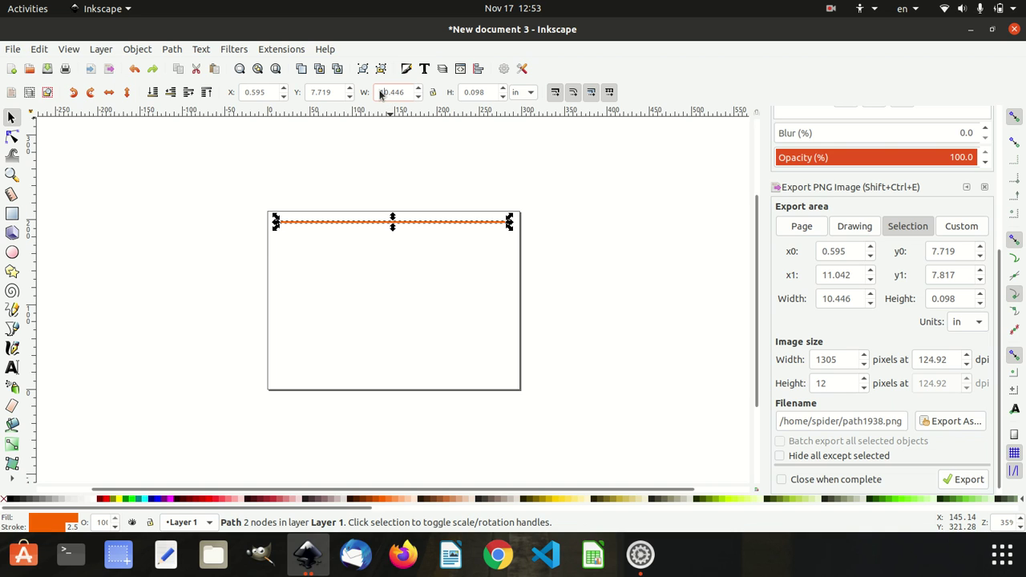
pyautogui.hotkey('ctrl', 'a')
pyautogui.write('8.')
pyautogui.press('Return')
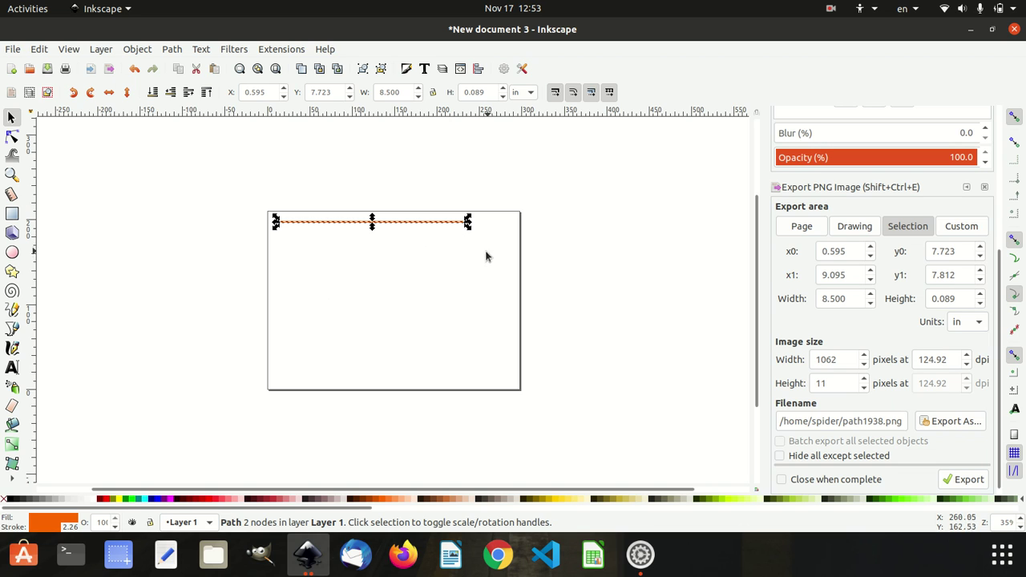
pyautogui.click(462, 268)
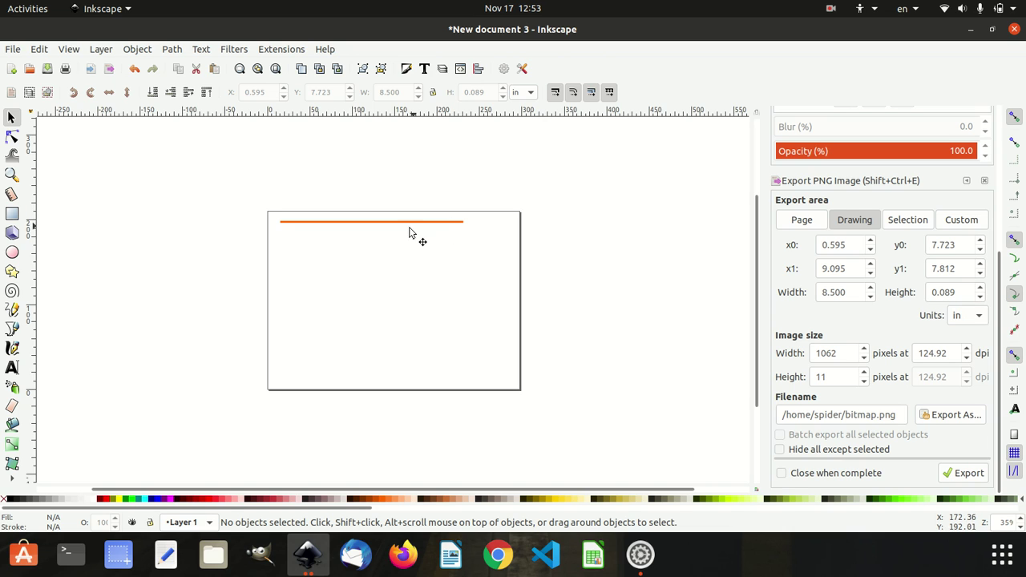
# Draw a circle on the page's middle-left and raise its opacity to nearly full
pyautogui.click(14, 251)
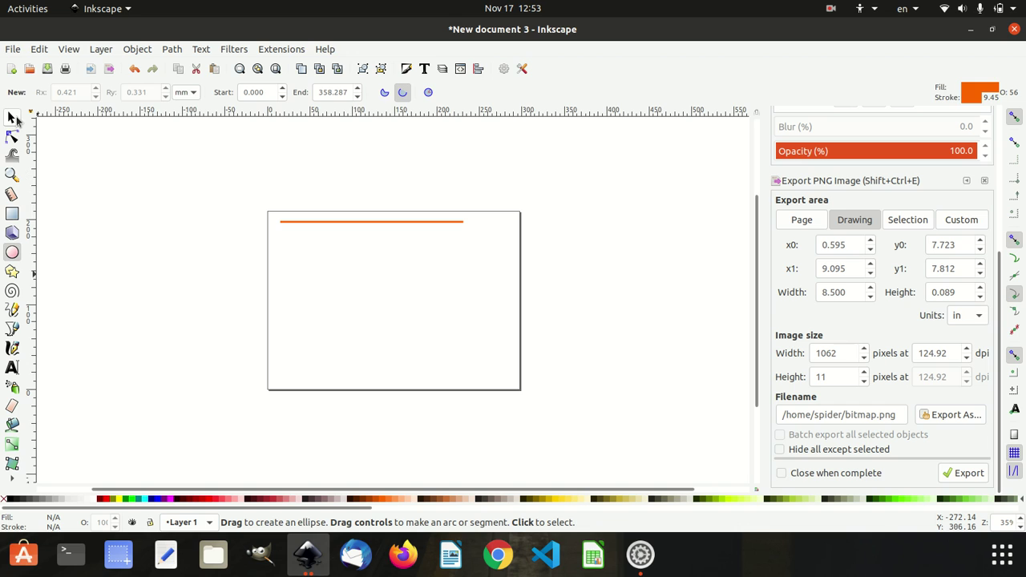
pyautogui.click(11, 118)
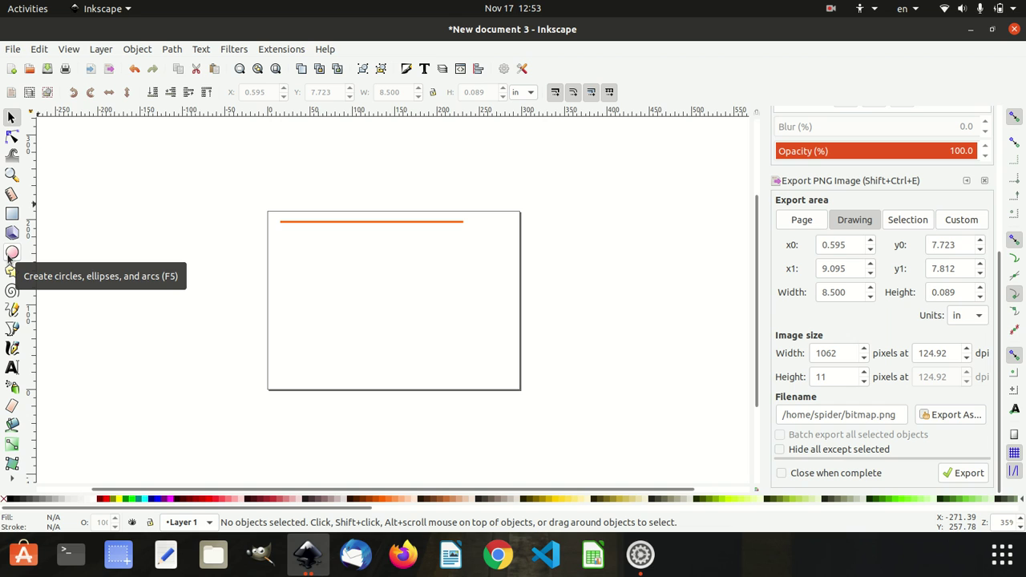
pyautogui.click(12, 255)
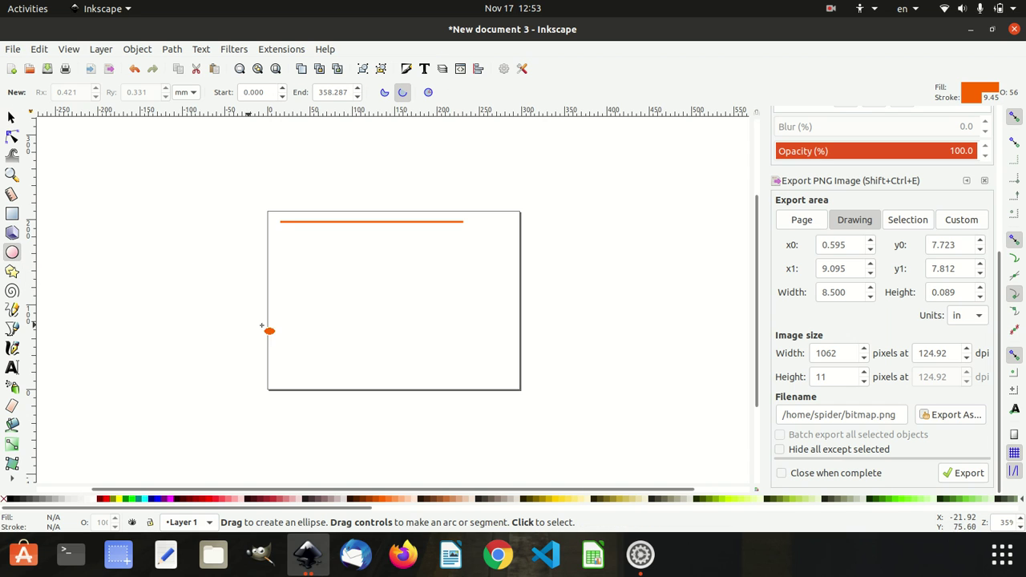
pyautogui.moveTo(311, 262)
pyautogui.mouseDown()
pyautogui.moveTo(427, 375)
pyautogui.moveTo(410, 358)
pyautogui.mouseUp()
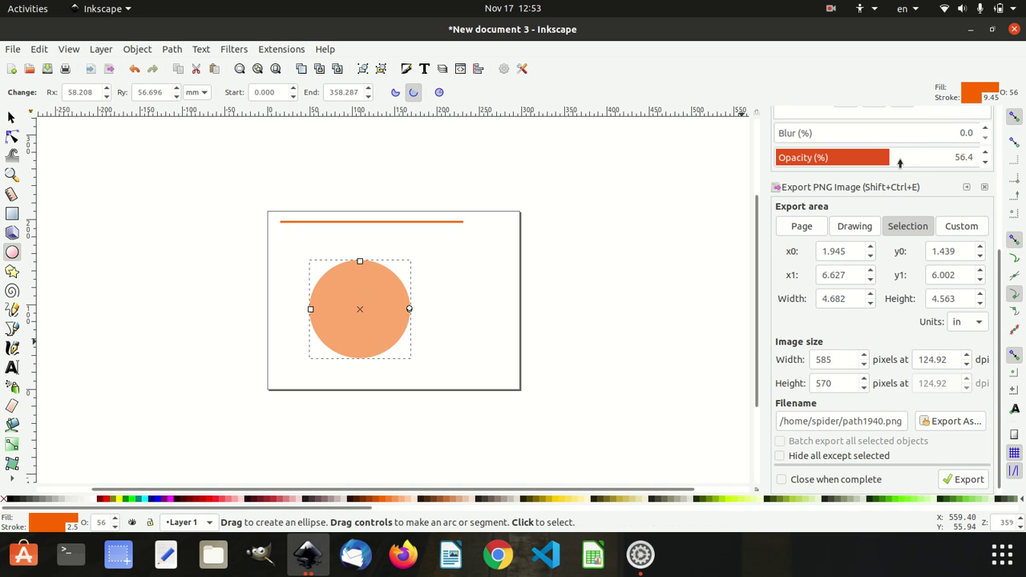
pyautogui.moveTo(902, 157); pyautogui.dragTo(968, 158)
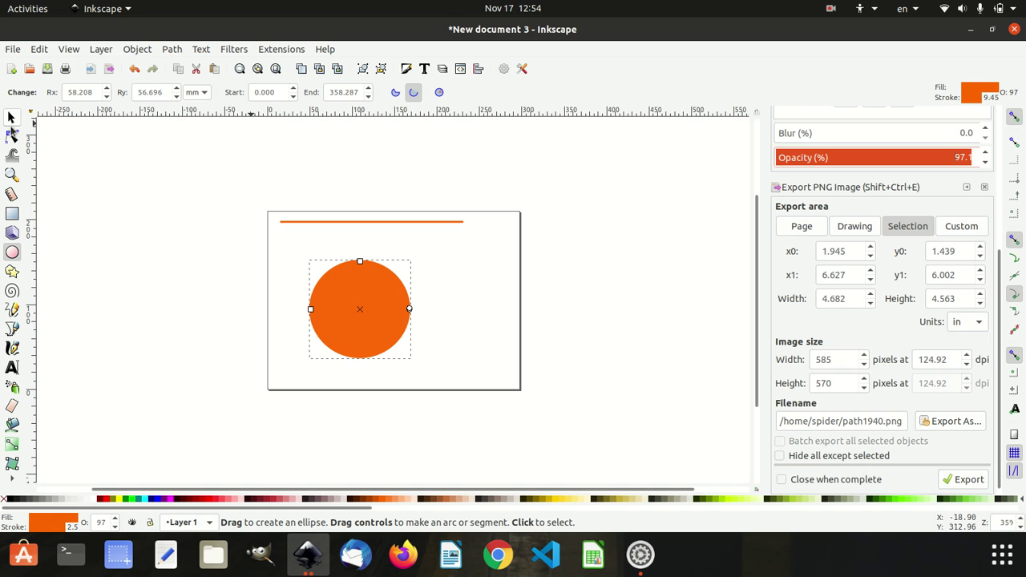
# Move the circle up under the line's left end and scale it to 2.003 in
pyautogui.click(11, 117)
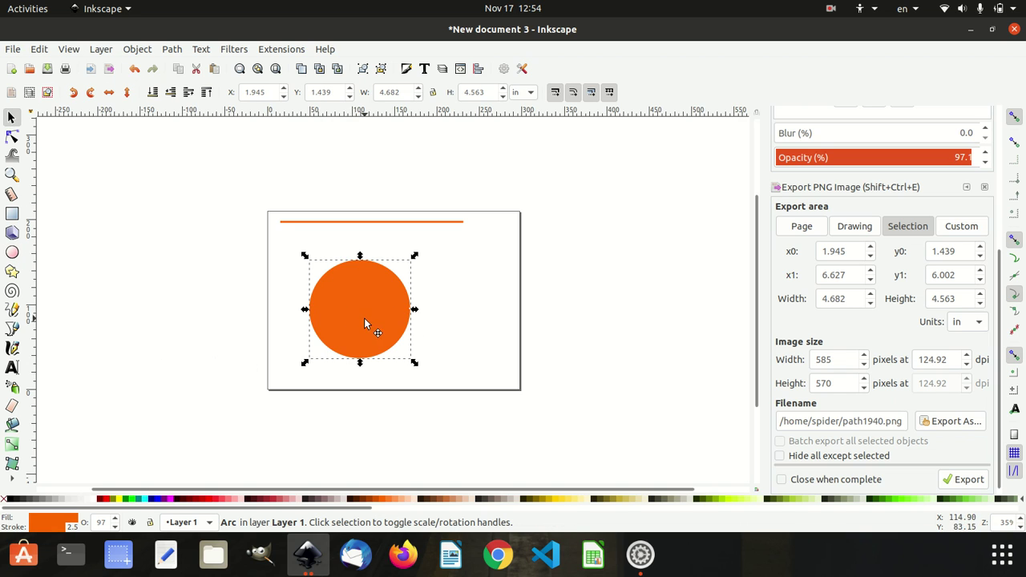
pyautogui.moveTo(364, 319); pyautogui.dragTo(369, 292)
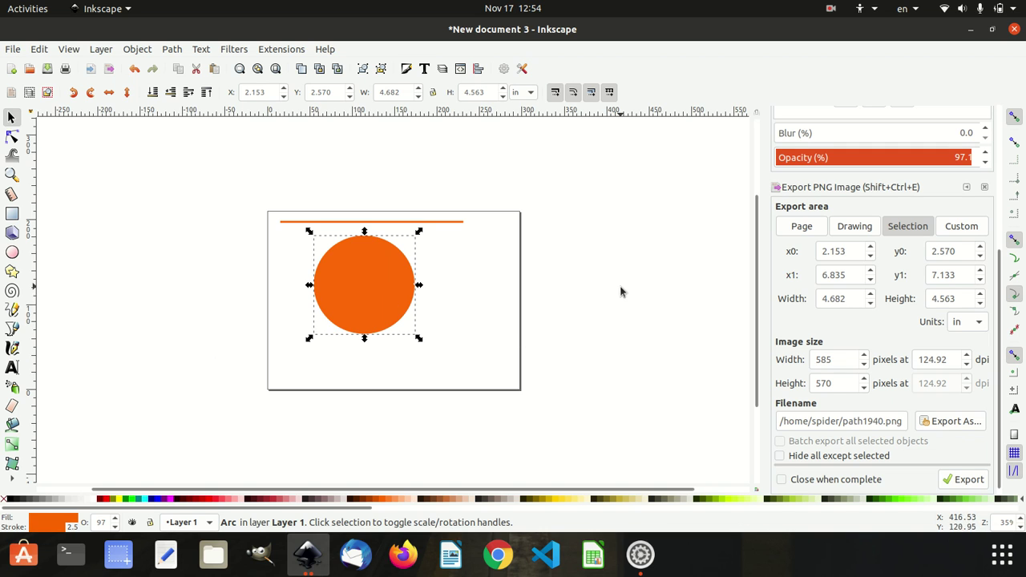
pyautogui.click(640, 306)
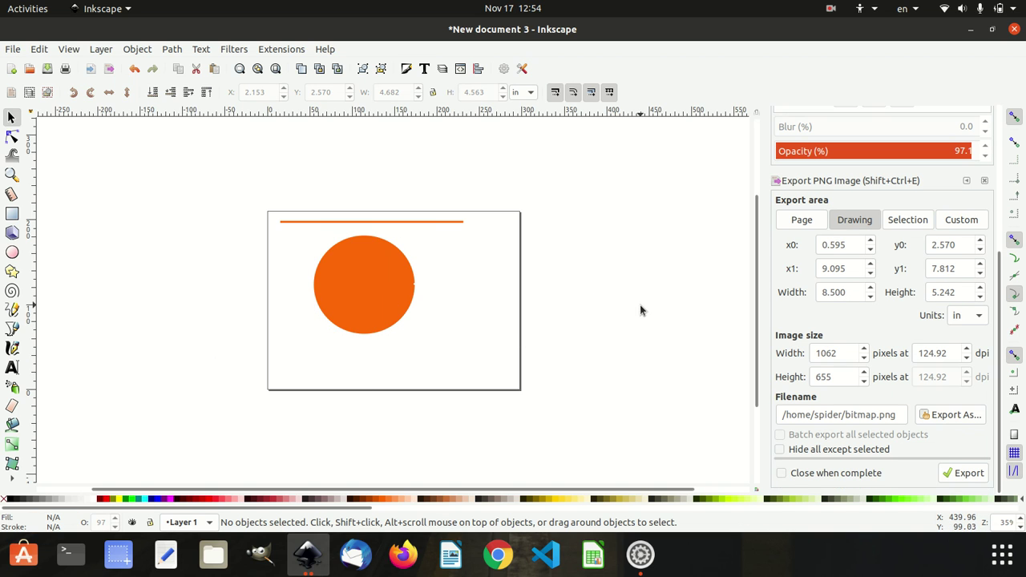
pyautogui.click(384, 285)
pyautogui.moveTo(383, 283)
pyautogui.mouseDown()
pyautogui.moveTo(395, 276)
pyautogui.moveTo(336, 275)
pyautogui.moveTo(350, 271)
pyautogui.mouseUp()
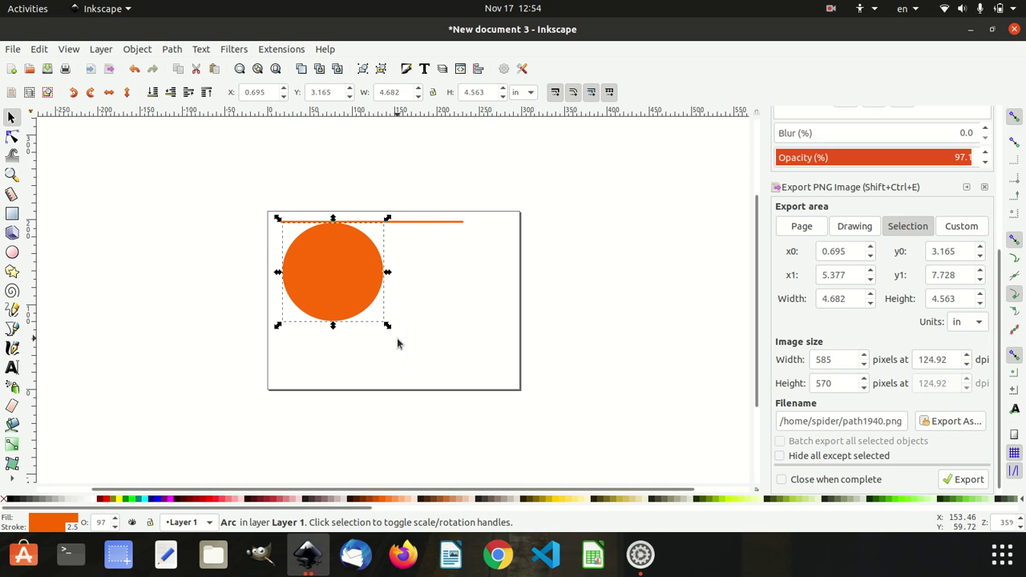
pyautogui.moveTo(387, 327)
pyautogui.mouseDown()
pyautogui.moveTo(333, 267)
pyautogui.moveTo(331, 276)
pyautogui.mouseUp()
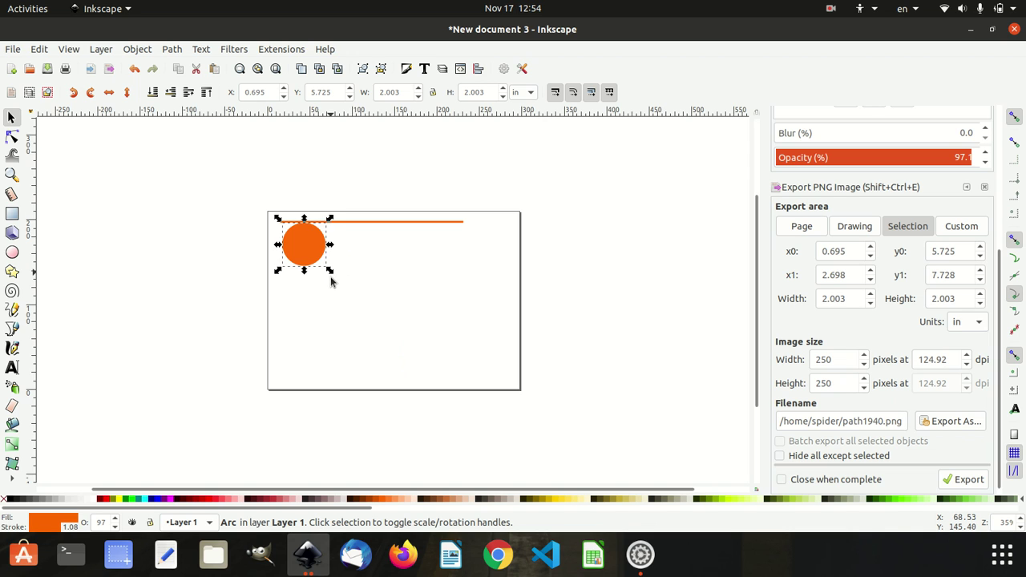
pyautogui.click(353, 305)
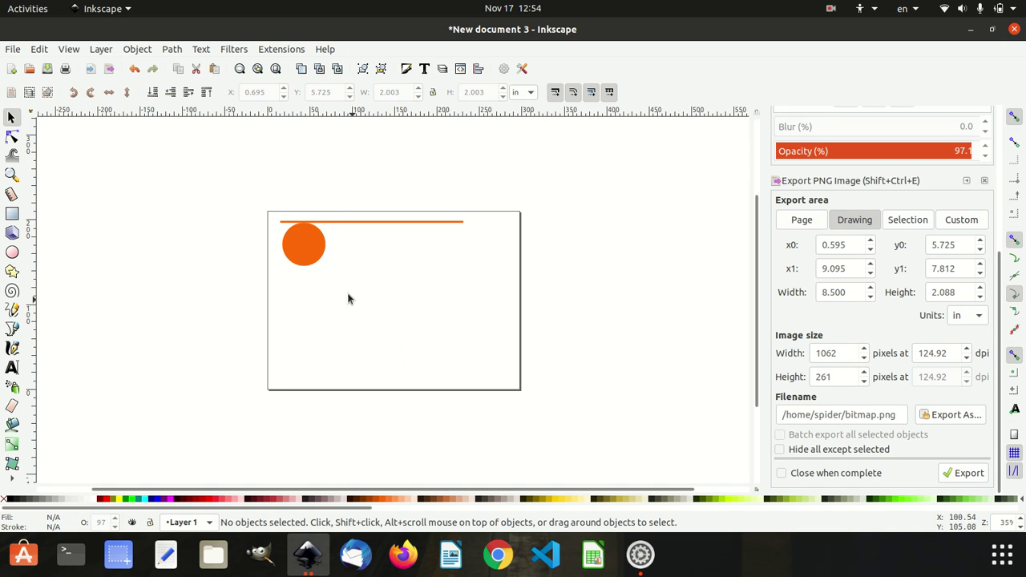
pyautogui.click(314, 244)
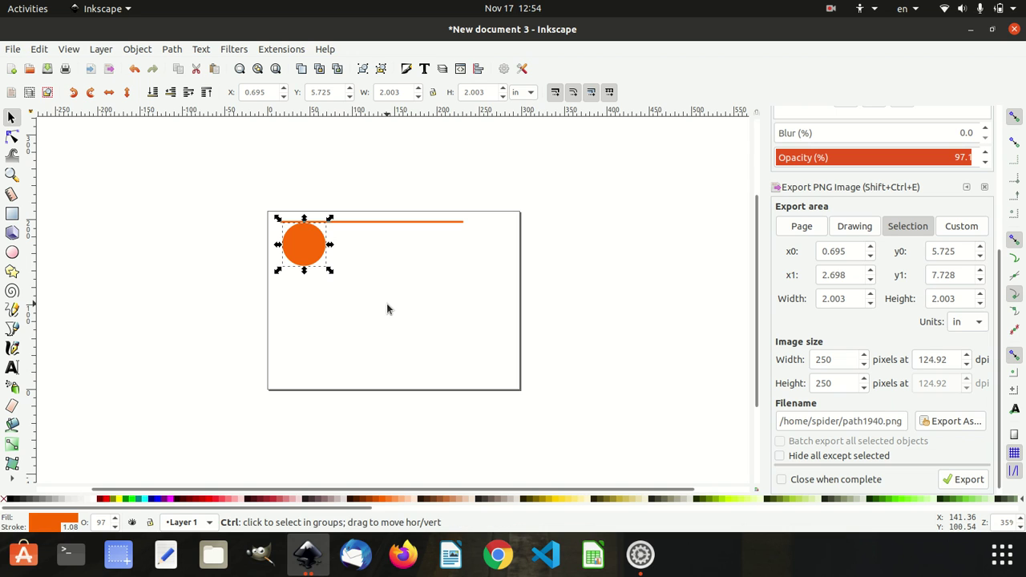
# Paste and duplicate the small orange circle into three evenly spaced circles under the line
pyautogui.hotkey('ctrl', 'v')
pyautogui.moveTo(389, 315); pyautogui.dragTo(374, 252)
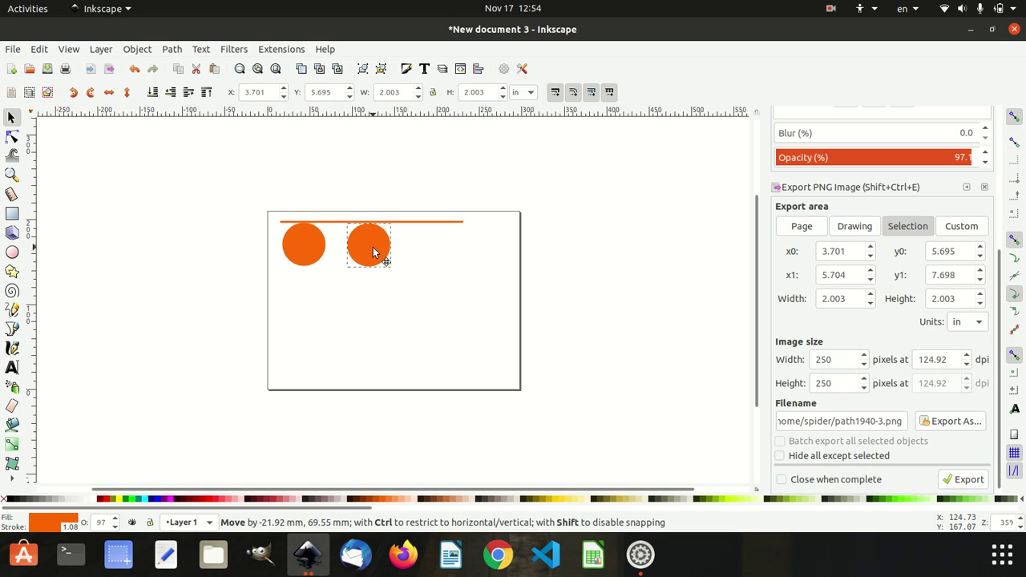
pyautogui.moveTo(373, 248); pyautogui.dragTo(452, 254)
pyautogui.hotkey('ctrl', 'd')
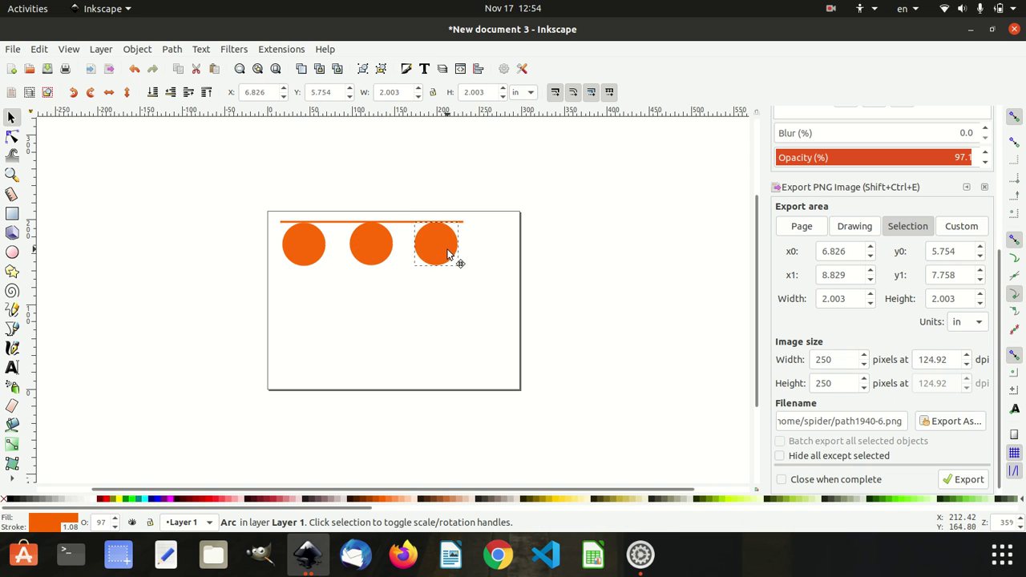
pyautogui.click(451, 254)
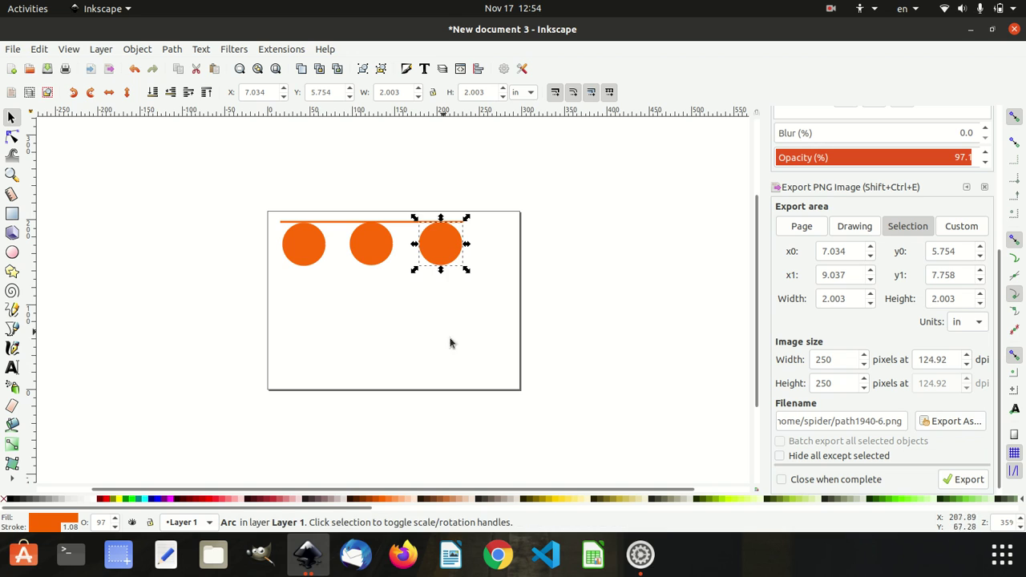
# Rubber-band select the orange line together with all three circles
pyautogui.click(600, 275)
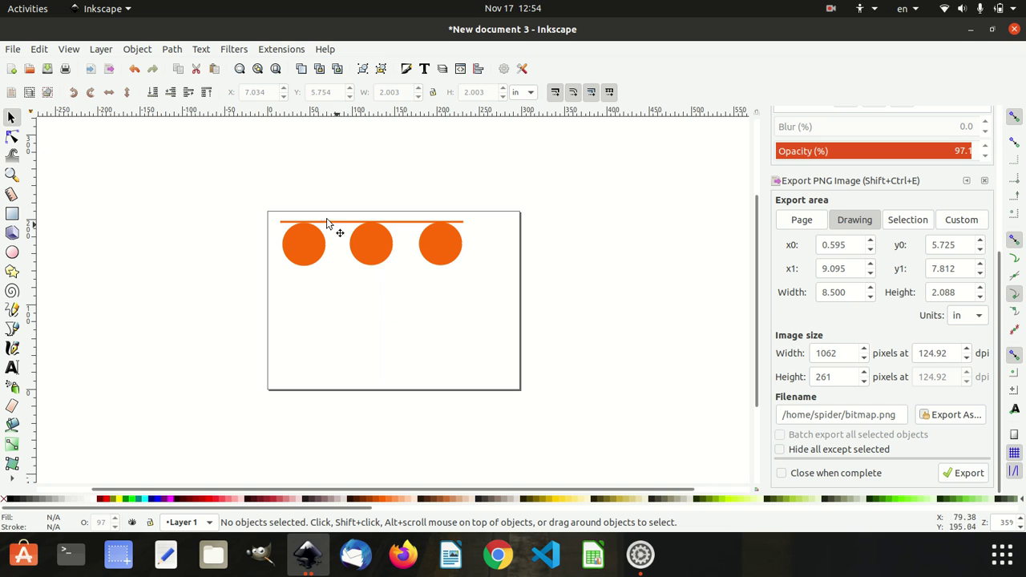
pyautogui.moveTo(214, 145); pyautogui.dragTo(503, 304)
pyautogui.click(442, 252)
# Move the line and the three circles lower on the page
pyautogui.moveTo(442, 251); pyautogui.dragTo(463, 332)
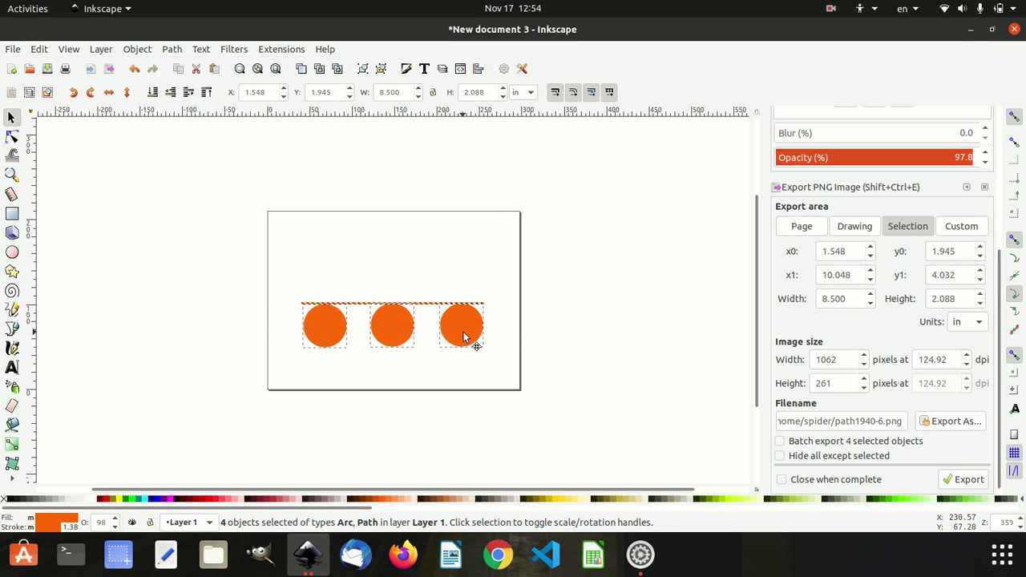
pyautogui.click(463, 332)
pyautogui.click(505, 310)
# Place a second orange line above the circle row, shifted to the right
pyautogui.click(441, 306)
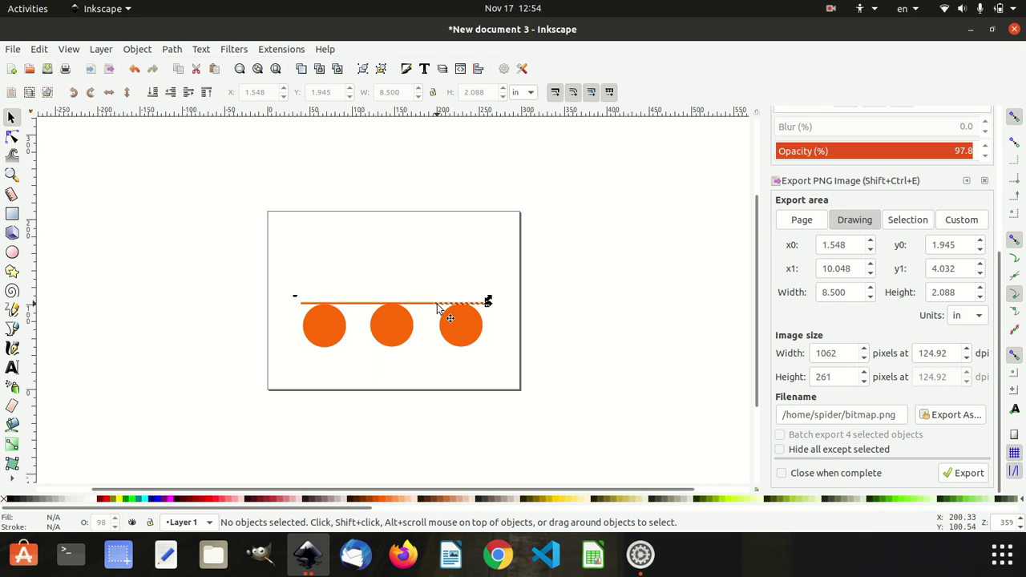
pyautogui.moveTo(473, 333)
pyautogui.mouseDown()
pyautogui.moveTo(555, 356)
pyautogui.moveTo(469, 275)
pyautogui.moveTo(475, 264)
pyautogui.moveTo(481, 275)
pyautogui.moveTo(491, 270)
pyautogui.mouseUp()
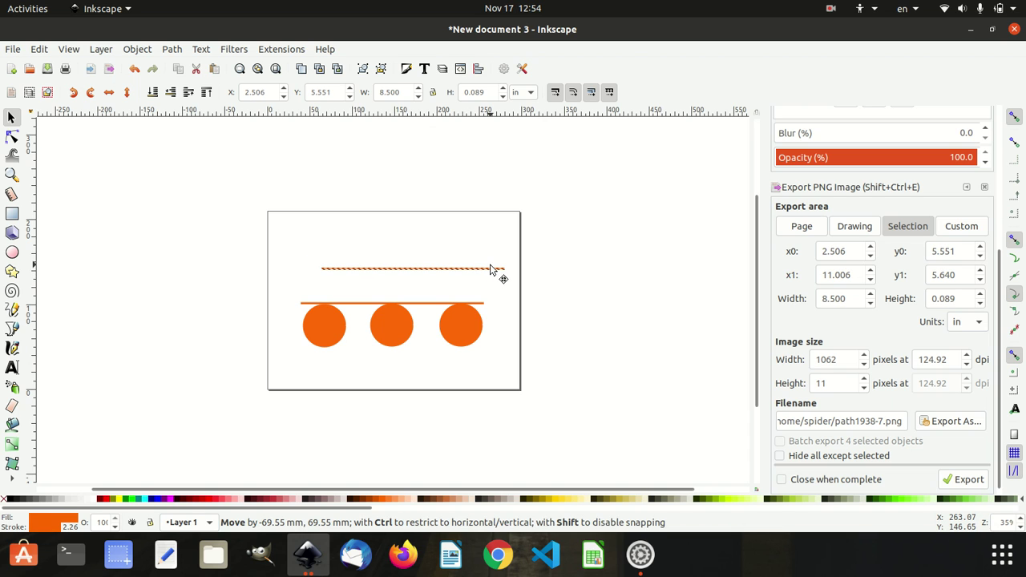
pyautogui.click(568, 265)
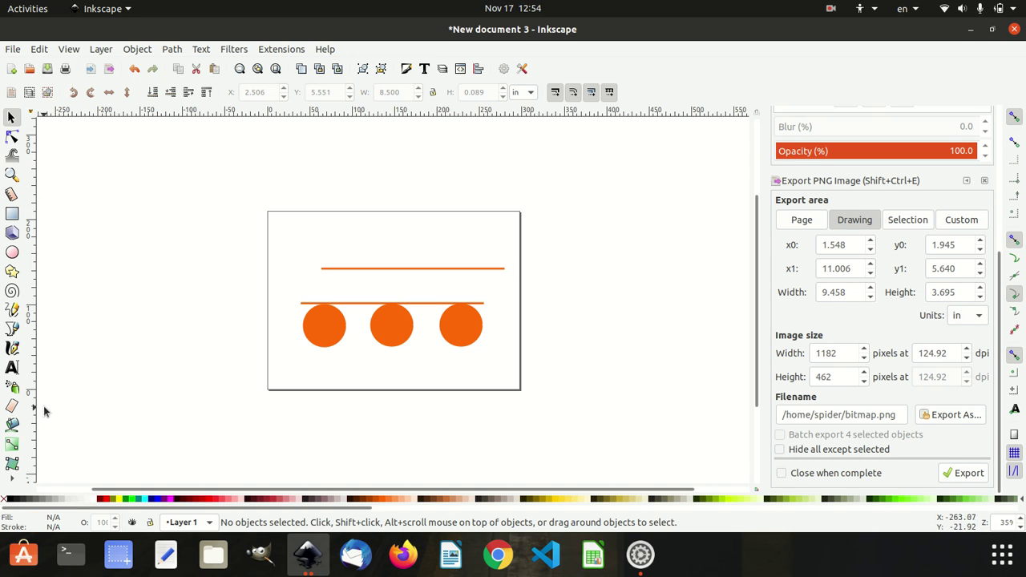
# Start a Bezier zigzag path alternating between the top and bottom orange lines
pyautogui.click(12, 329)
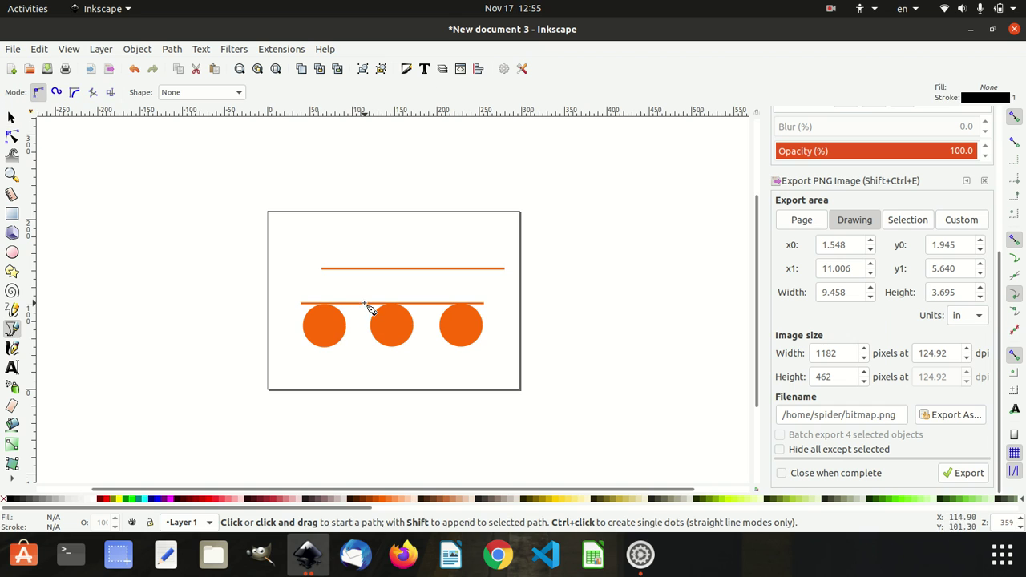
pyautogui.click(321, 269)
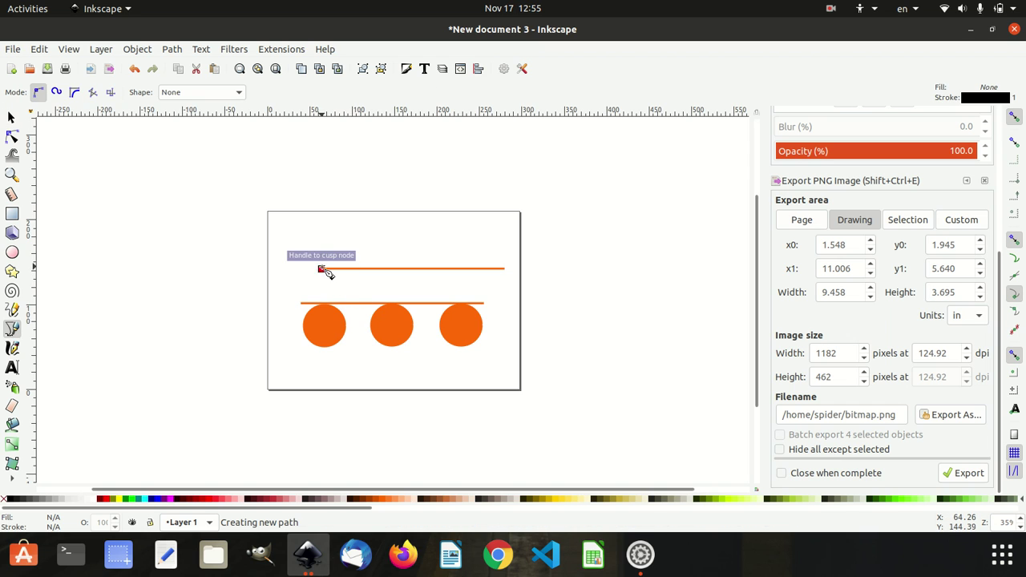
pyautogui.click(302, 303)
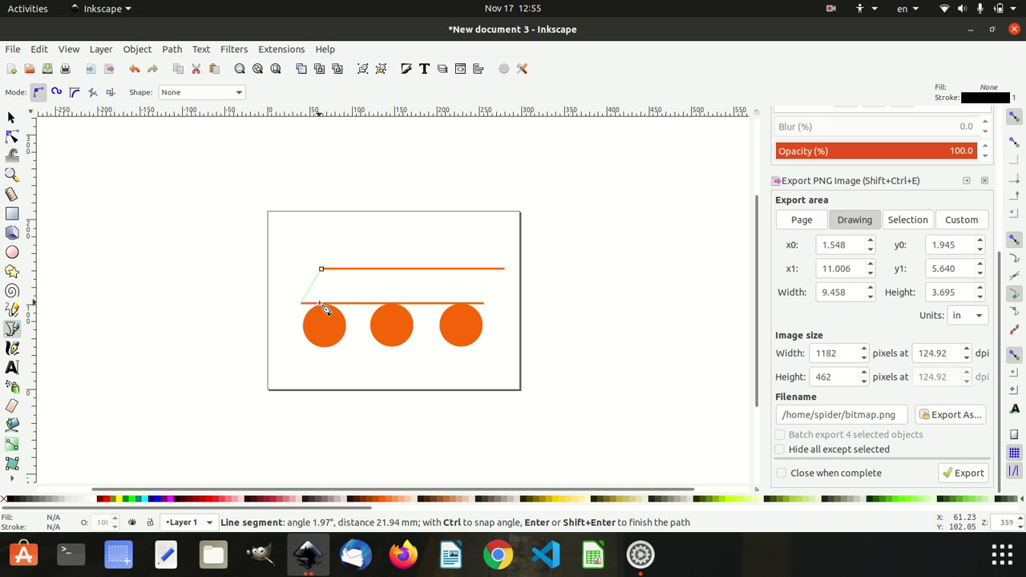
pyautogui.click(320, 304)
pyautogui.click(337, 269)
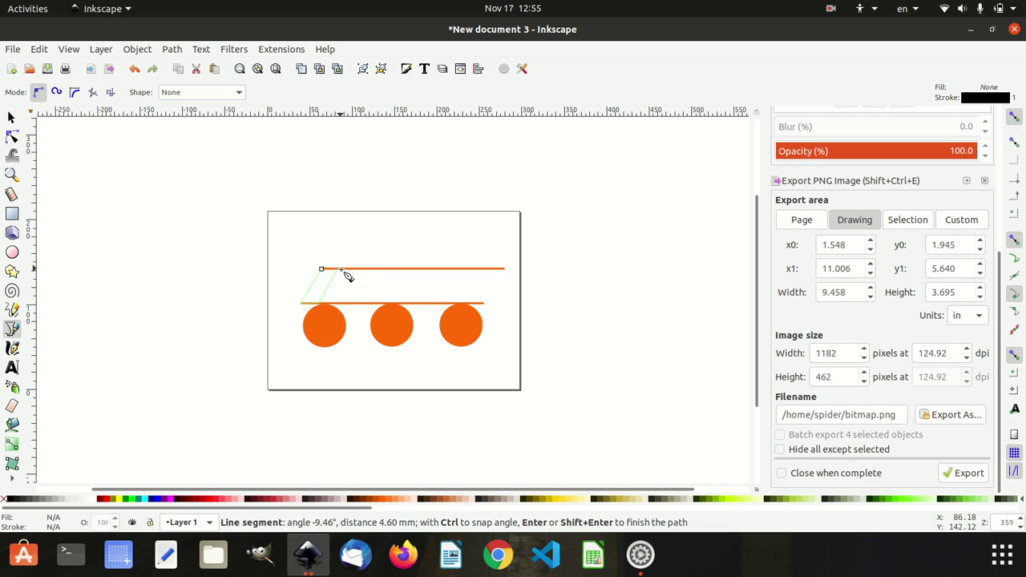
pyautogui.click(352, 270)
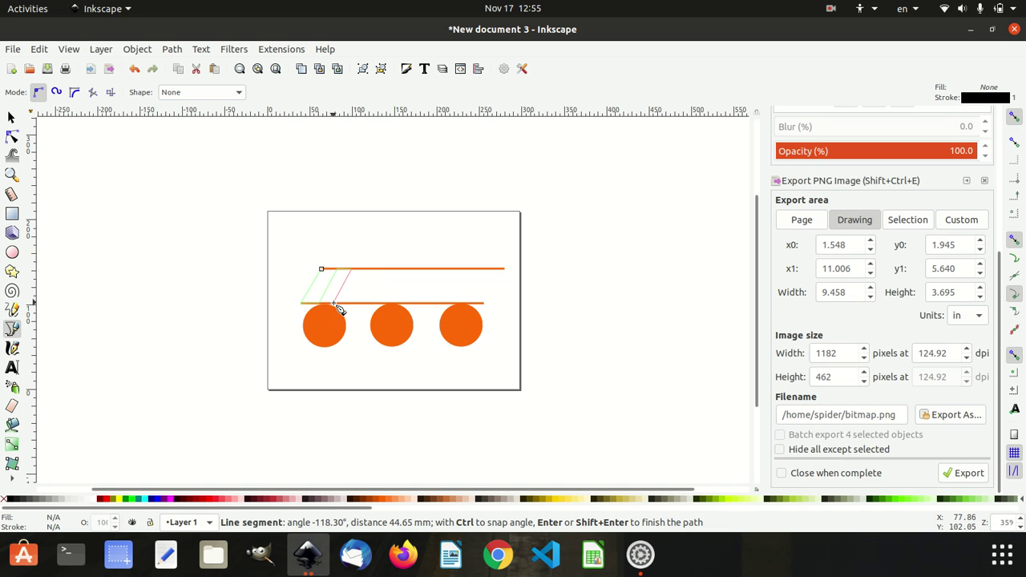
pyautogui.click(337, 304)
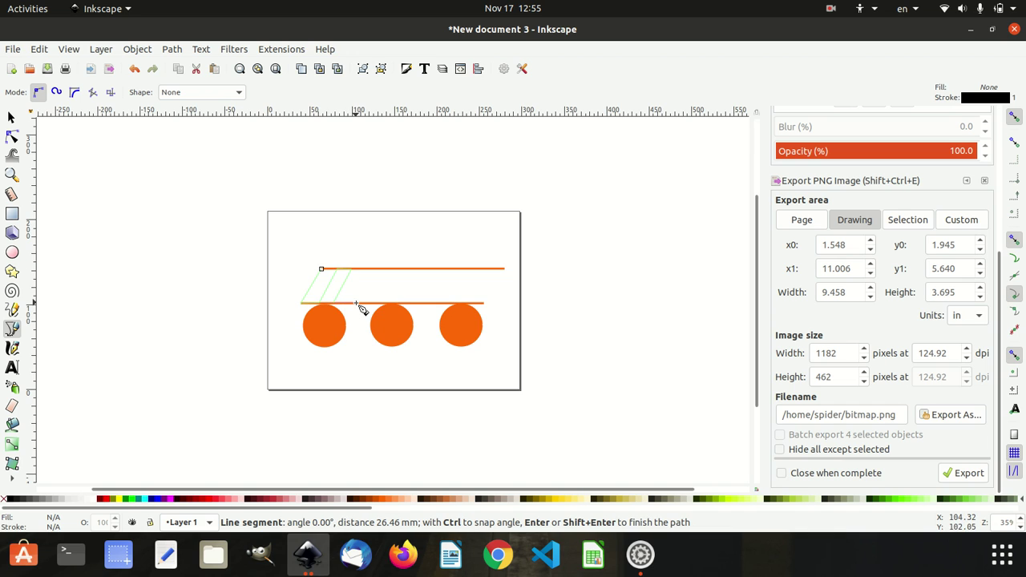
pyautogui.click(358, 304)
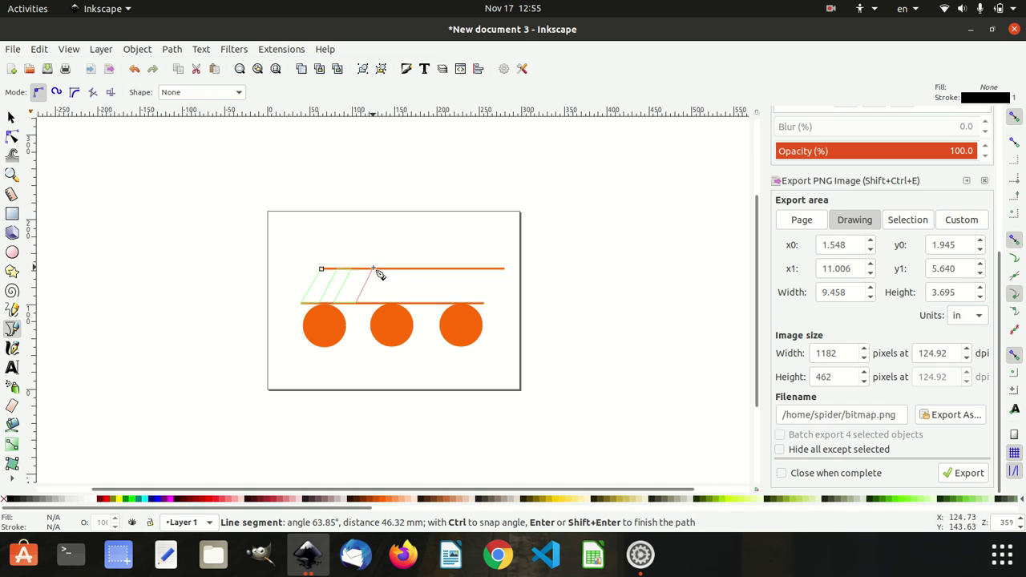
pyautogui.click(370, 270)
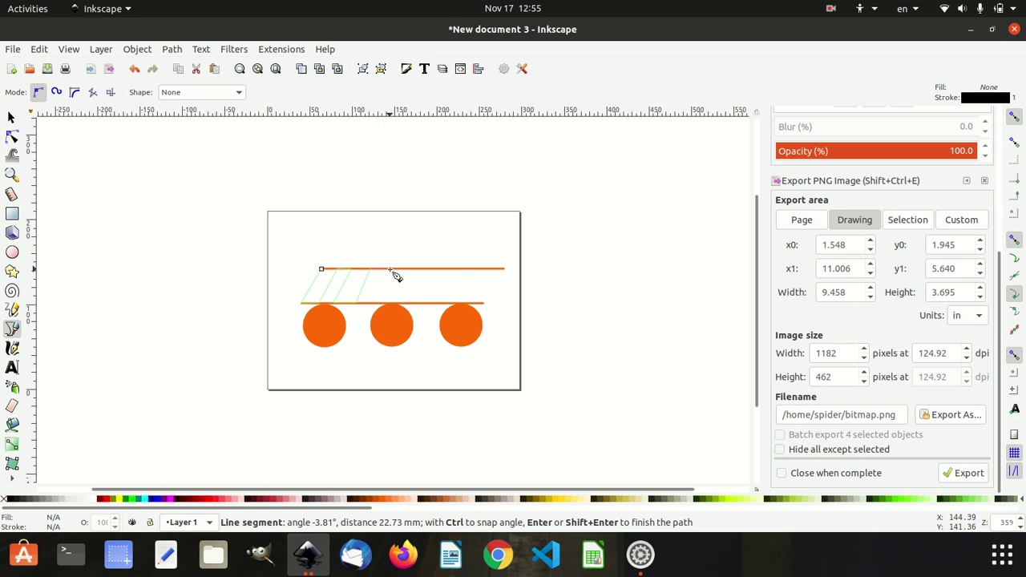
pyautogui.click(390, 269)
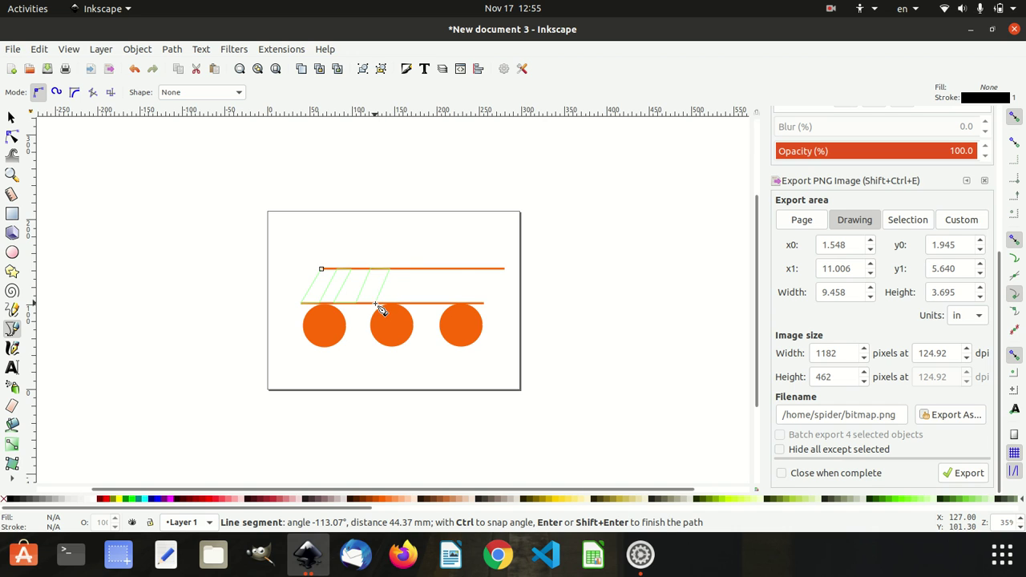
pyautogui.click(376, 305)
pyautogui.click(392, 305)
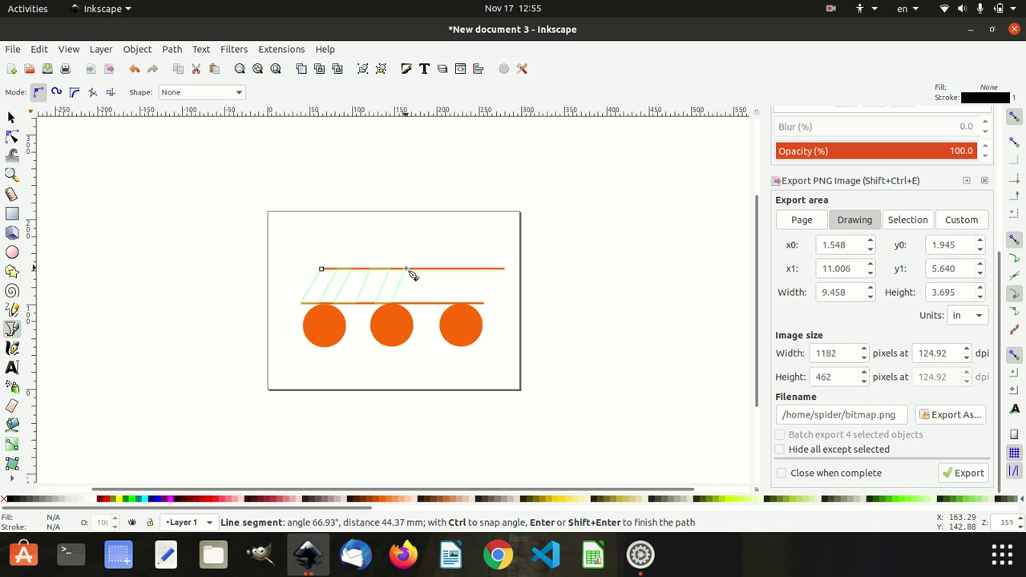
# Continue the slanted stripes to the lines' right end and close the path at its start
pyautogui.click(406, 269)
pyautogui.click(426, 269)
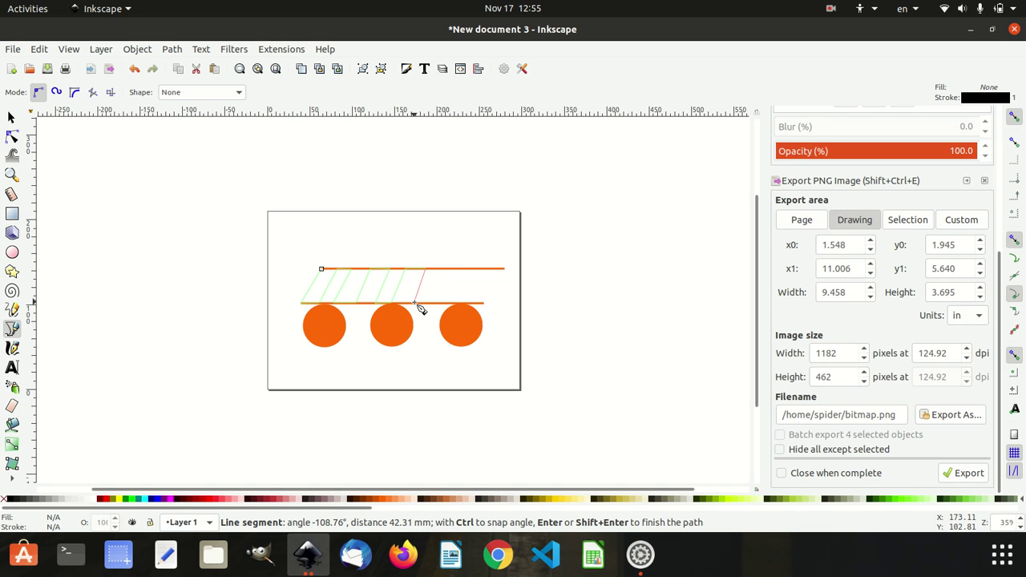
pyautogui.click(415, 303)
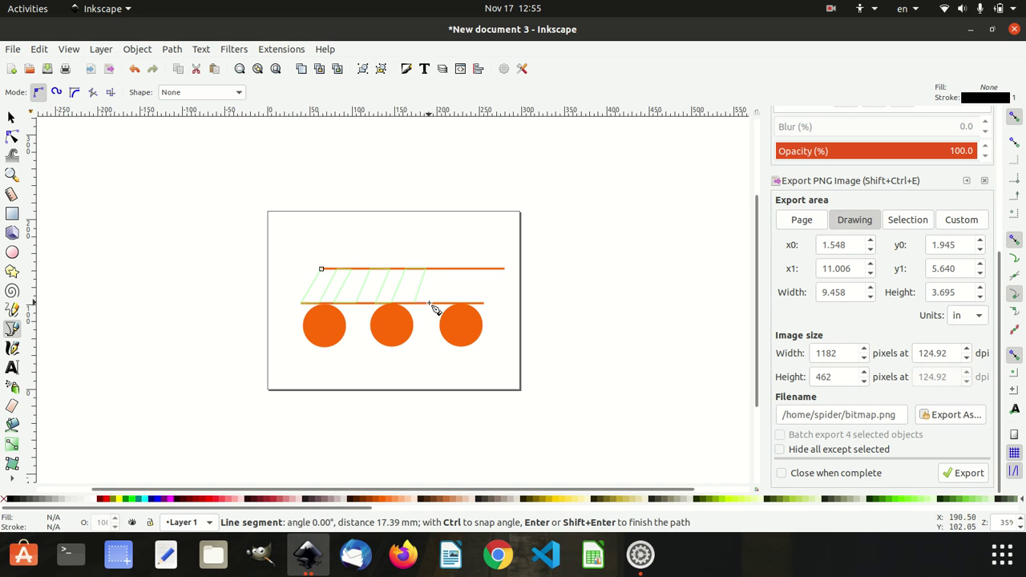
pyautogui.click(431, 304)
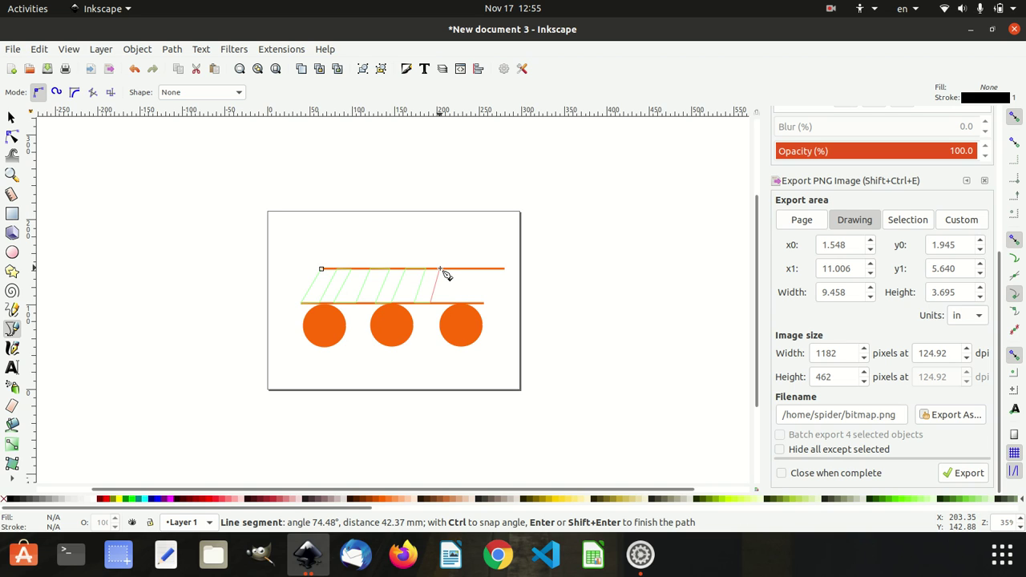
pyautogui.click(440, 269)
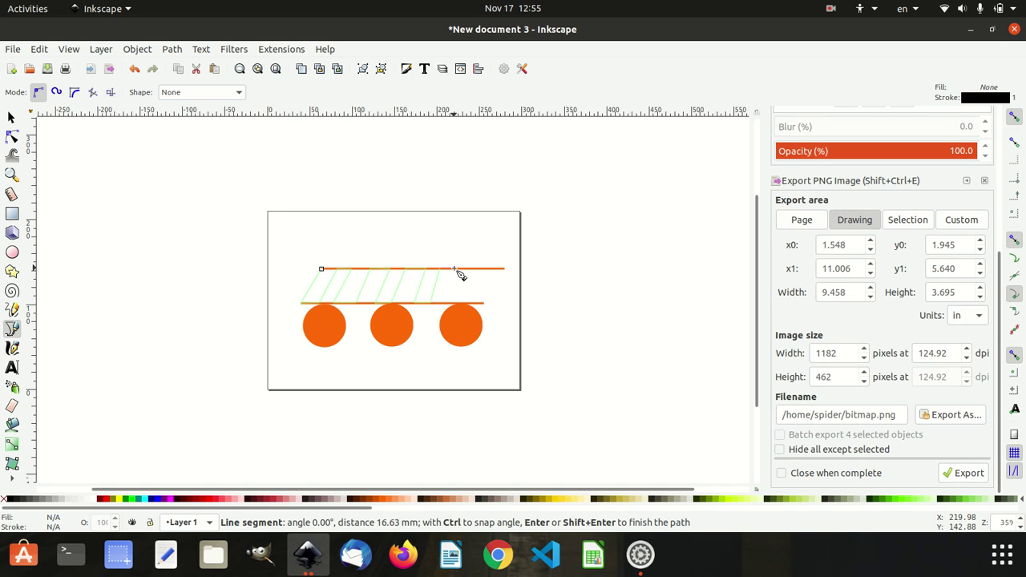
pyautogui.click(455, 269)
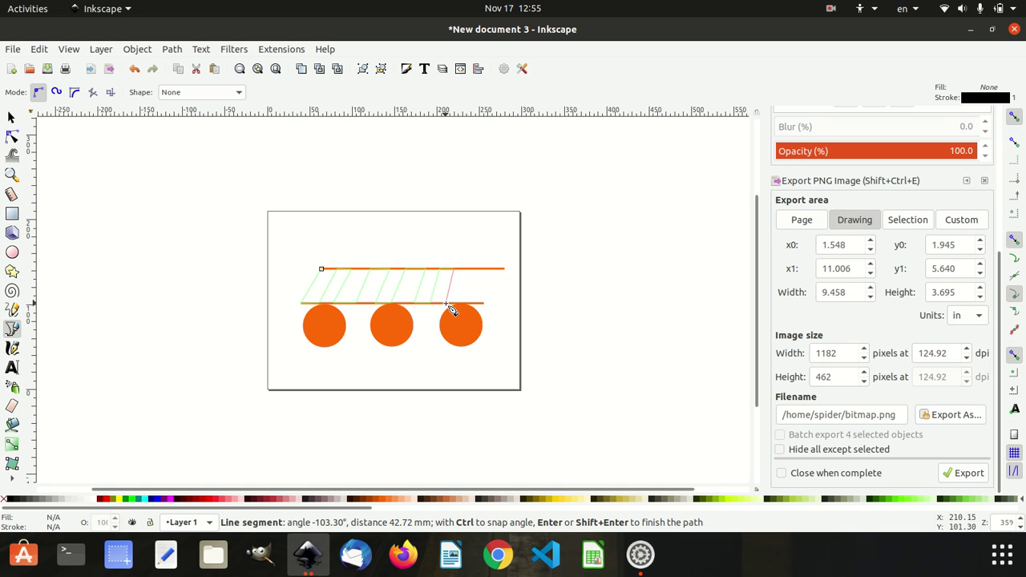
pyautogui.click(448, 304)
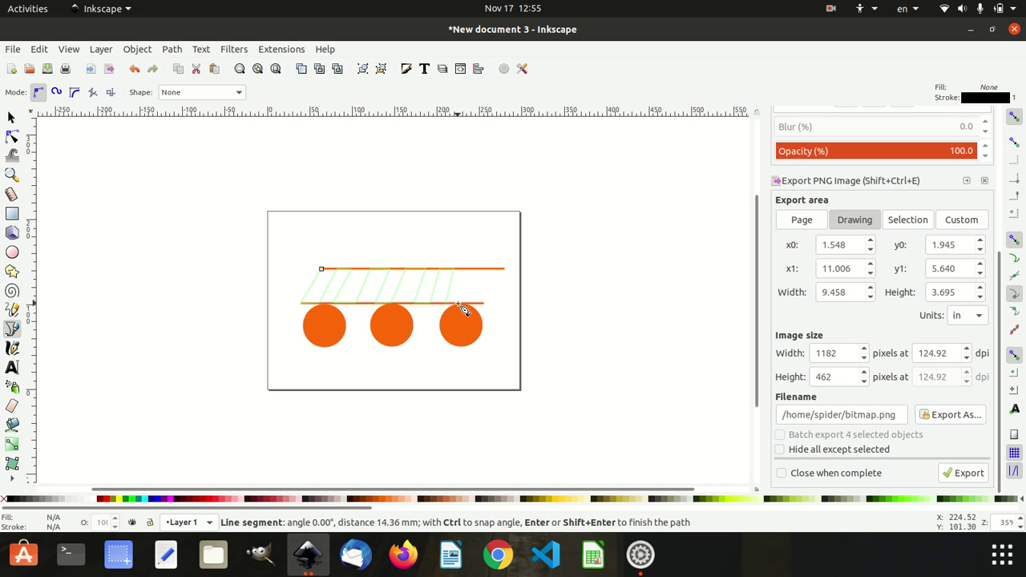
pyautogui.click(461, 303)
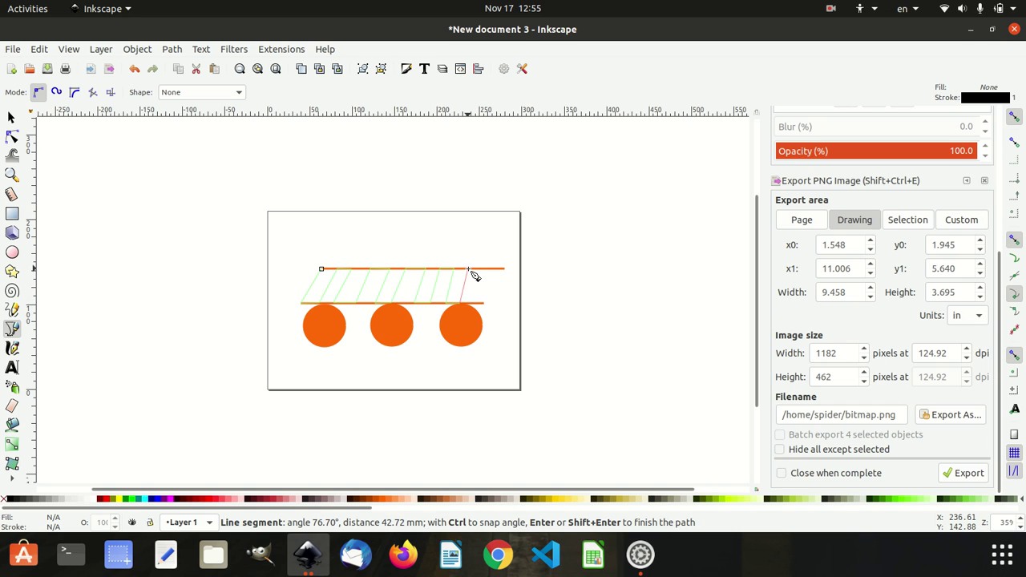
pyautogui.click(469, 271)
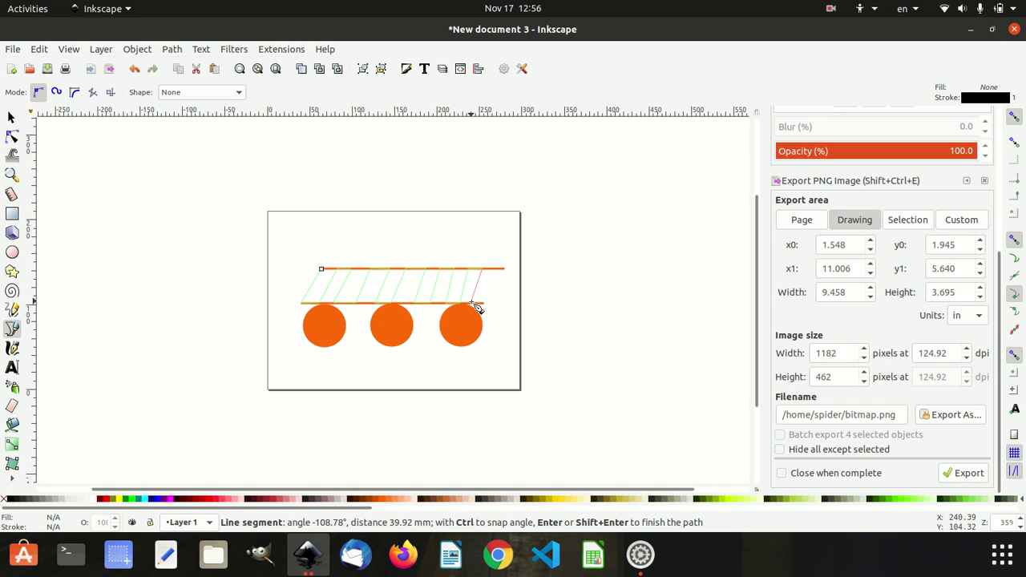
pyautogui.click(483, 303)
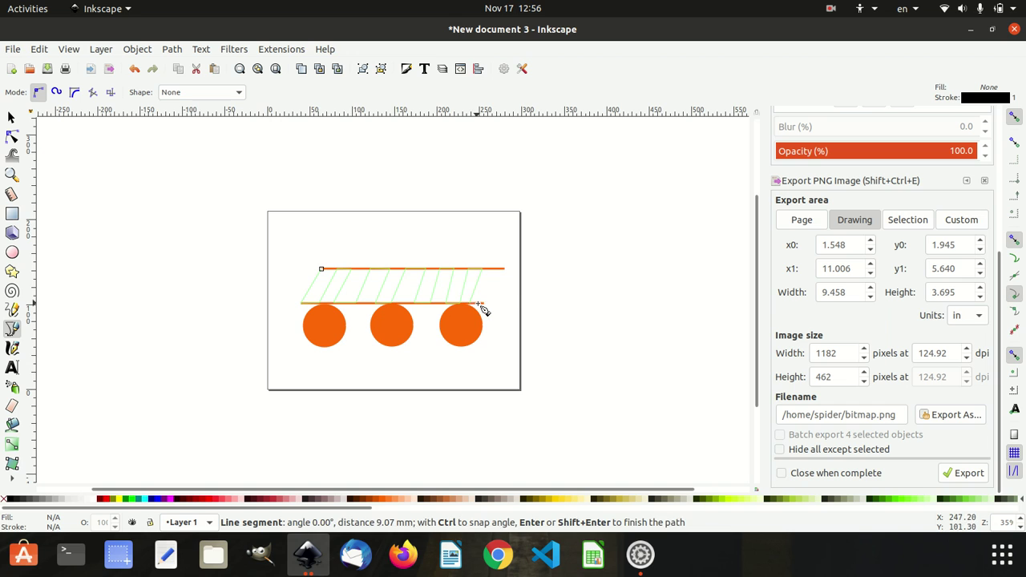
pyautogui.click(504, 270)
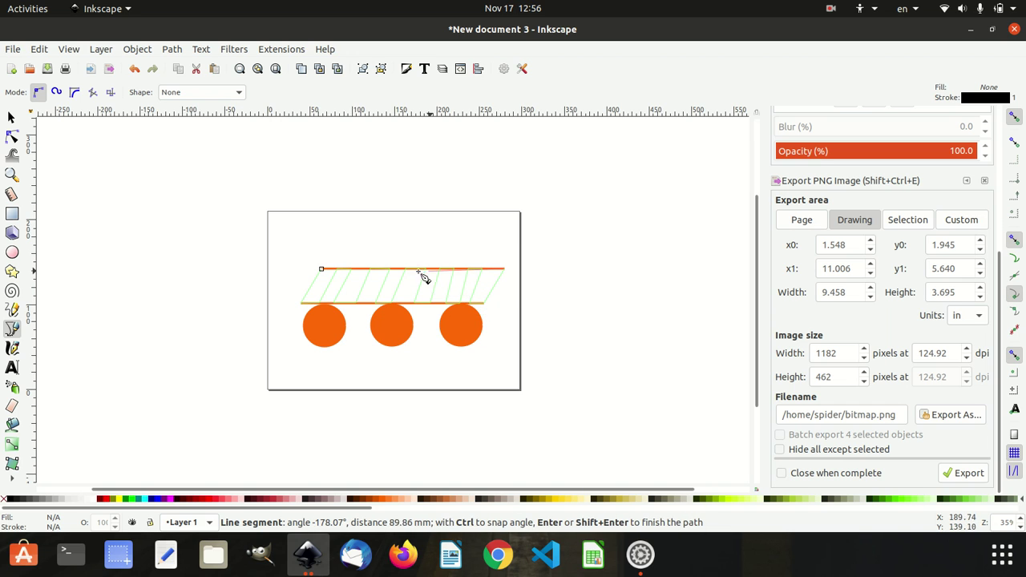
pyautogui.click(323, 270)
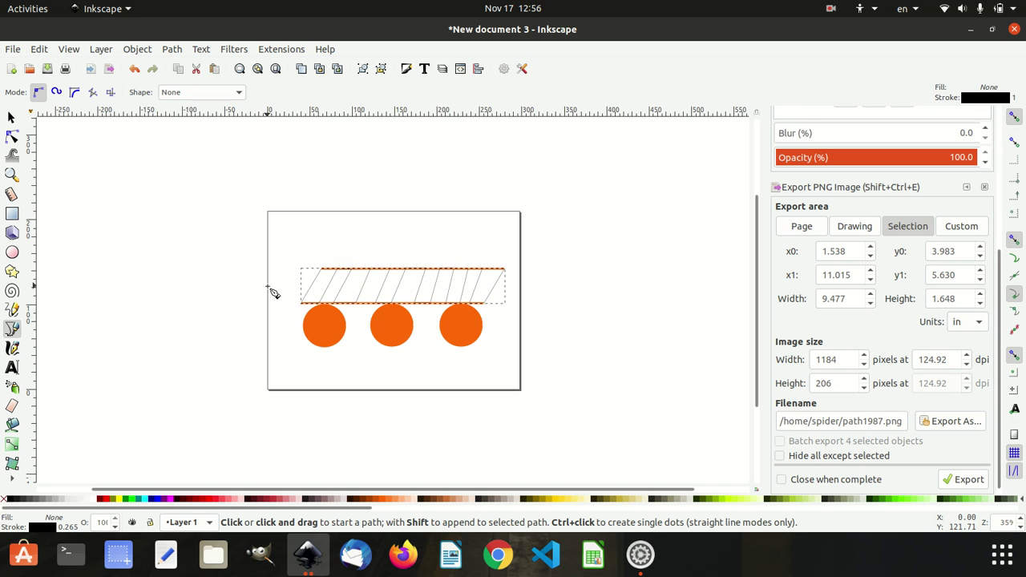
# Give the zigzag band a 1.065 mm black stroke and an orange #FF6600 fill
pyautogui.click(12, 118)
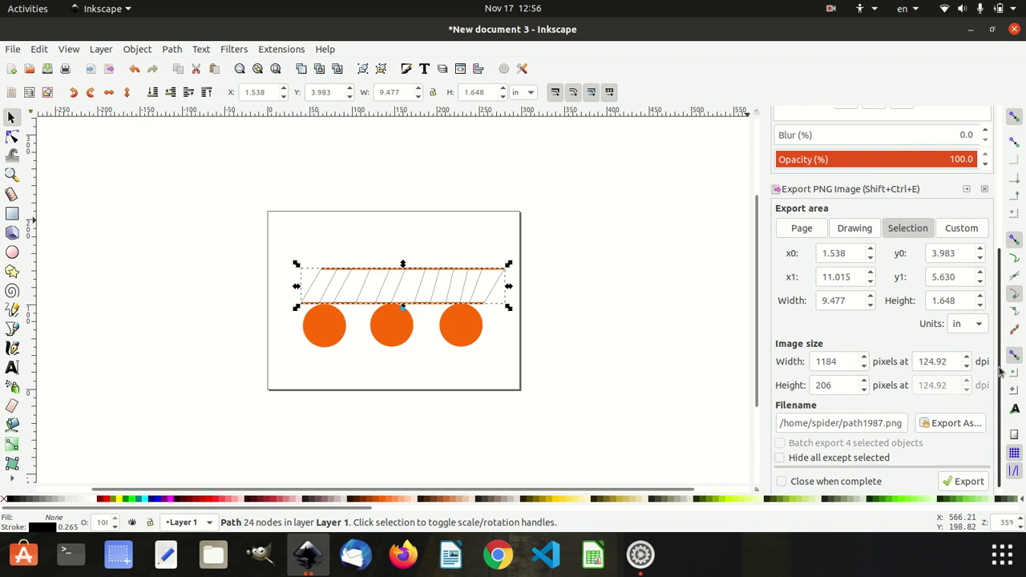
pyautogui.scroll(5, 998, 372)
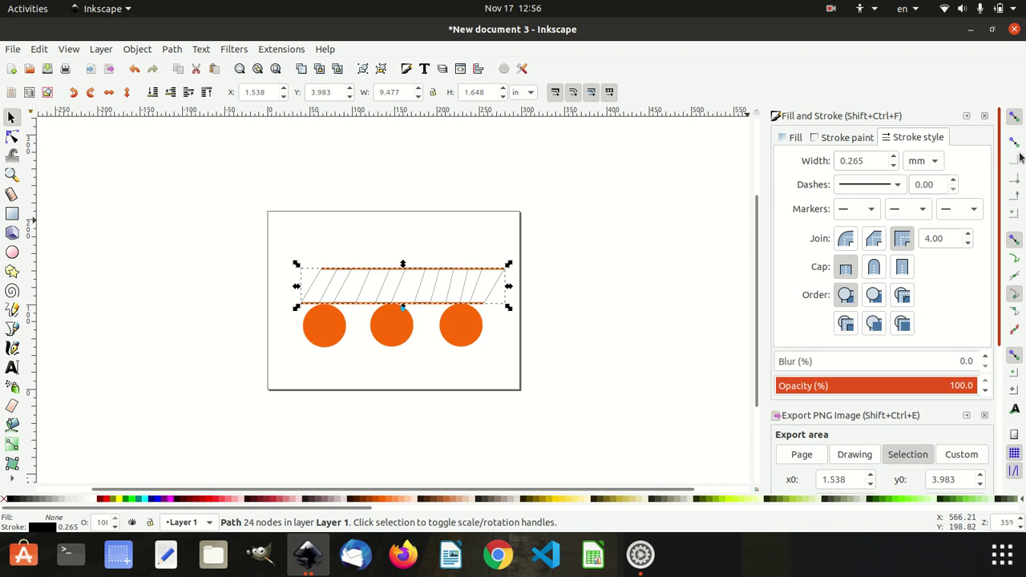
pyautogui.click(894, 157)
pyautogui.click(894, 157)
pyautogui.click(895, 157)
pyautogui.click(895, 157)
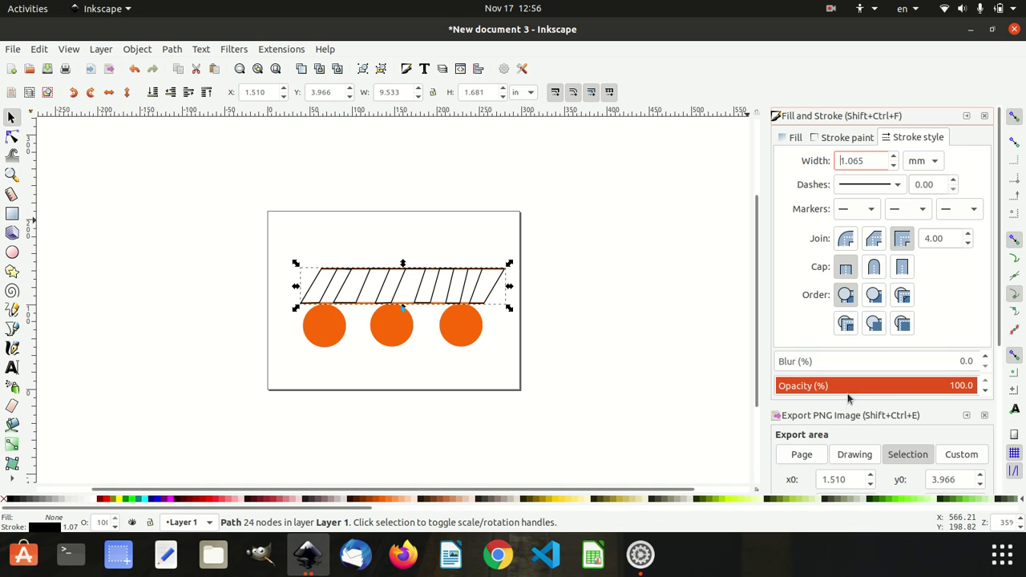
pyautogui.click(385, 499)
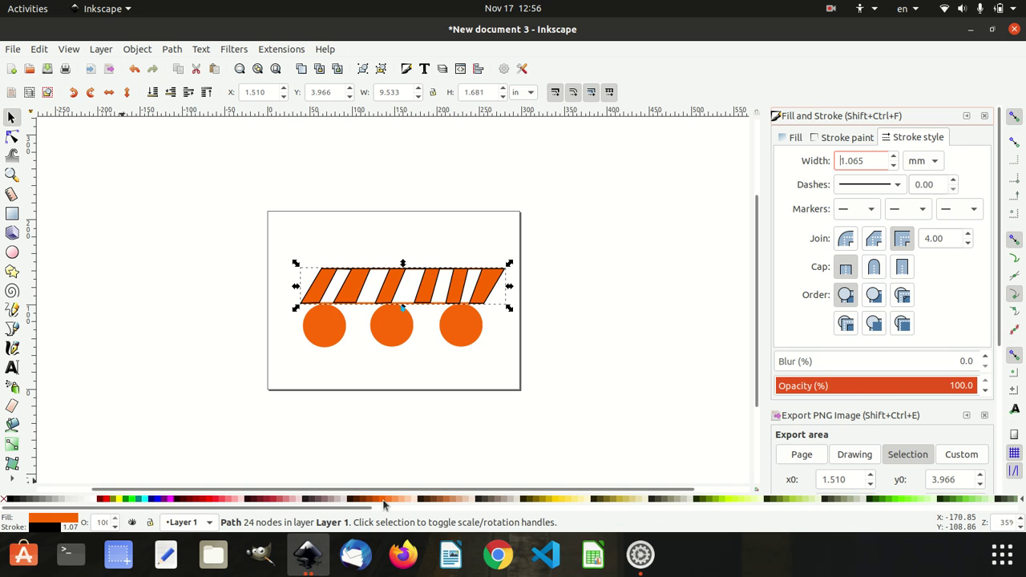
pyautogui.click(600, 344)
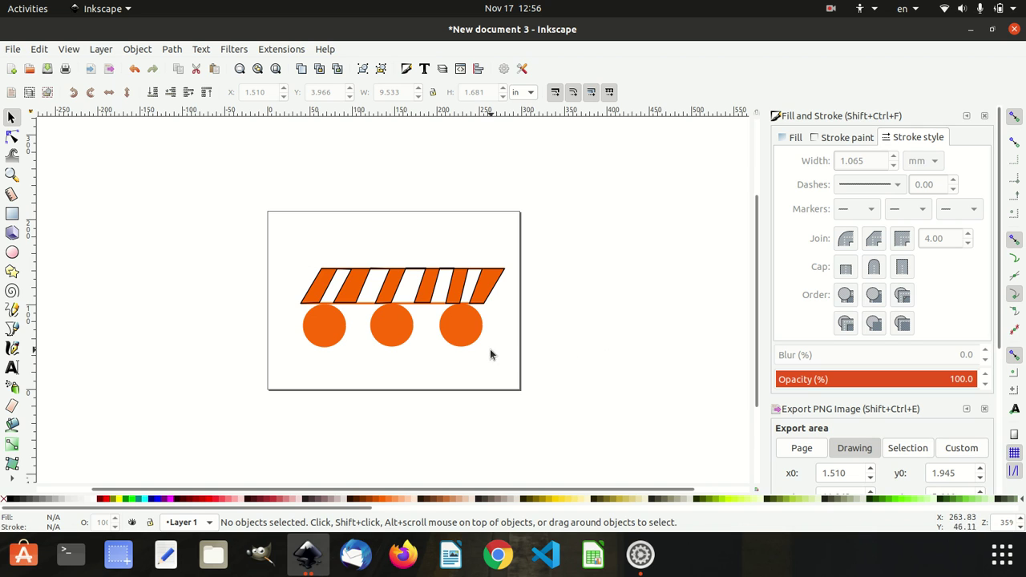
# Copy the right wheel and place level copies along the band's right, middle and left
pyautogui.click(469, 334)
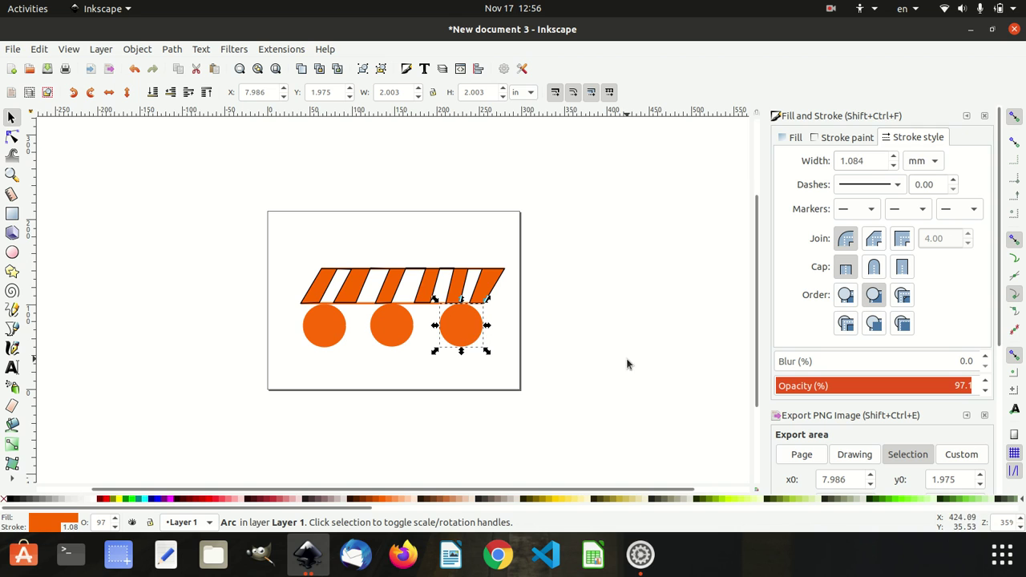
pyautogui.hotkey('ctrl', 'c')
pyautogui.hotkey('ctrl', 'v')
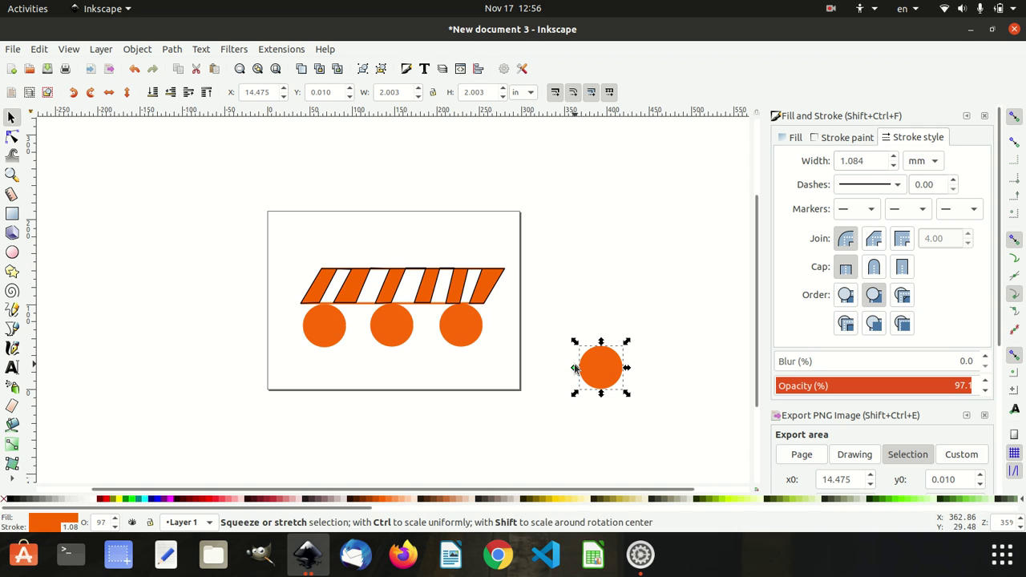
pyautogui.moveTo(617, 376); pyautogui.dragTo(500, 298)
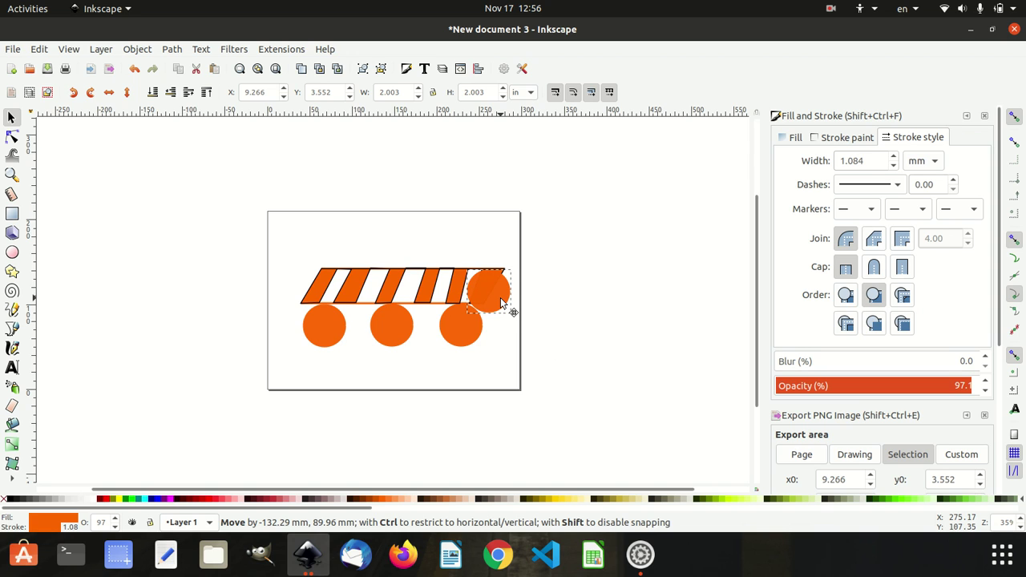
pyautogui.moveTo(500, 300); pyautogui.dragTo(415, 296)
pyautogui.press('ctrl')
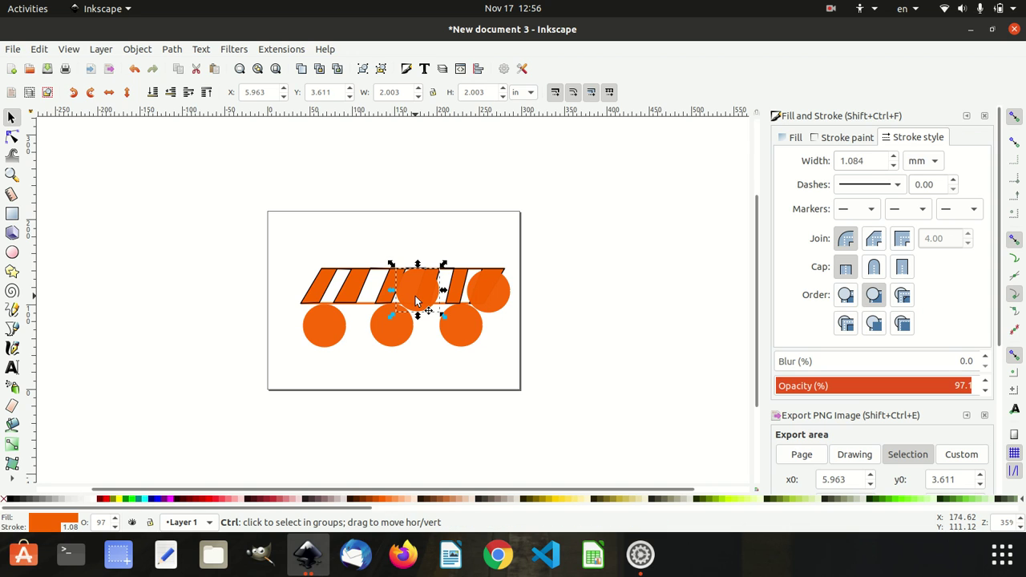
pyautogui.moveTo(416, 300); pyautogui.dragTo(354, 297)
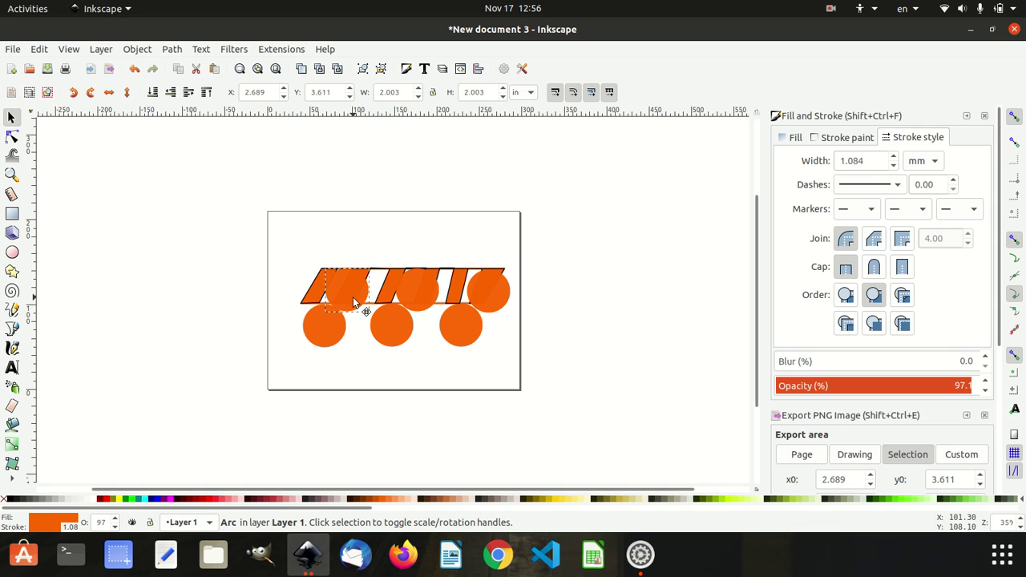
pyautogui.click(353, 297)
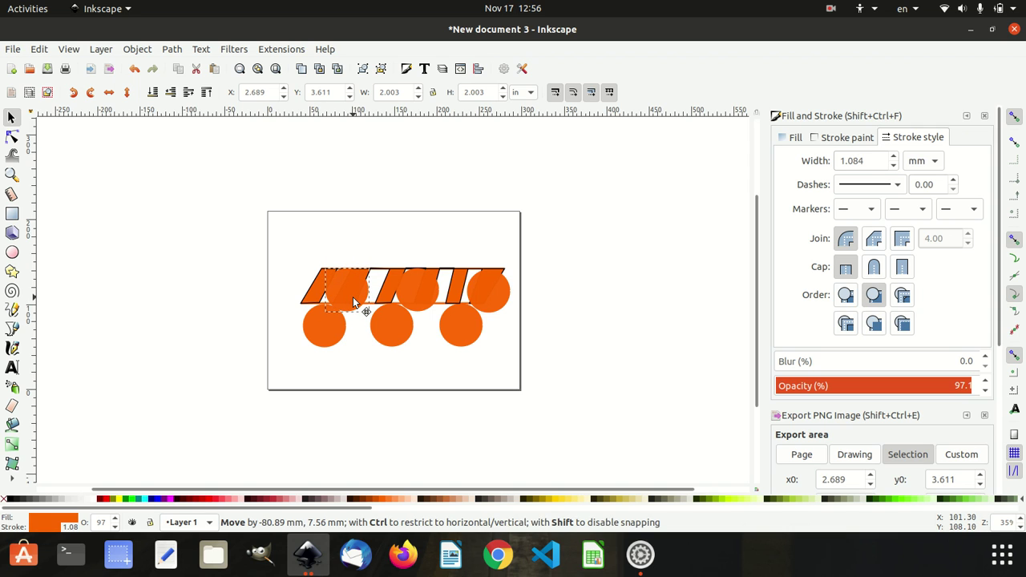
pyautogui.click(457, 286)
# Use Move to layer to bring the striped band in front of the top circles
pyautogui.rightClick(456, 270)
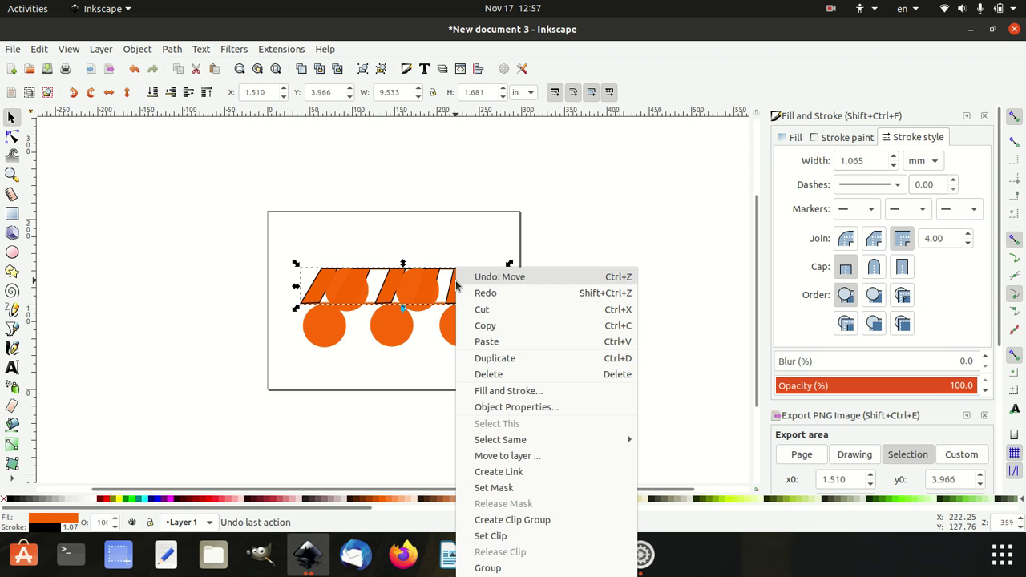
pyautogui.click(521, 455)
pyautogui.click(550, 346)
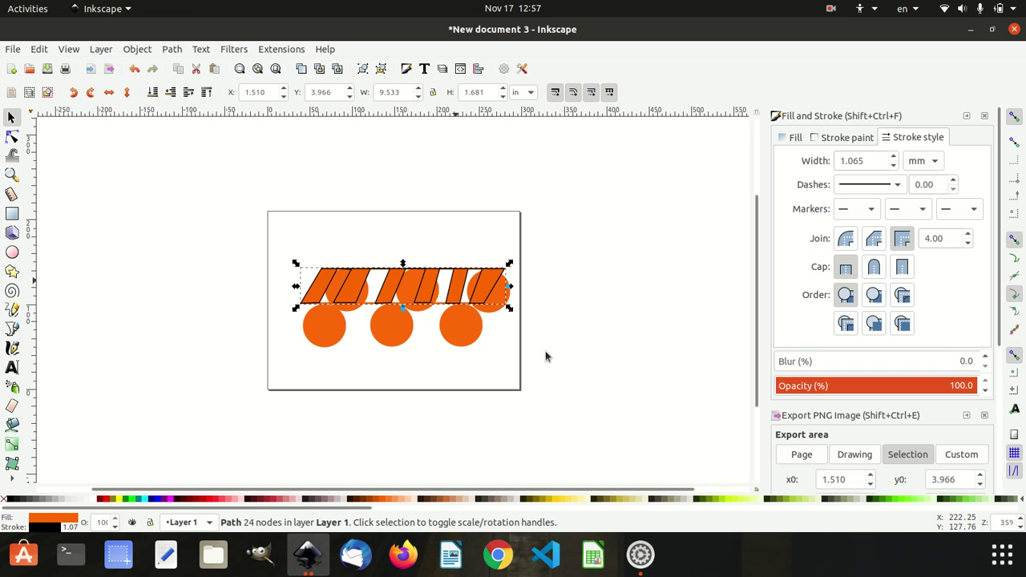
pyautogui.click(594, 353)
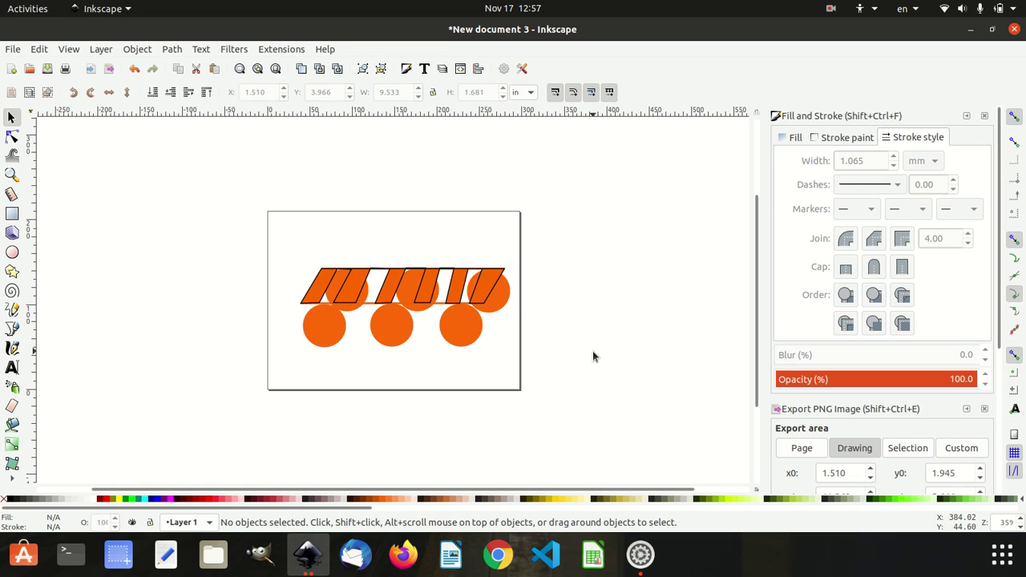
# Recolour the striped band dark brown #483E37
pyautogui.click(486, 291)
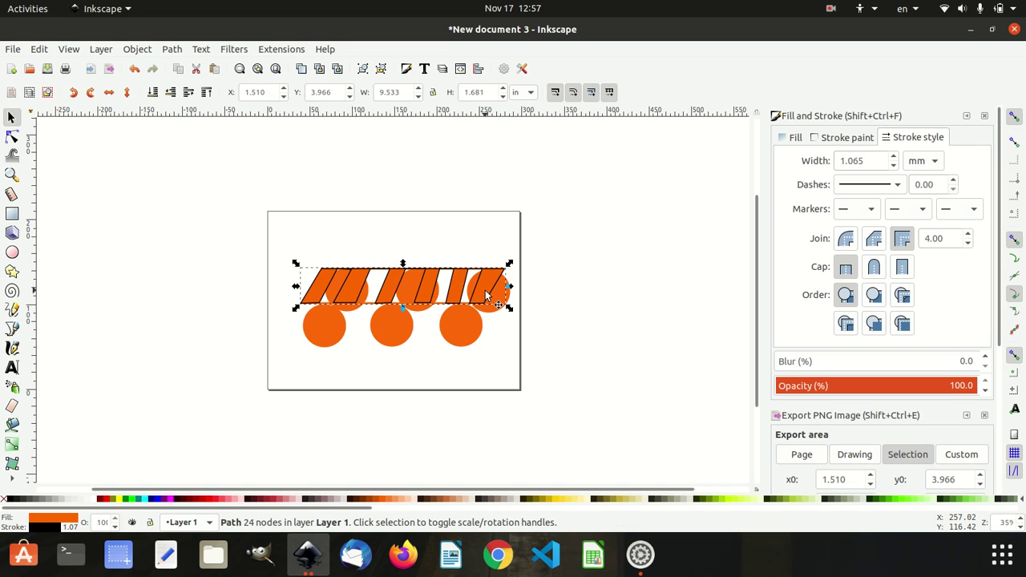
pyautogui.click(485, 501)
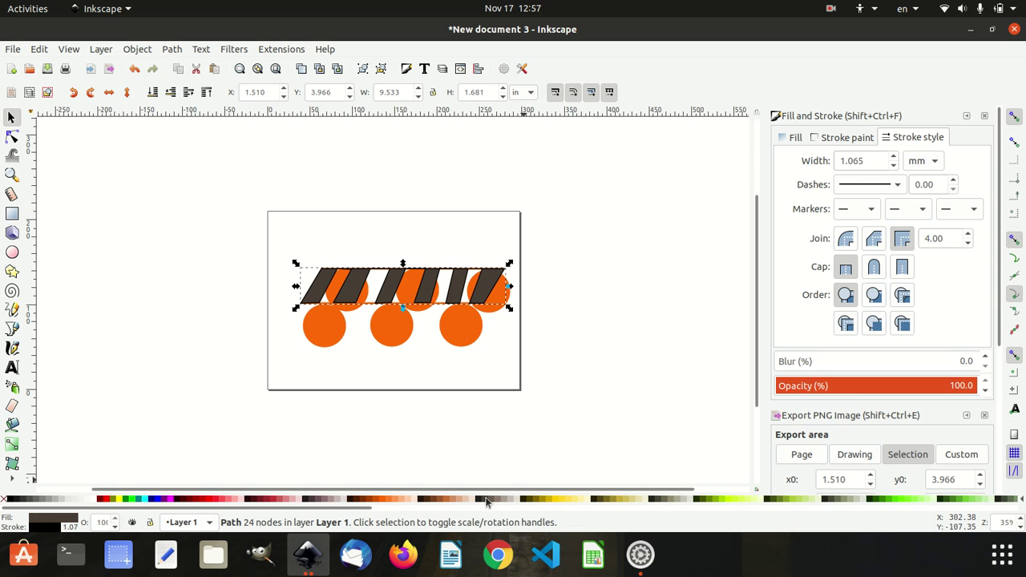
pyautogui.click(587, 393)
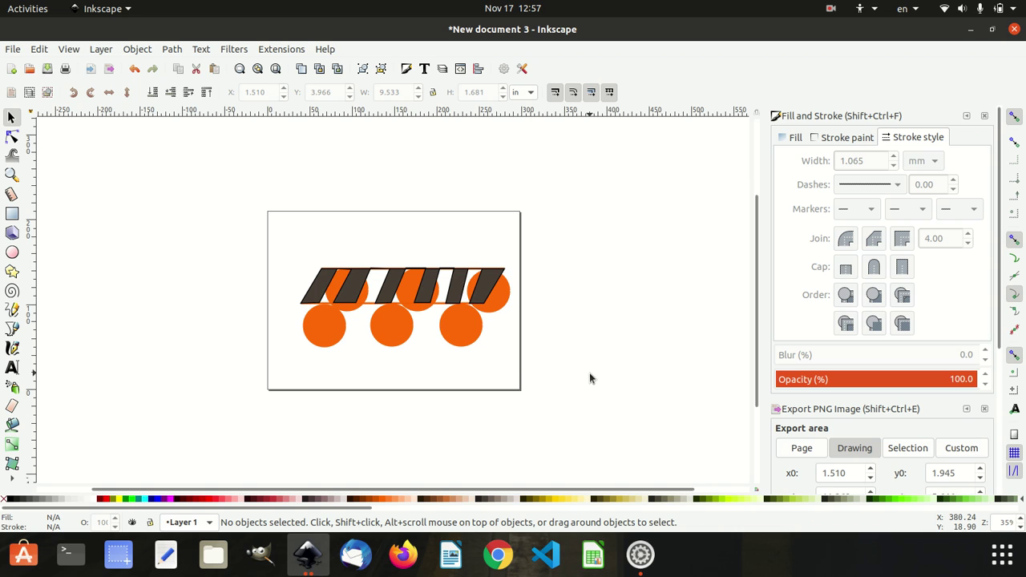
# Fill the middle, right and left lower wheels dark brown
pyautogui.click(396, 347)
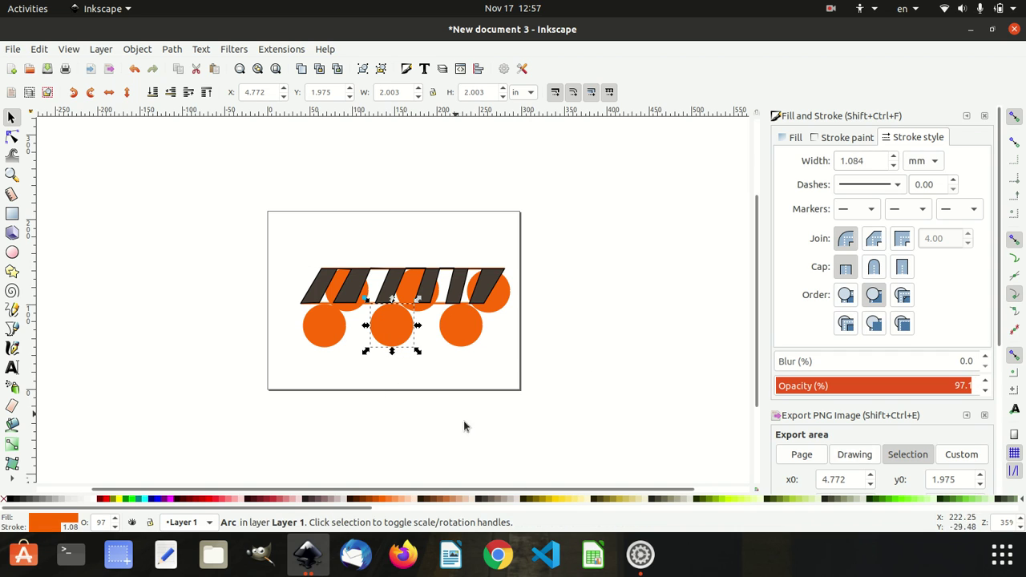
pyautogui.click(493, 500)
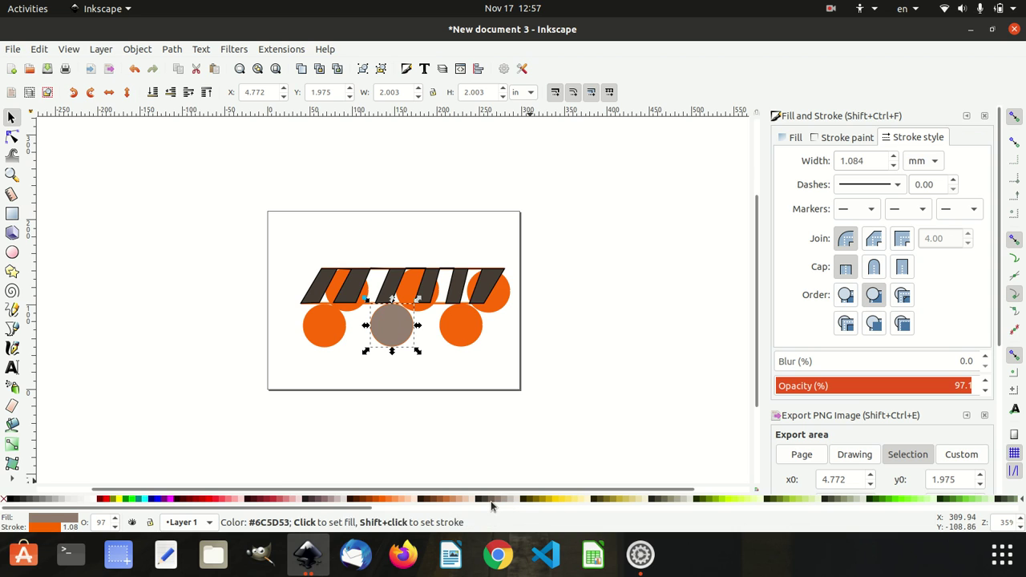
pyautogui.click(485, 500)
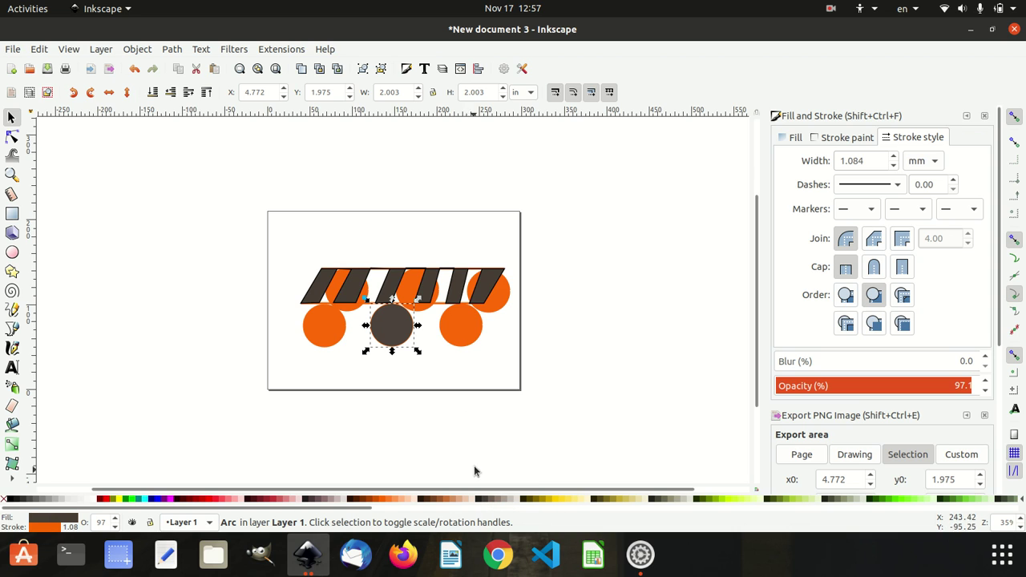
pyautogui.click(468, 335)
pyautogui.click(484, 500)
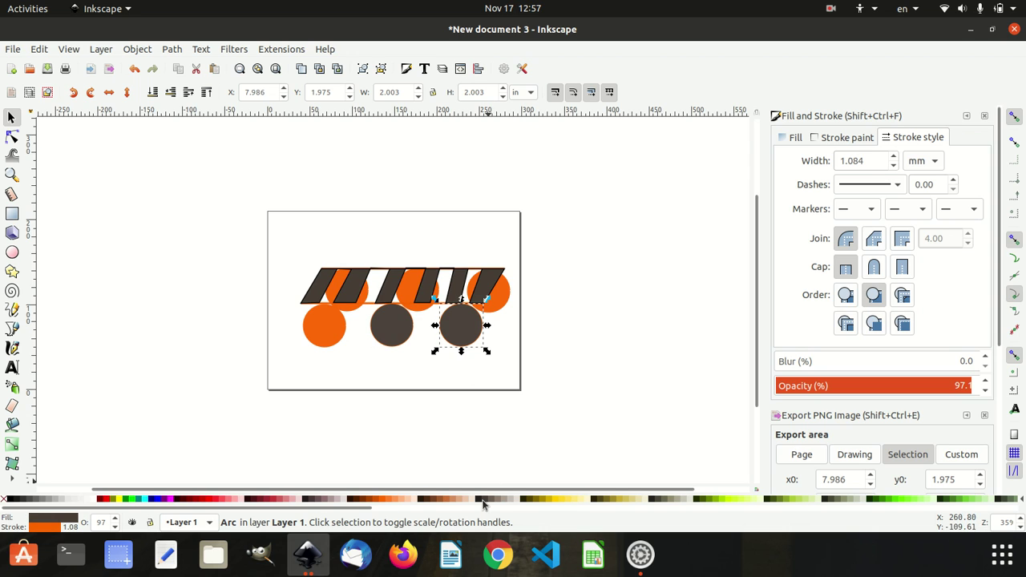
pyautogui.click(324, 327)
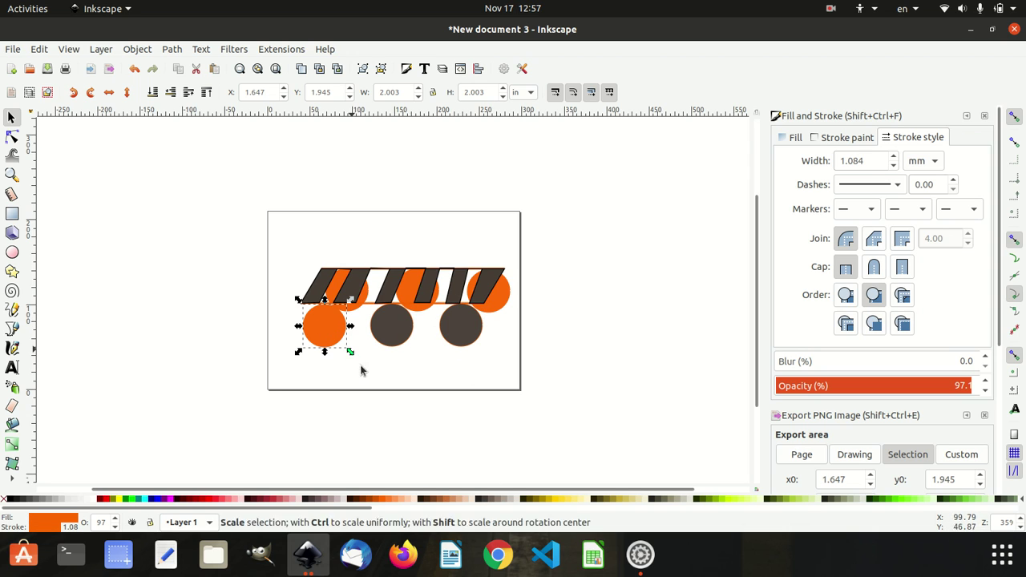
pyautogui.click(486, 499)
# Fill the three upper circles behind the band dark brown
pyautogui.click(498, 298)
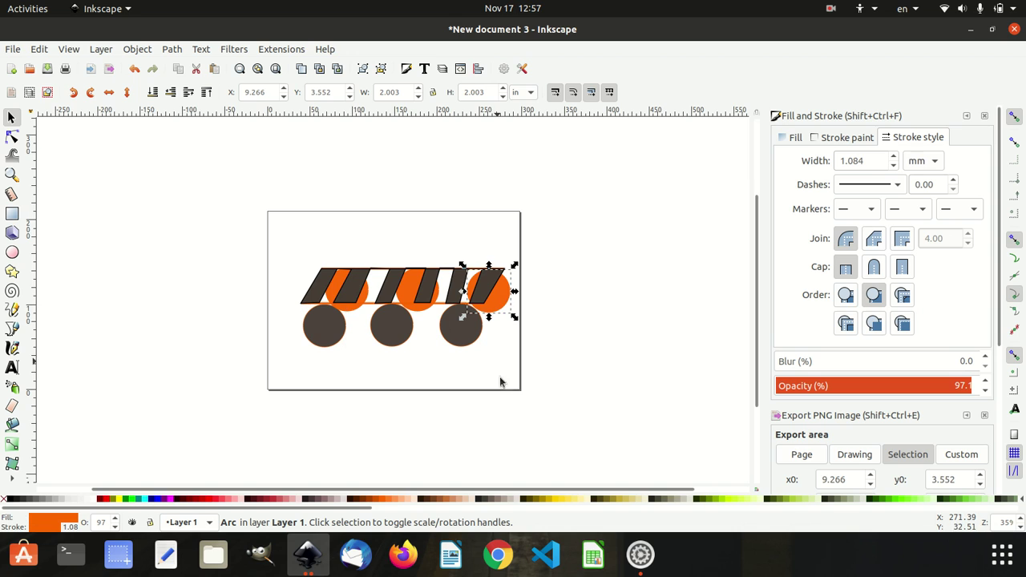
pyautogui.click(484, 500)
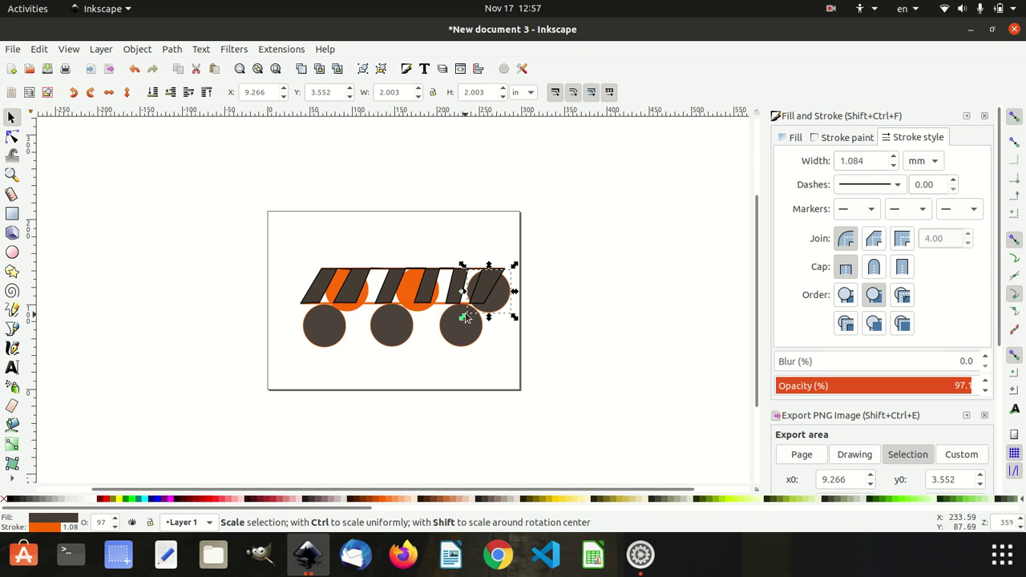
pyautogui.click(406, 294)
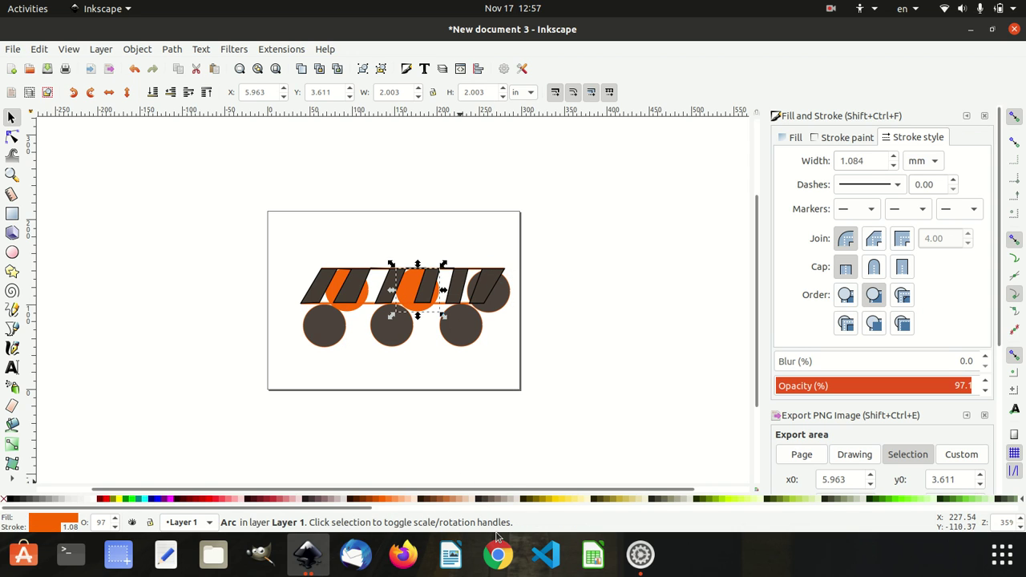
pyautogui.click(482, 501)
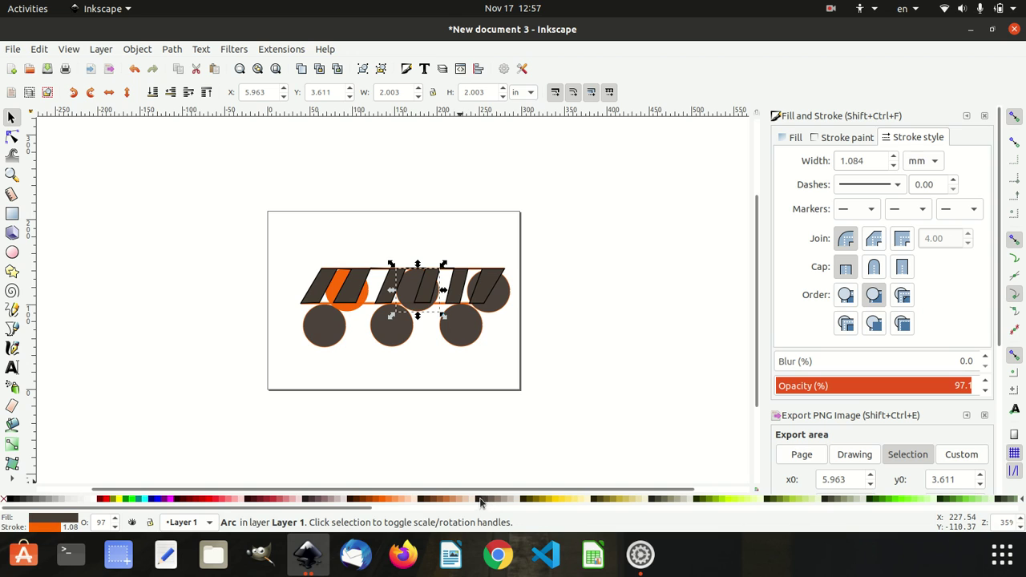
pyautogui.click(364, 299)
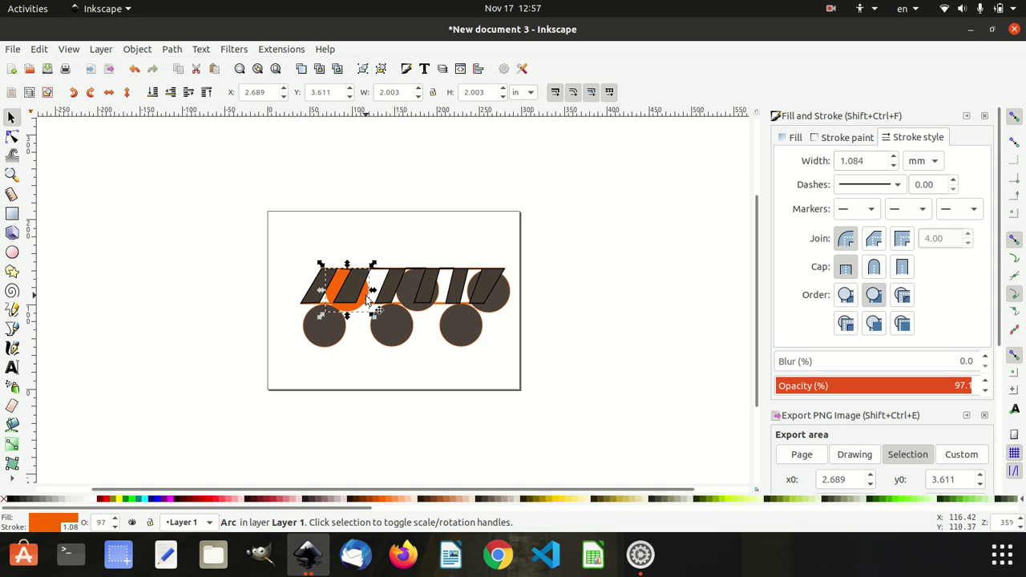
pyautogui.click(486, 502)
pyautogui.click(576, 324)
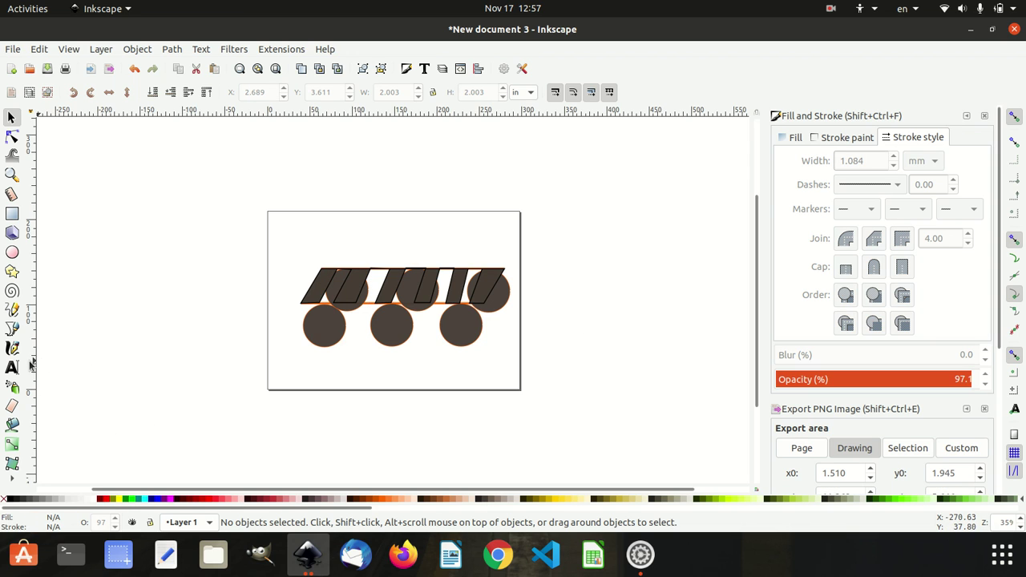
# Draw a straight diagonal line across the right wheel with the Bezier tool
pyautogui.click(12, 330)
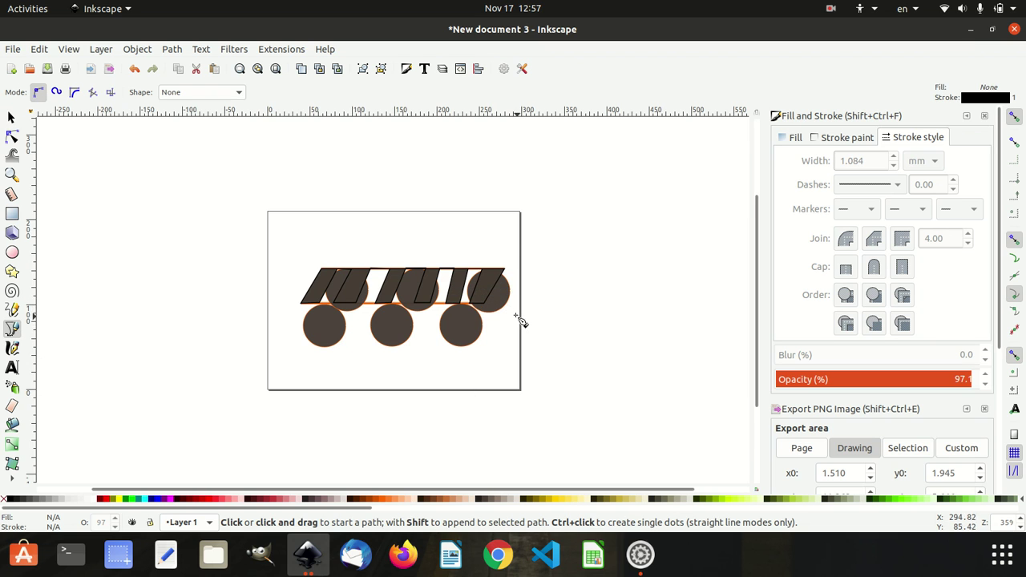
pyautogui.scroll(1, 517, 319)
pyautogui.scroll(2, 512, 318)
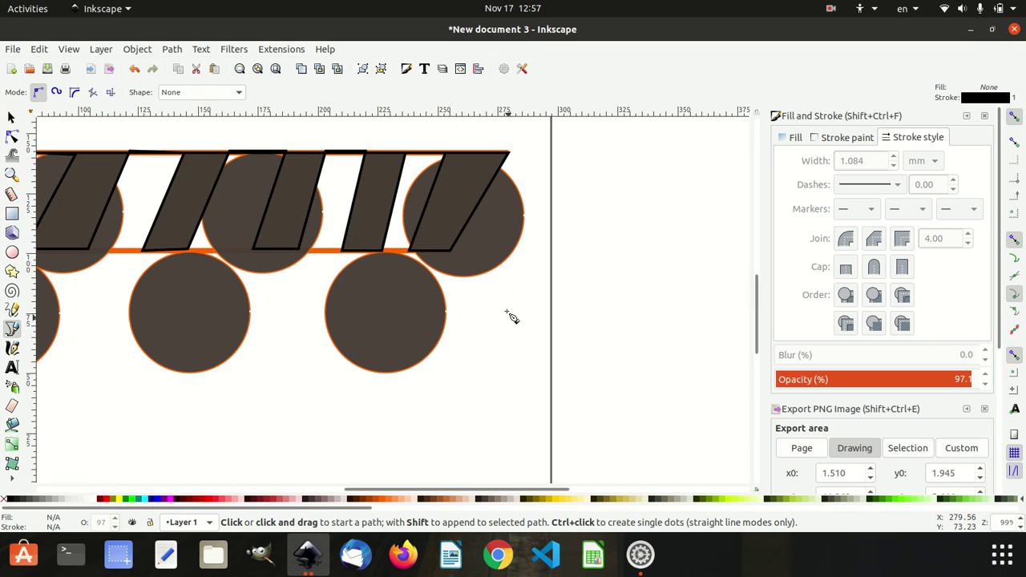
pyautogui.click(465, 214)
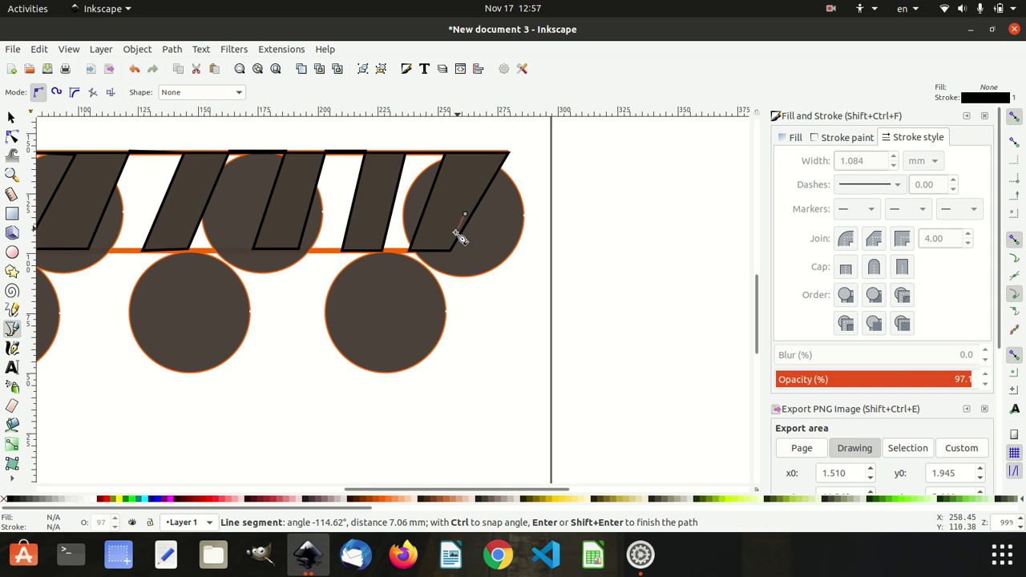
pyautogui.click(389, 318)
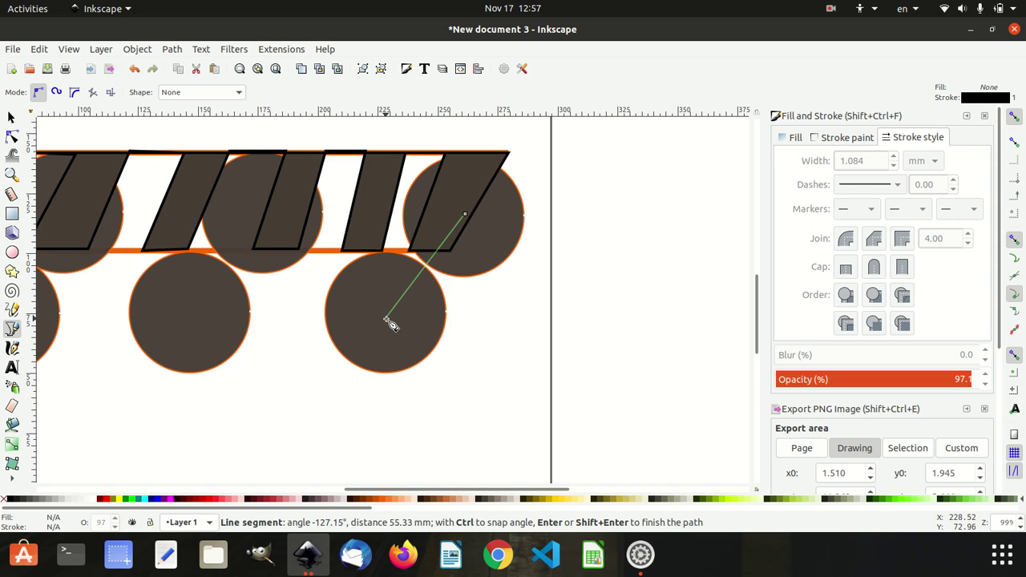
pyautogui.press('Return')
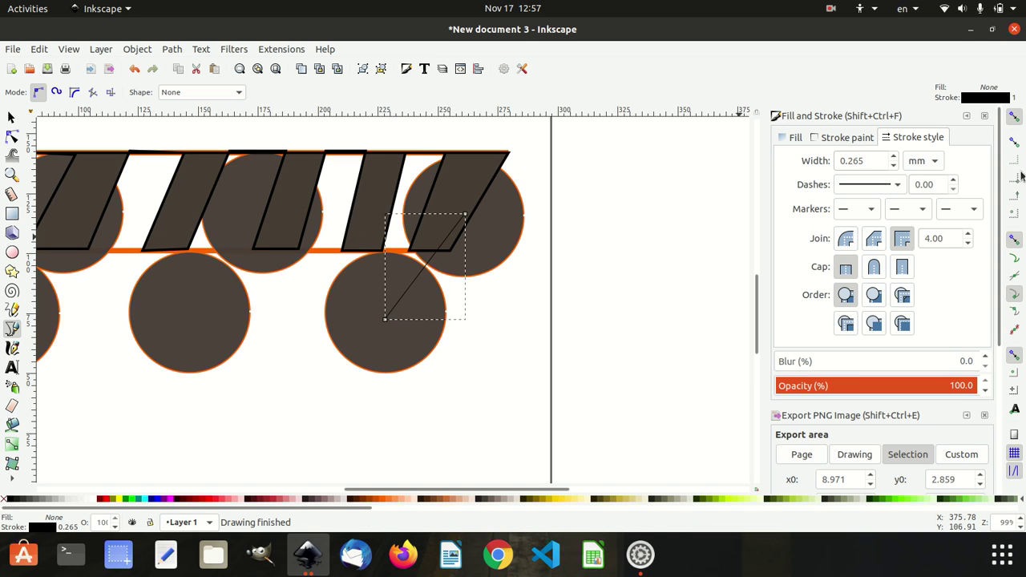
# Set the spoke to a 3.765 mm stroke at 32.5% opacity and nudge it into place
pyautogui.click(895, 158)
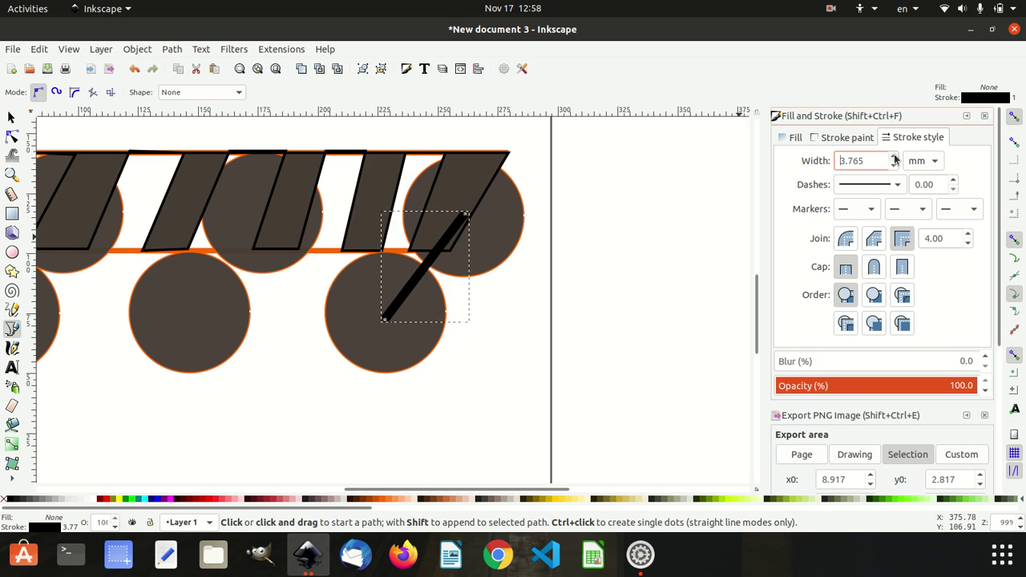
pyautogui.moveTo(941, 391); pyautogui.dragTo(841, 398)
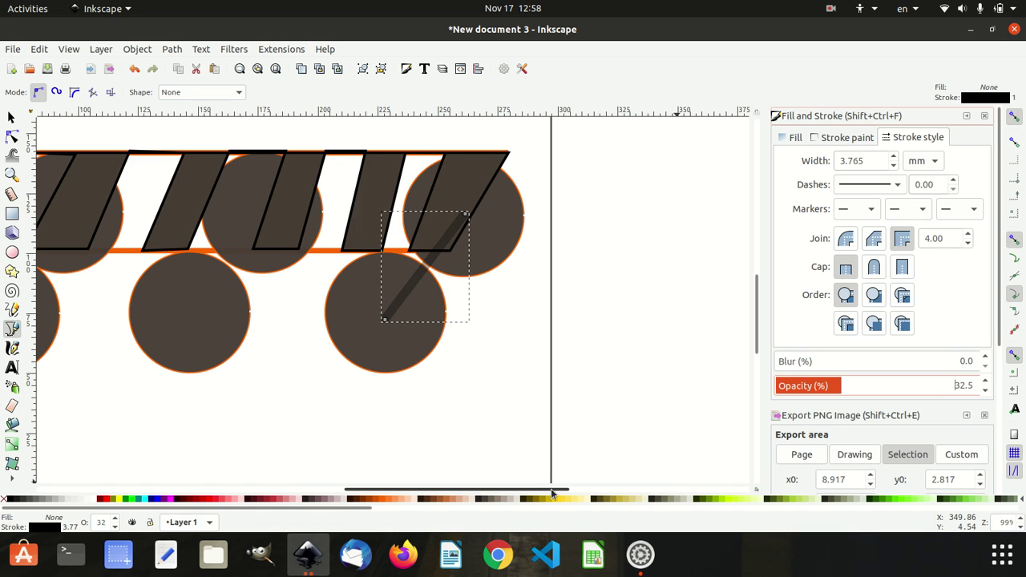
pyautogui.moveTo(554, 489); pyautogui.dragTo(490, 493)
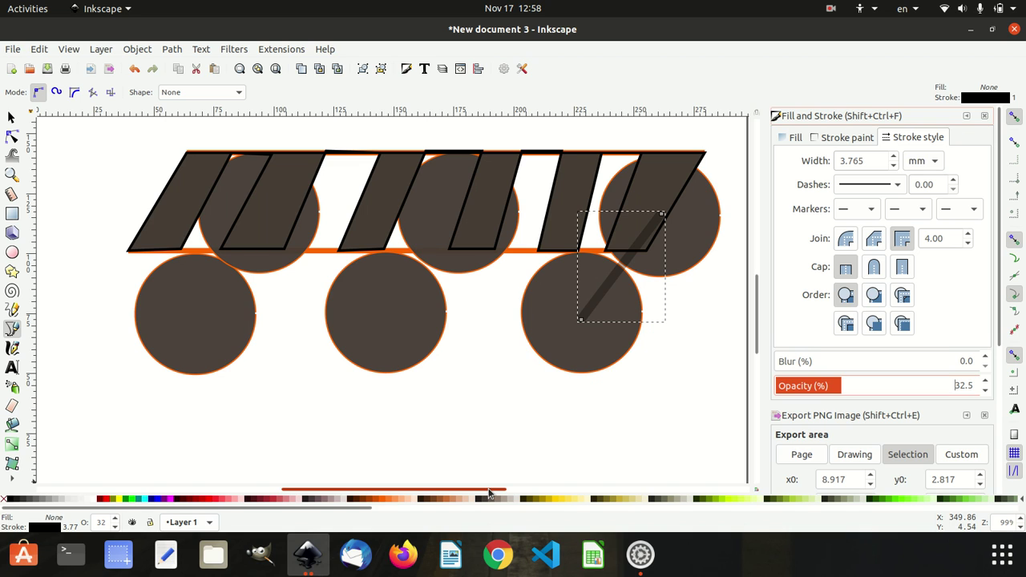
pyautogui.scroll(-3, 572, 343)
pyautogui.scroll(3, 573, 344)
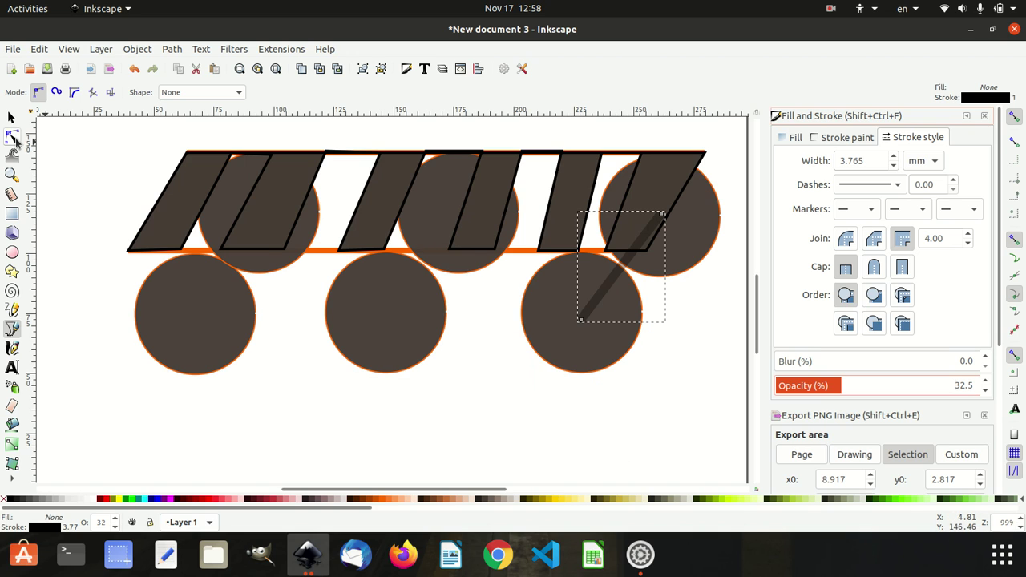
pyautogui.click(11, 117)
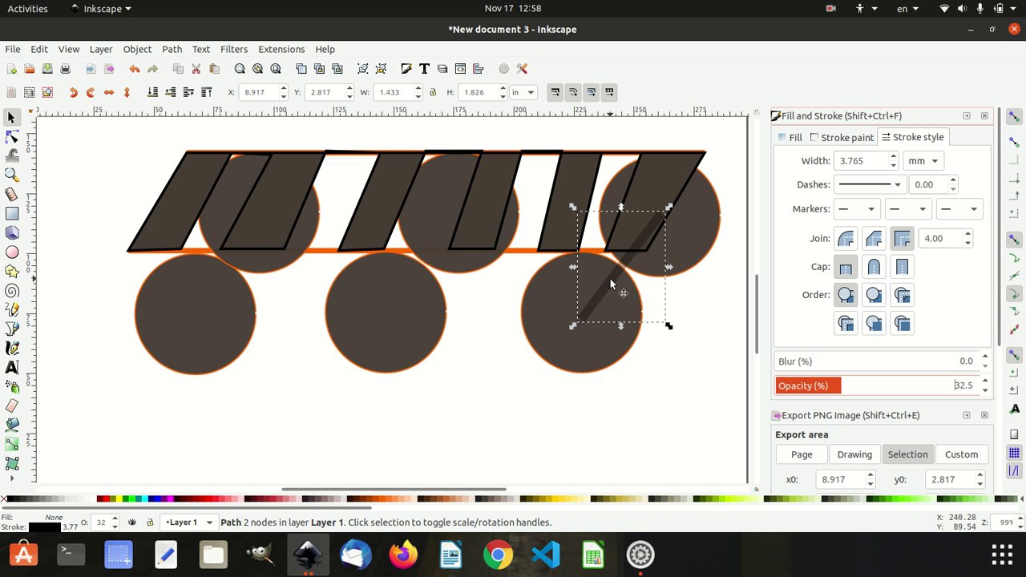
pyautogui.moveTo(611, 289); pyautogui.dragTo(609, 276)
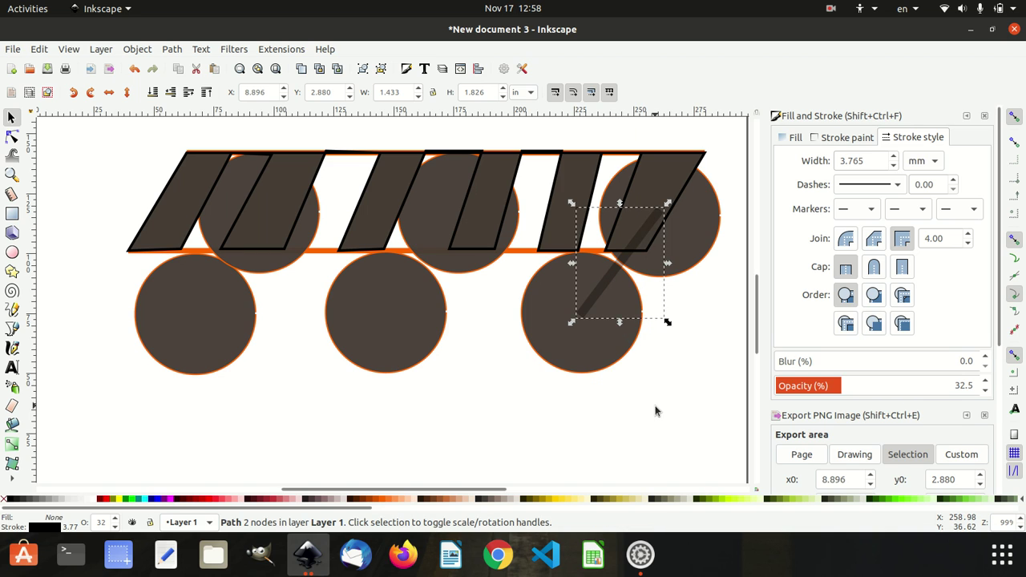
pyautogui.press('Escape')
# Duplicate the right wheel's spoke and move the copy into the middle wheel
pyautogui.click(601, 285)
pyautogui.hotkey('ctrl', 'z')
pyautogui.hotkey('ctrl', 'd')
pyautogui.moveTo(591, 302); pyautogui.dragTo(225, 267)
pyautogui.hotkey('ctrl', 'z')
# Use Move to layer to bring the striped band above the circles
pyautogui.click(563, 224)
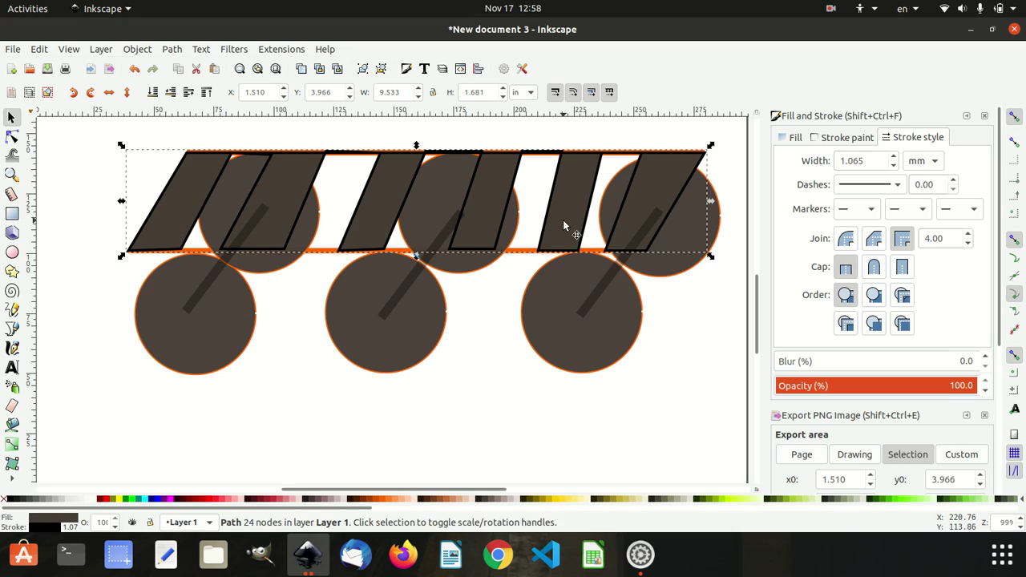
pyautogui.rightClick(563, 224)
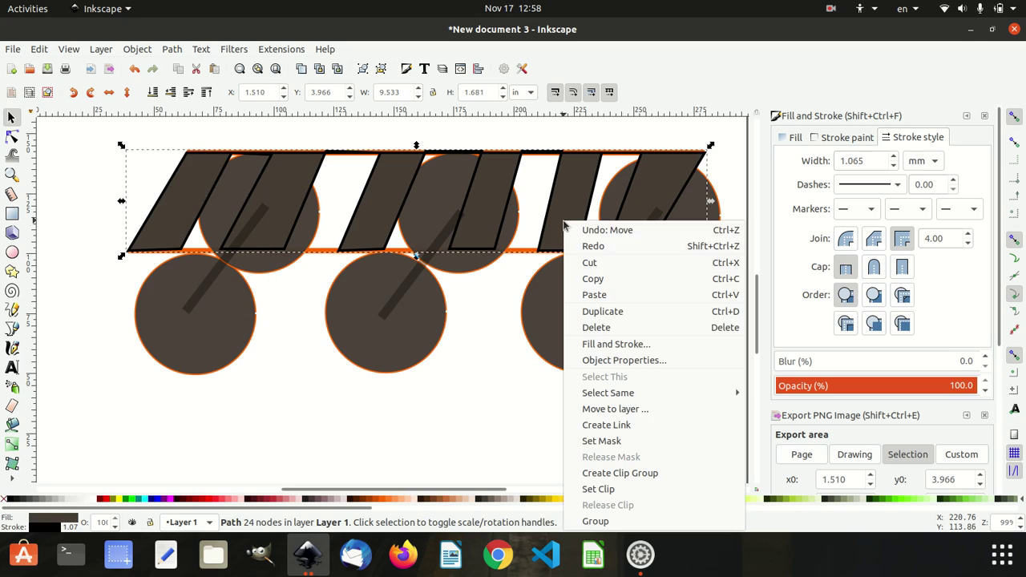
pyautogui.click(606, 408)
pyautogui.click(553, 348)
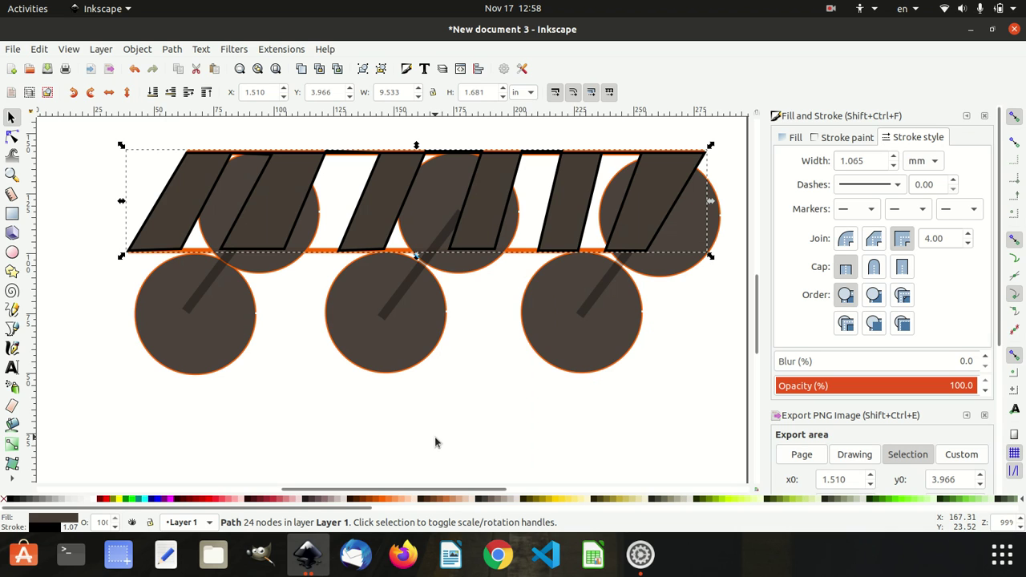
pyautogui.click(465, 459)
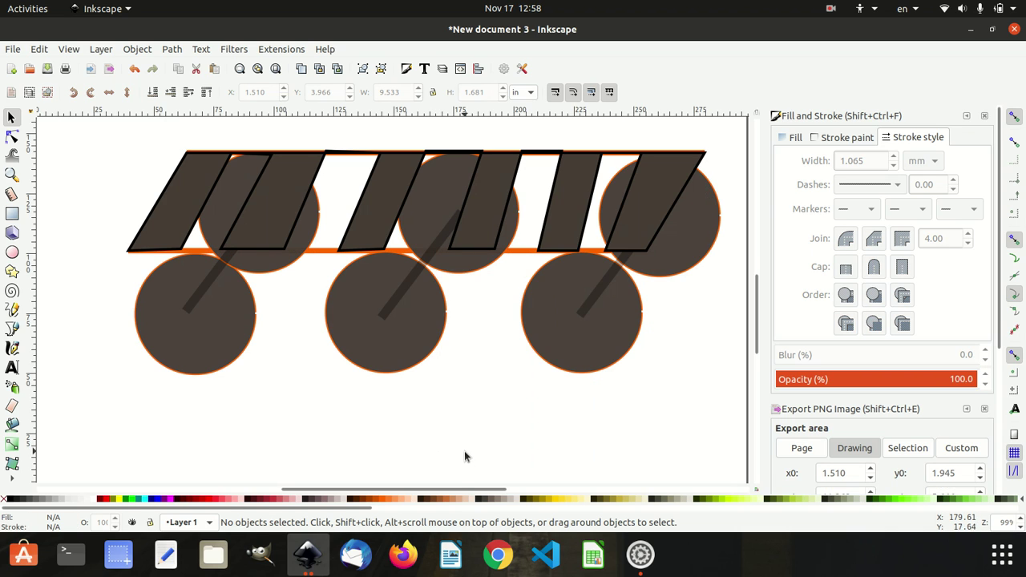
# Fill the band's slanted stripes lime green
pyautogui.scroll(2, 466, 451)
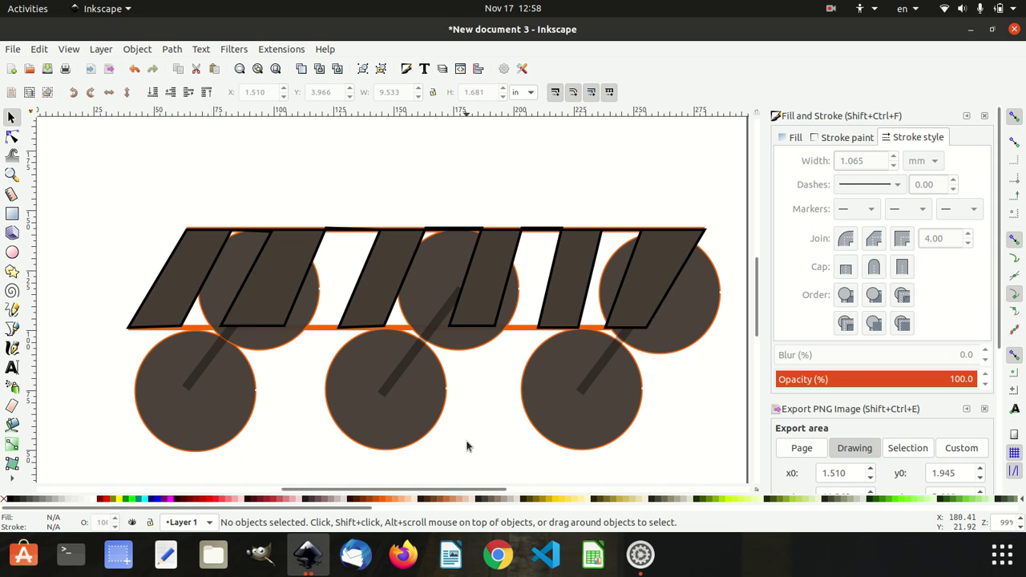
pyautogui.click(496, 262)
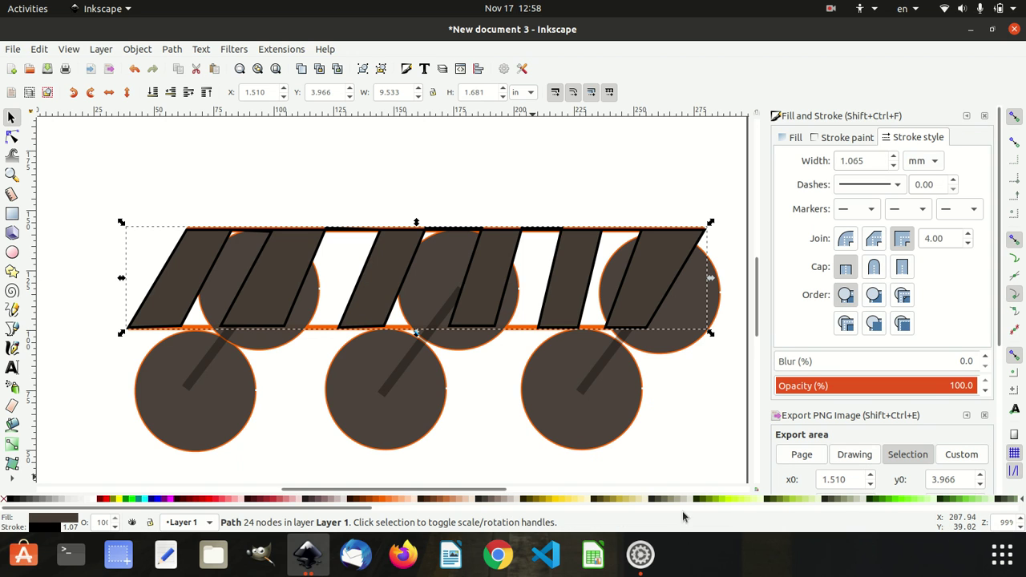
pyautogui.click(725, 500)
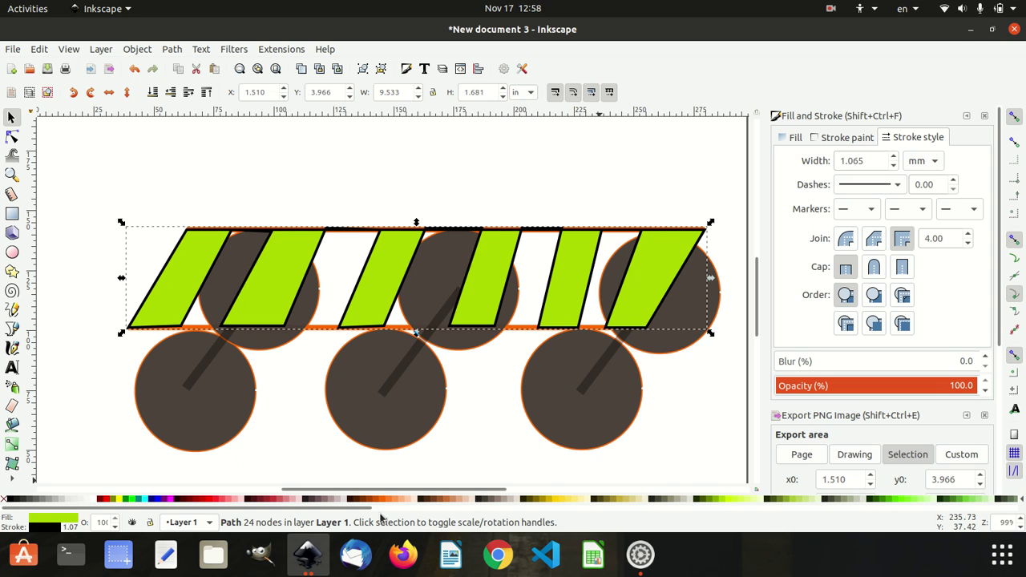
# Recolour the stripes dark brown #552200 after briefly trying a lighter orange-brown, then deselect
pyautogui.click(359, 500)
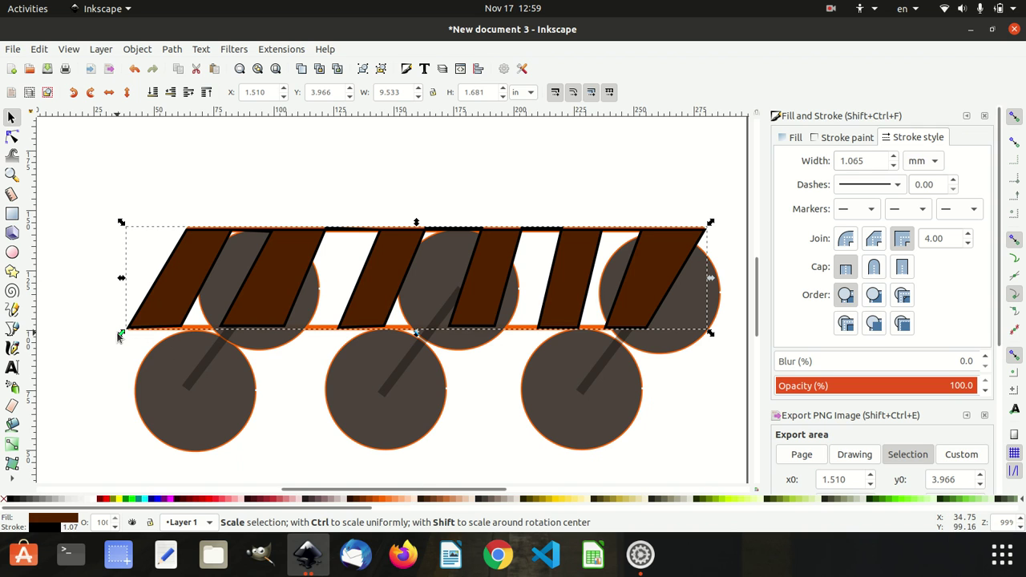
pyautogui.moveTo(119, 335)
pyautogui.mouseDown()
pyautogui.moveTo(102, 355)
pyautogui.moveTo(102, 339)
pyautogui.mouseUp()
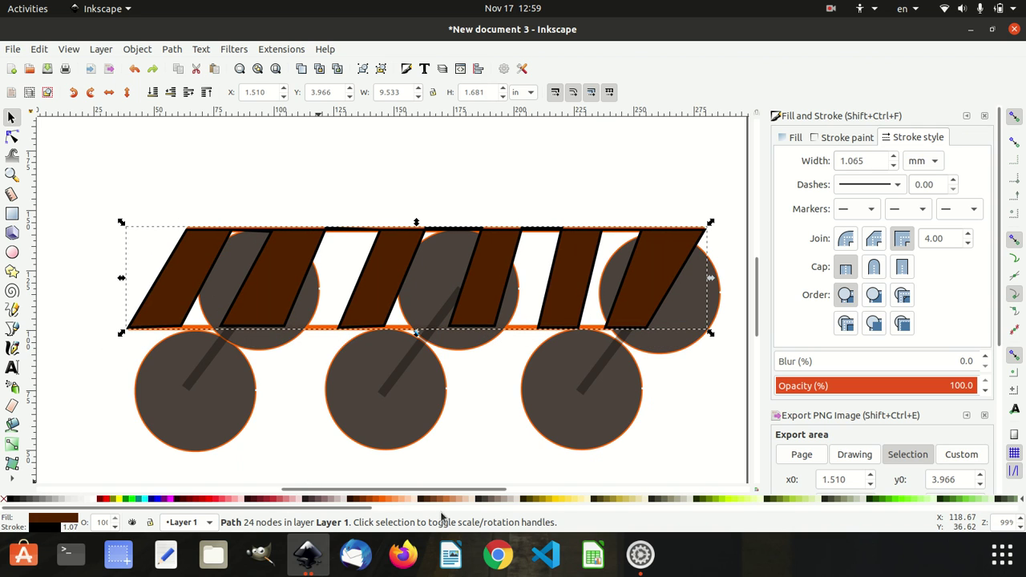
pyautogui.click(479, 504)
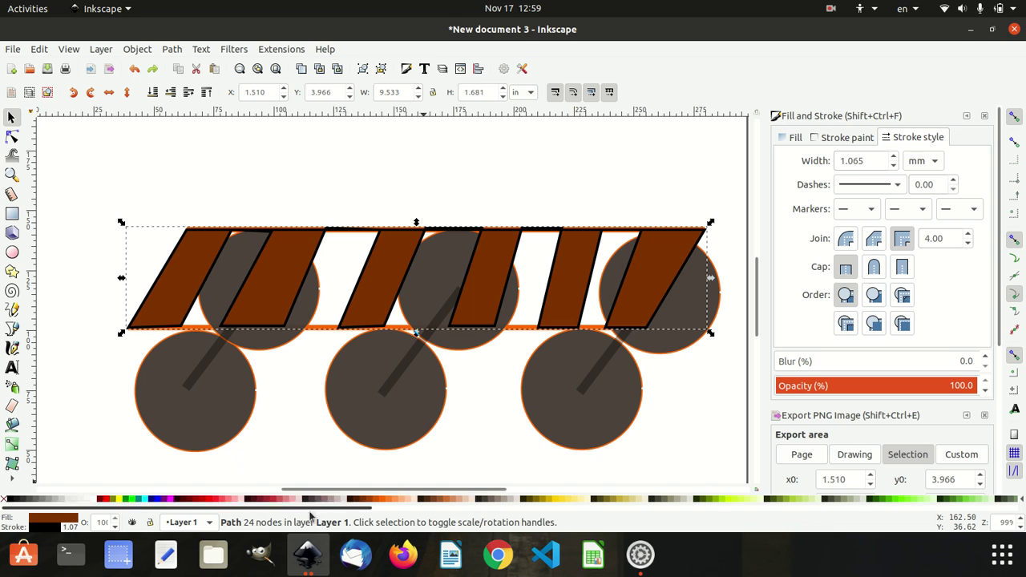
pyautogui.click(355, 505)
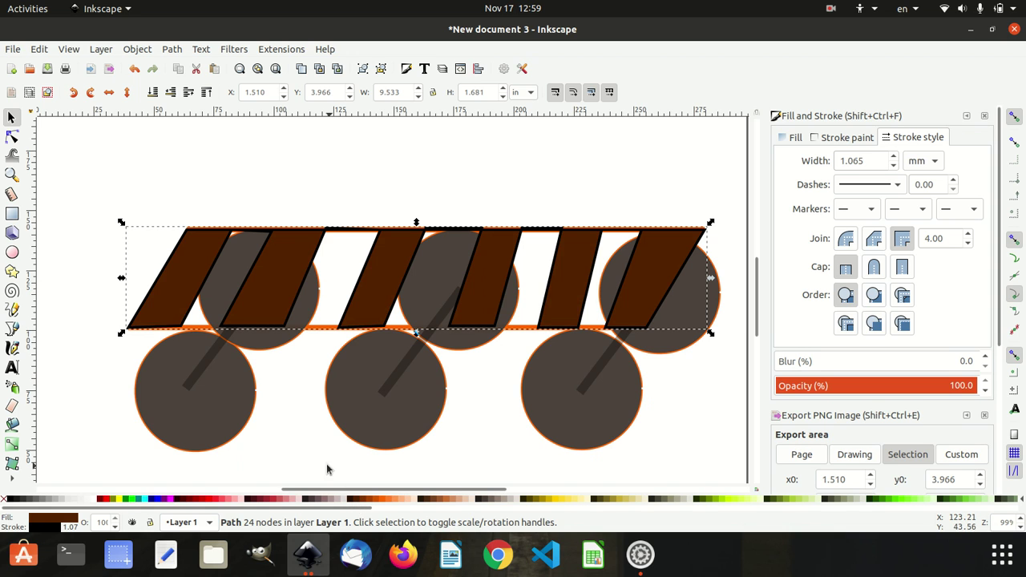
pyautogui.click(297, 434)
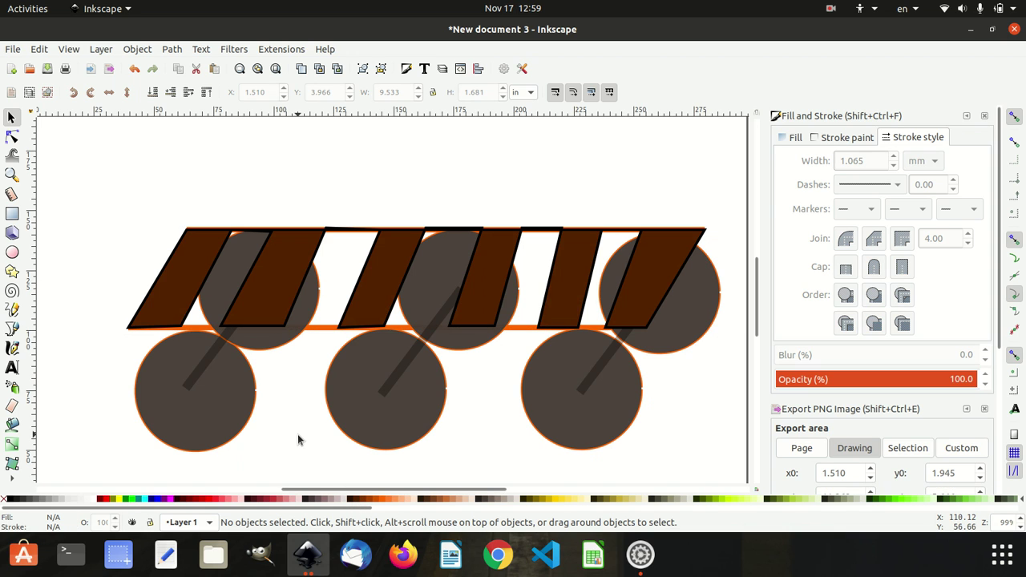
# Move the thin orange line under the band into Layer 1 and fill it dark brown
pyautogui.click(321, 328)
pyautogui.rightClick(321, 333)
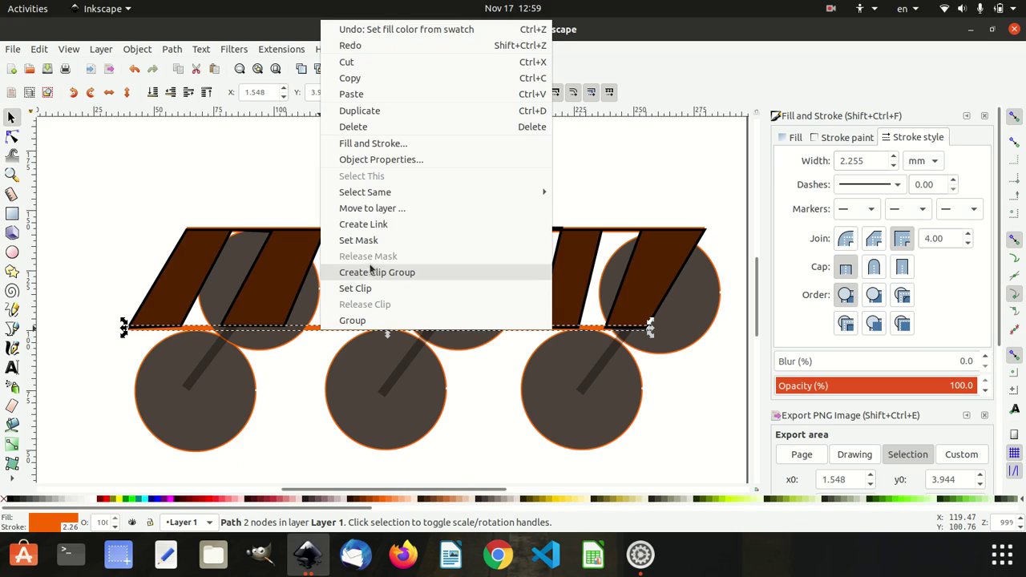
pyautogui.click(376, 208)
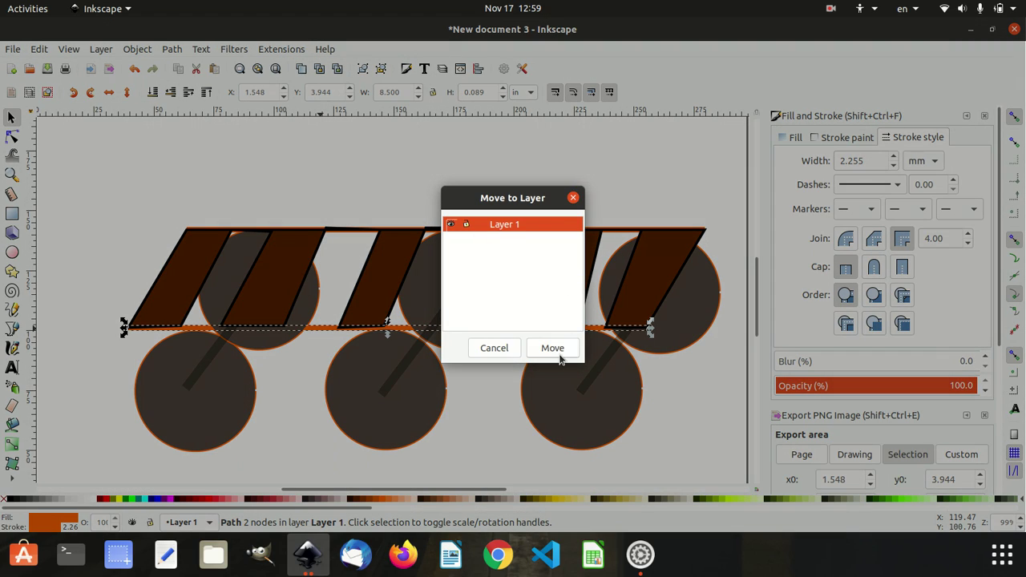
pyautogui.click(553, 348)
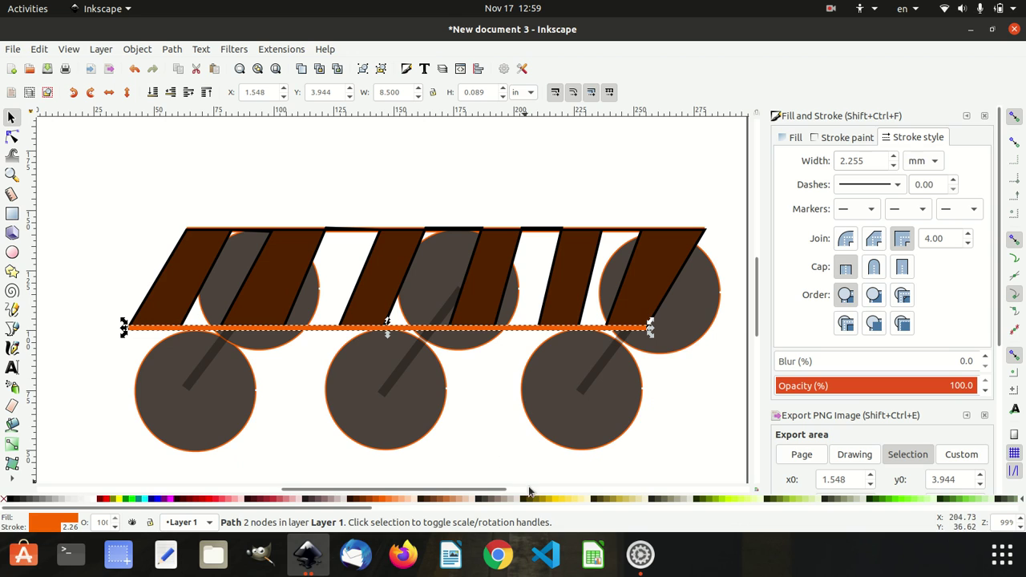
pyautogui.click(362, 501)
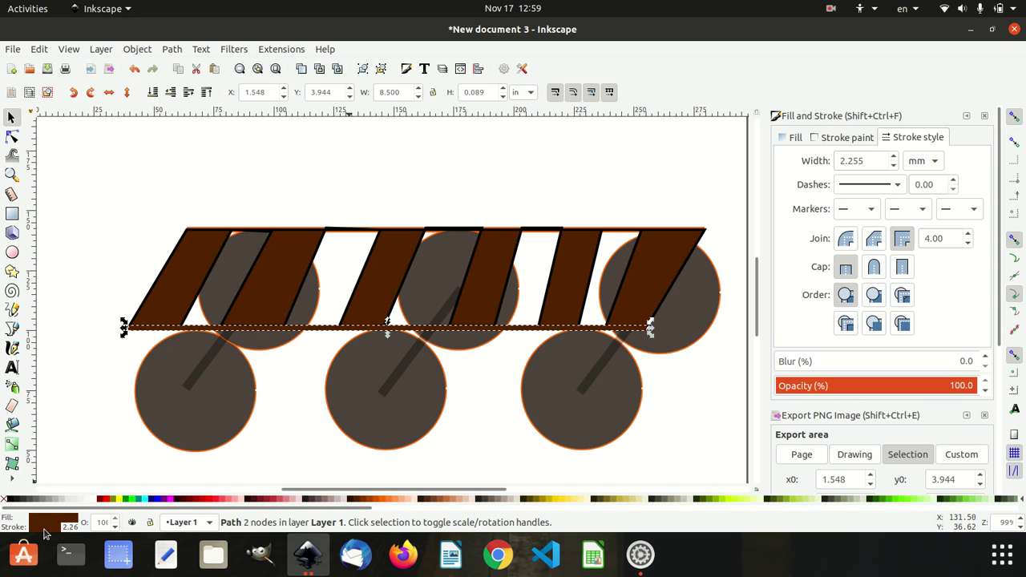
# Deselect, check the striped band, then select the middle lower wheel
pyautogui.click(48, 420)
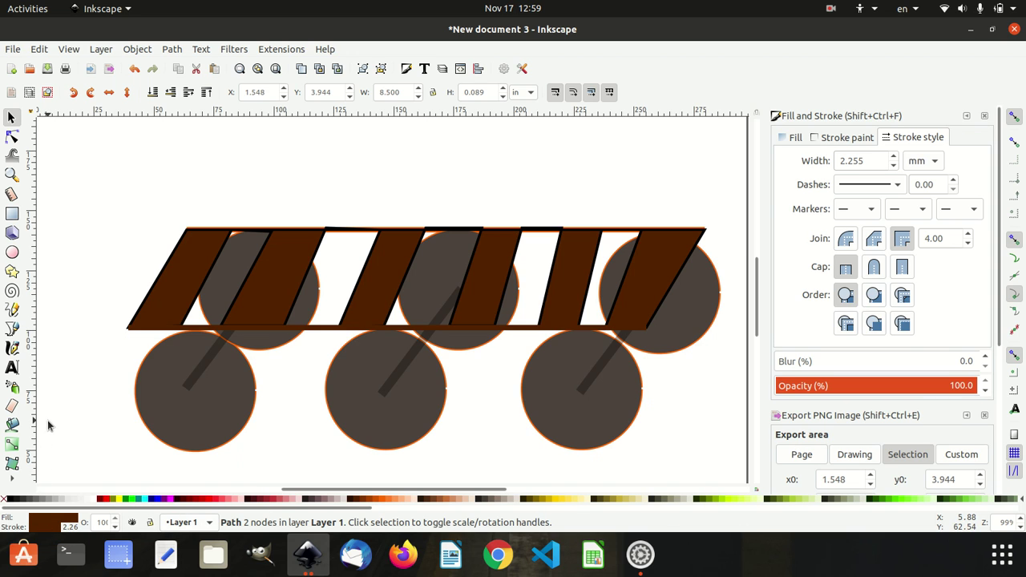
pyautogui.click(353, 238)
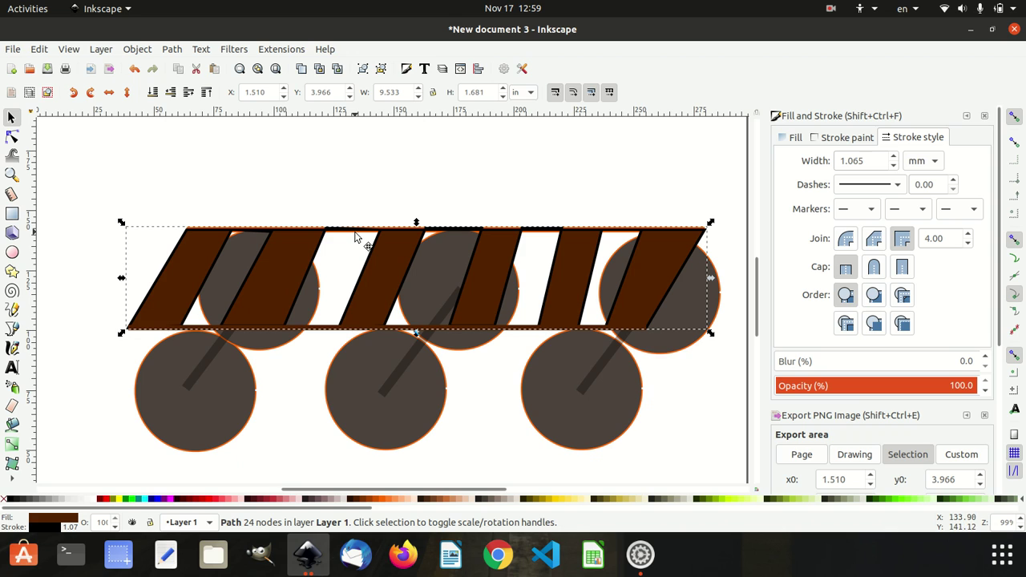
pyautogui.click(524, 166)
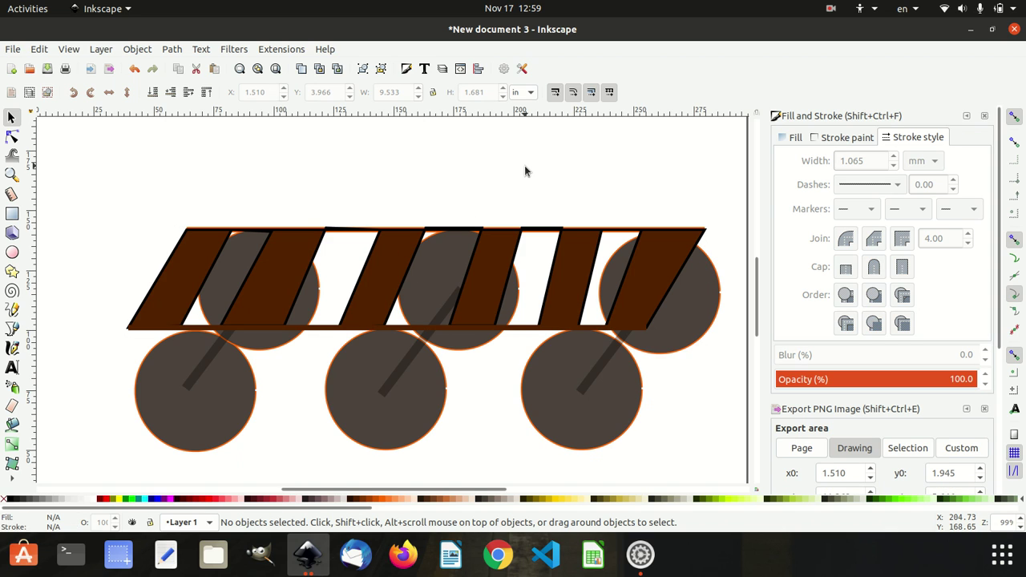
pyautogui.scroll(-2, 525, 165)
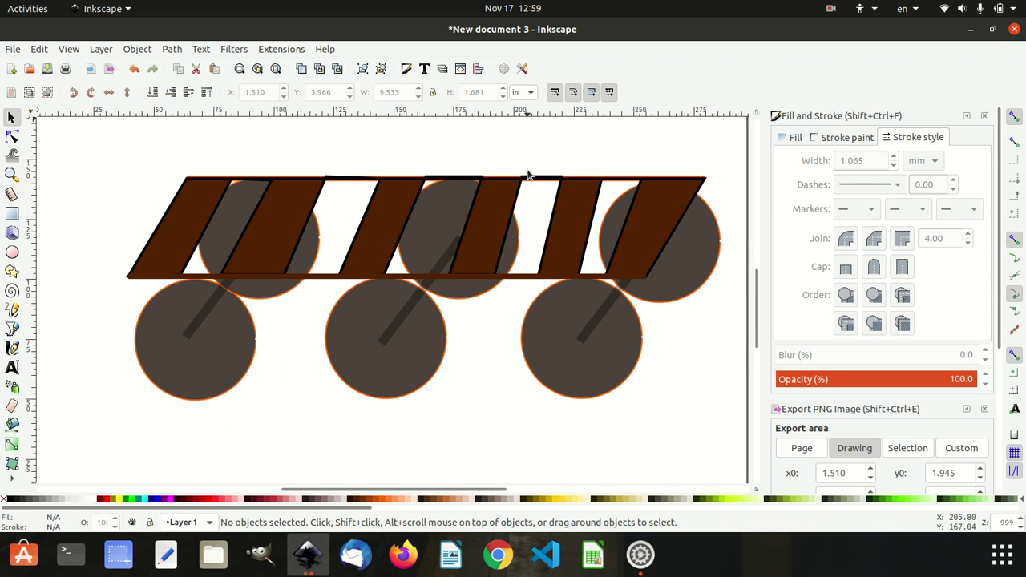
pyautogui.click(418, 339)
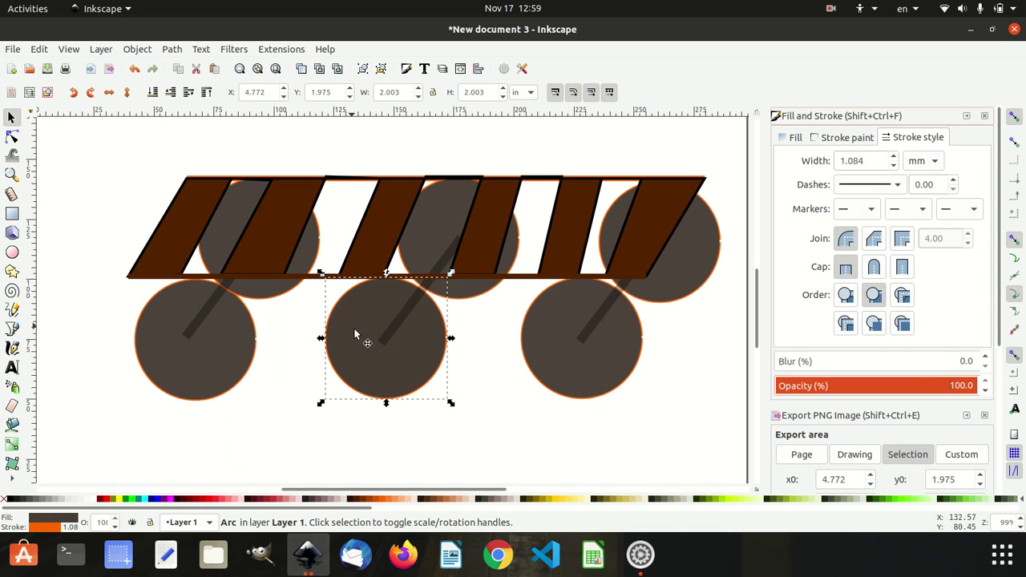
# Move the middle and right lower wheels into Layer 1
pyautogui.rightClick(382, 367)
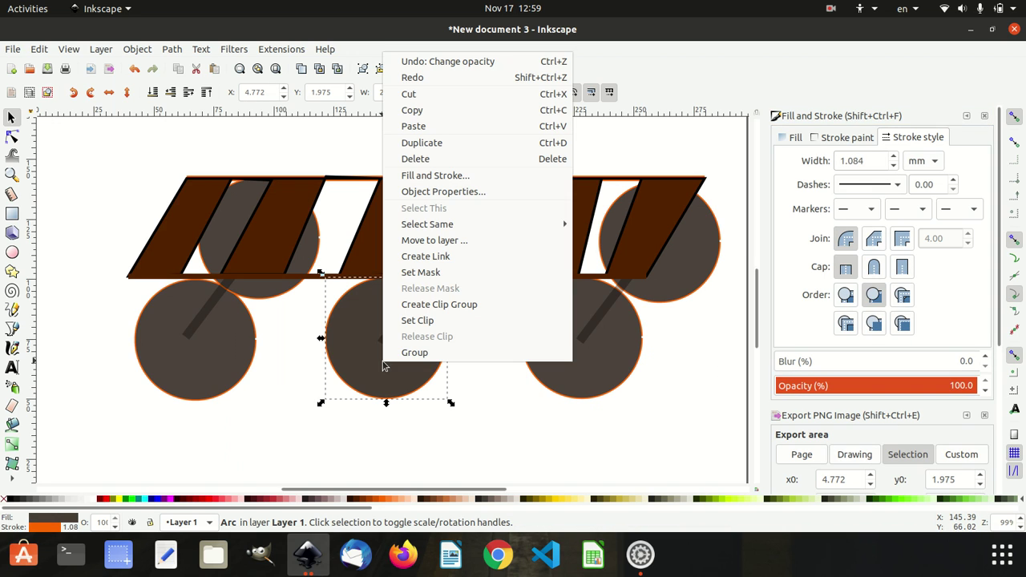
pyautogui.click(460, 244)
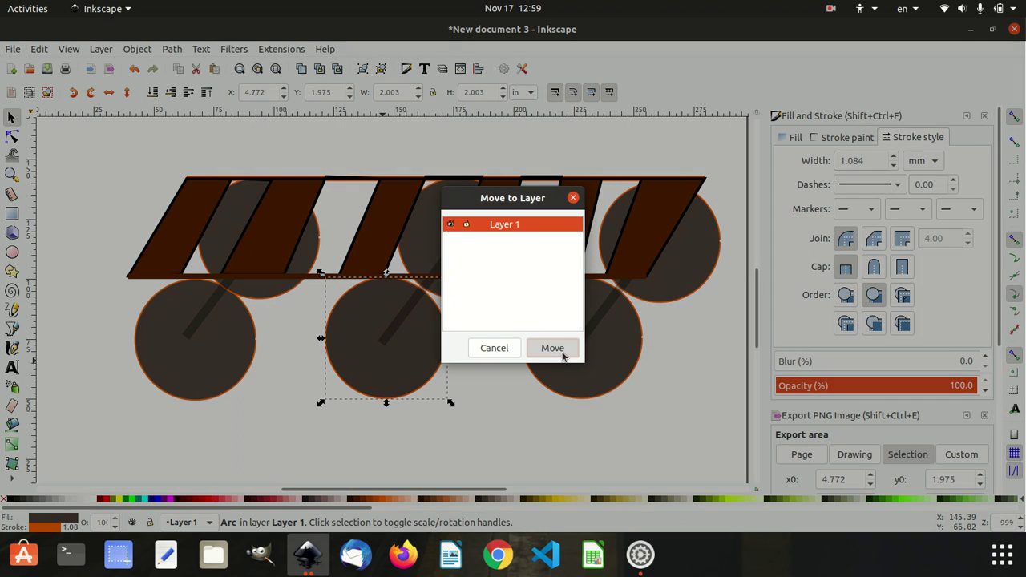
pyautogui.click(557, 349)
pyautogui.rightClick(606, 372)
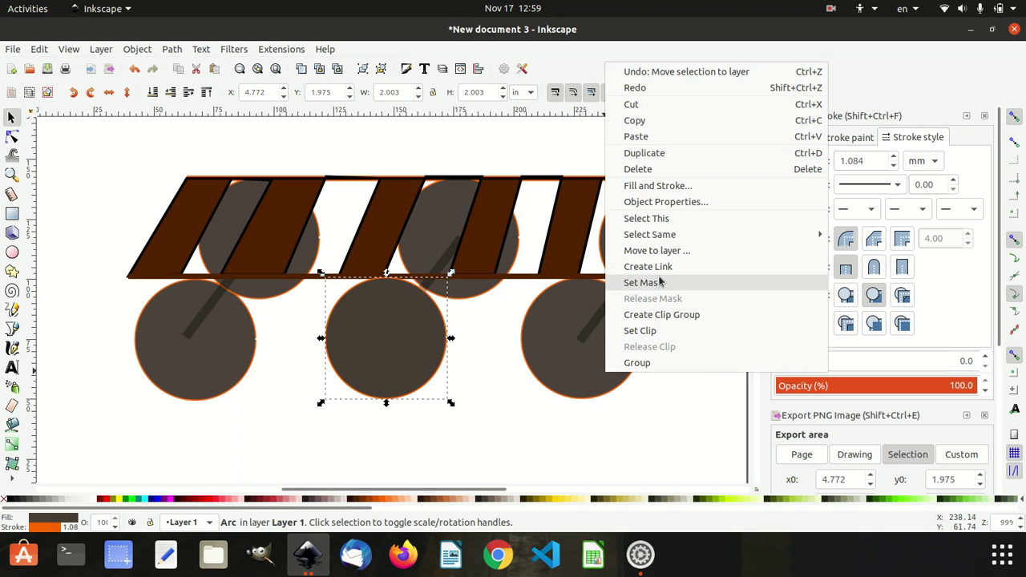
pyautogui.click(666, 250)
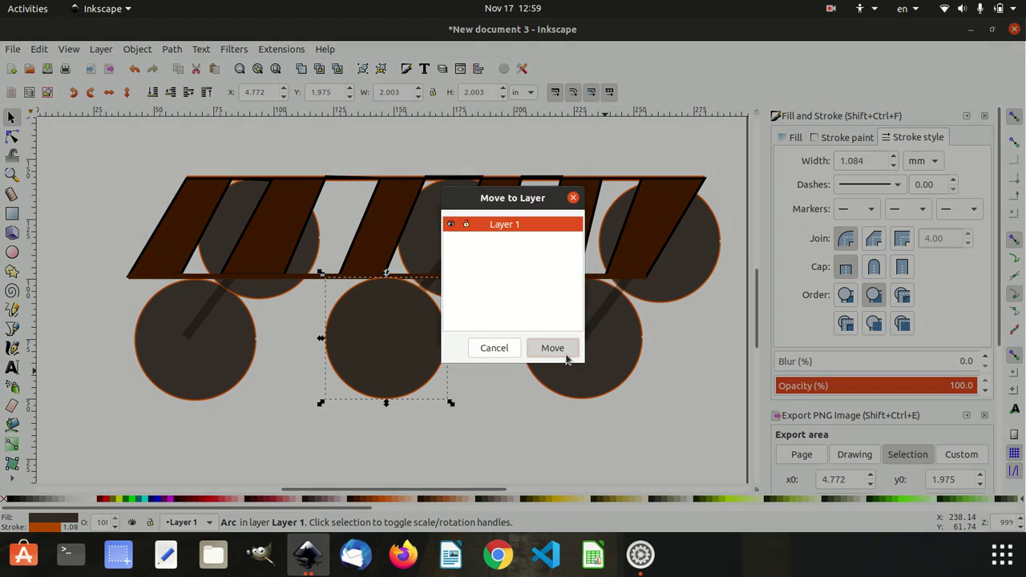
pyautogui.click(566, 350)
pyautogui.rightClick(571, 355)
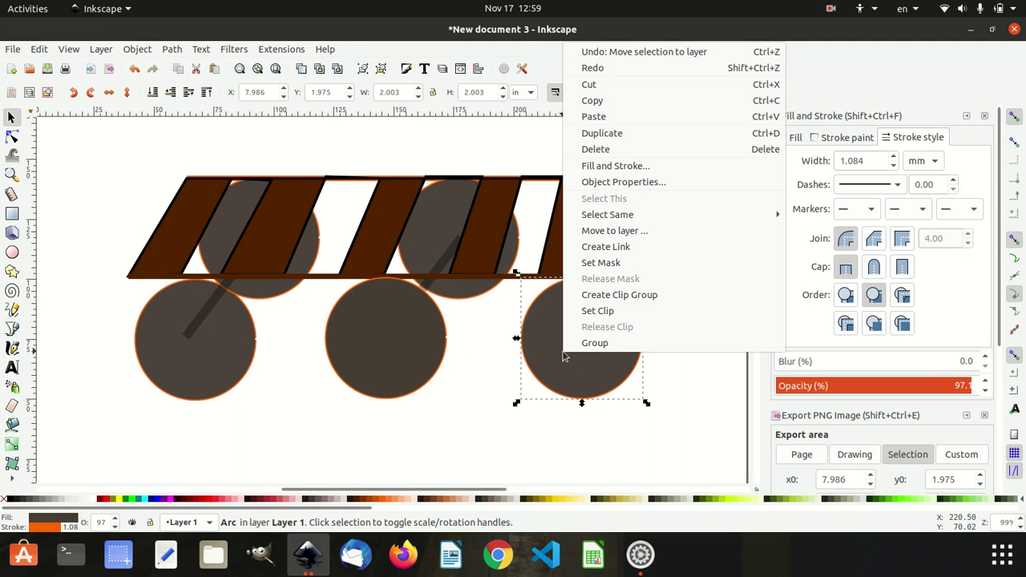
pyautogui.click(611, 230)
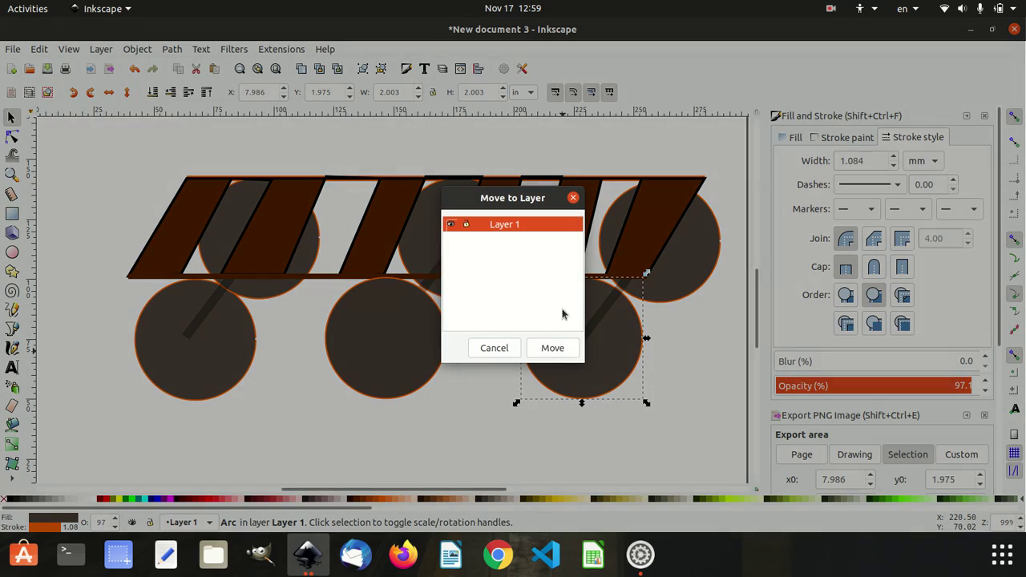
pyautogui.click(563, 347)
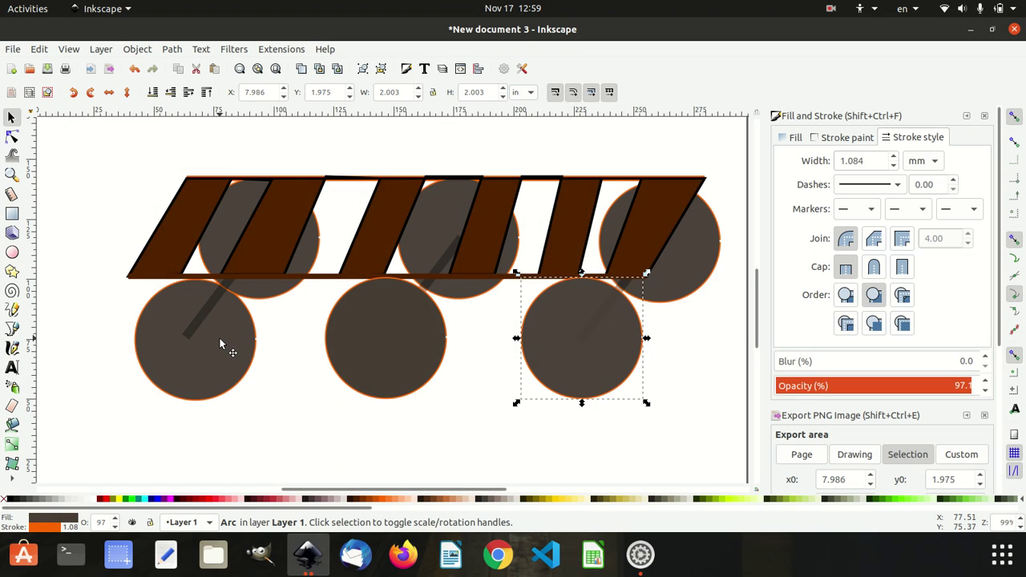
# Move the left lower wheel into Layer 1 and give it a dark gray fill
pyautogui.click(220, 343)
pyautogui.rightClick(220, 343)
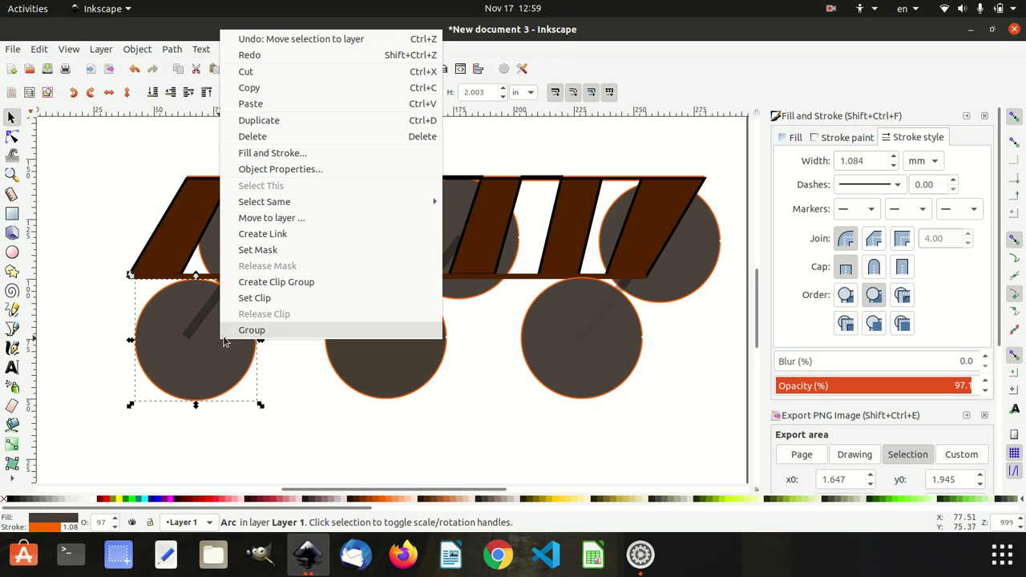
pyautogui.click(322, 213)
pyautogui.click(538, 347)
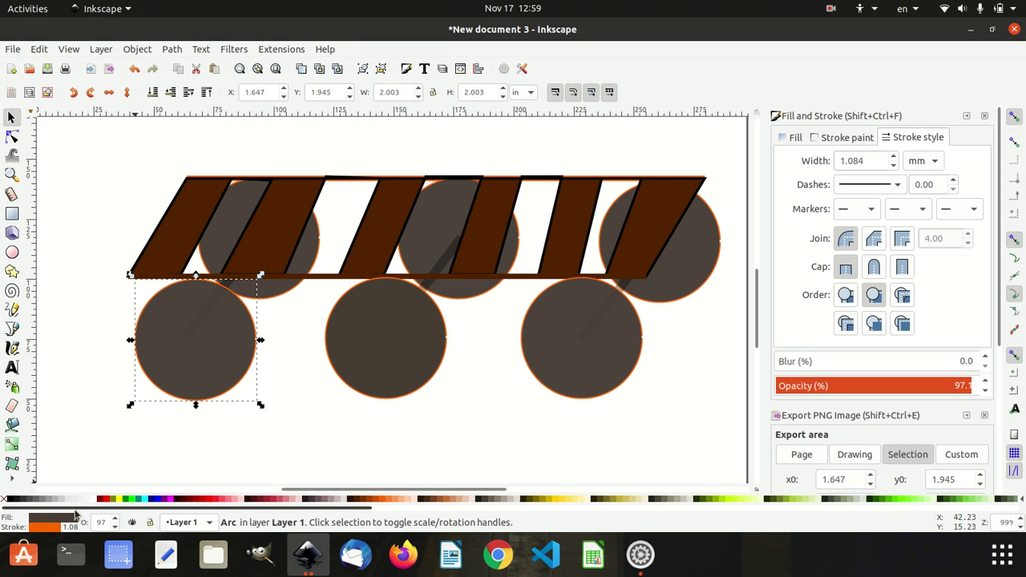
pyautogui.click(21, 500)
# Fill the left lower wheel black and the middle and right wheels near-black 90% Gray
pyautogui.click(13, 500)
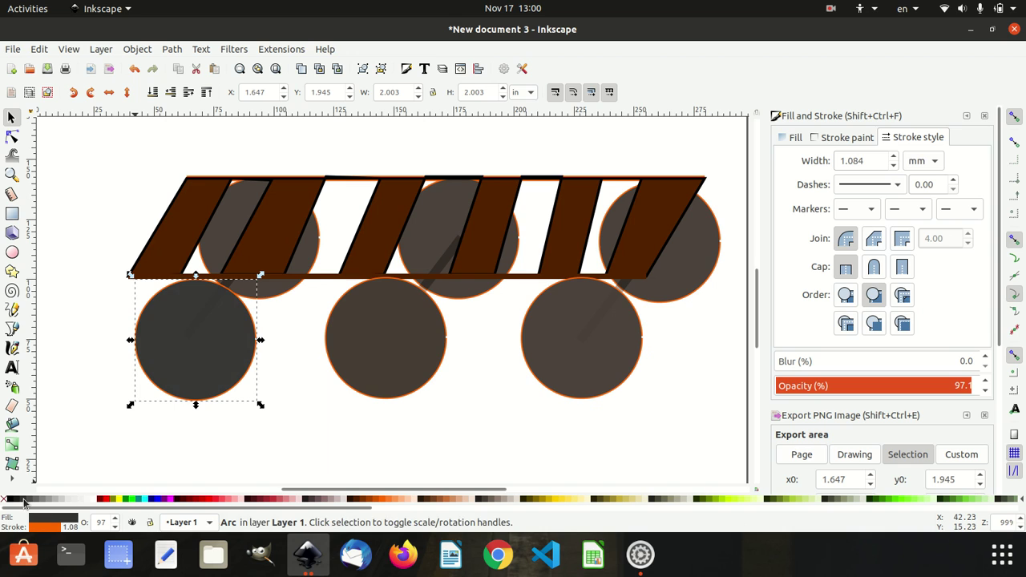
pyautogui.click(14, 500)
pyautogui.click(405, 345)
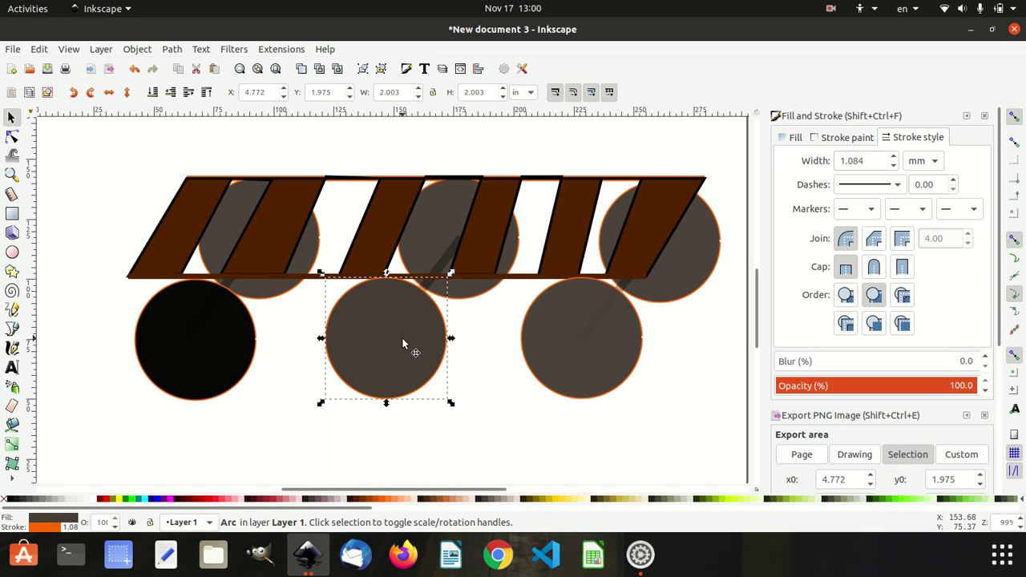
pyautogui.click(17, 500)
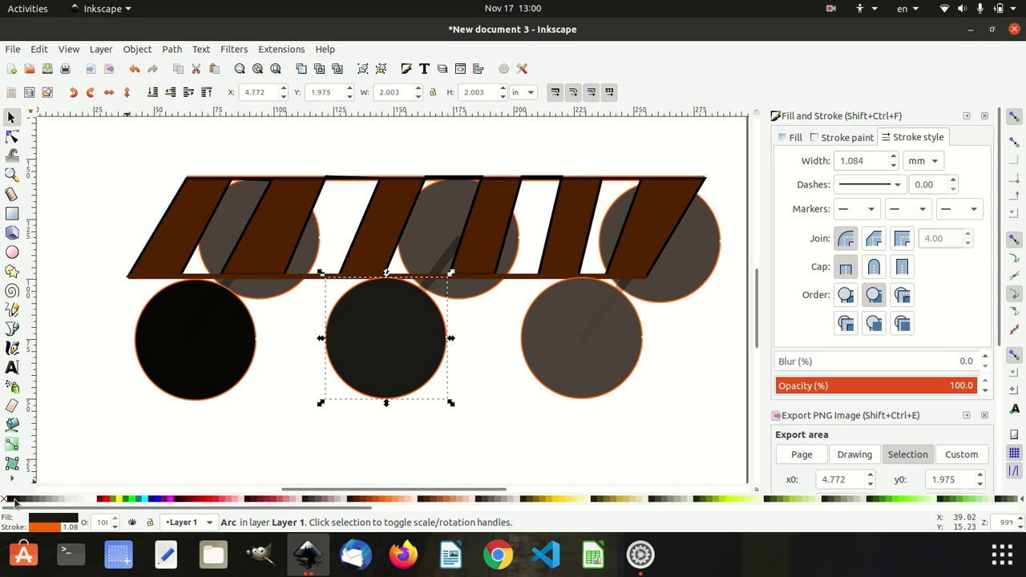
pyautogui.click(634, 355)
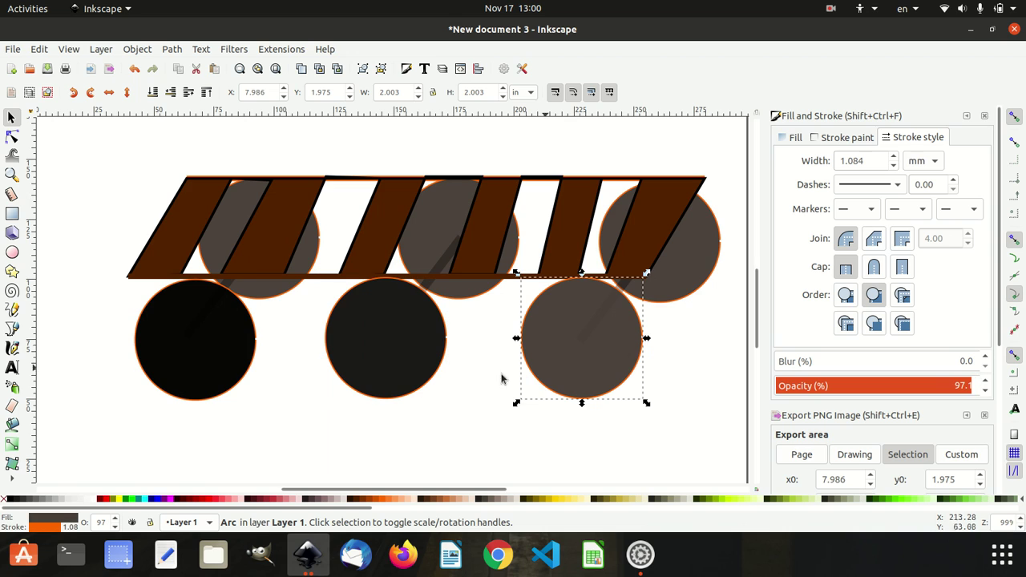
pyautogui.click(17, 501)
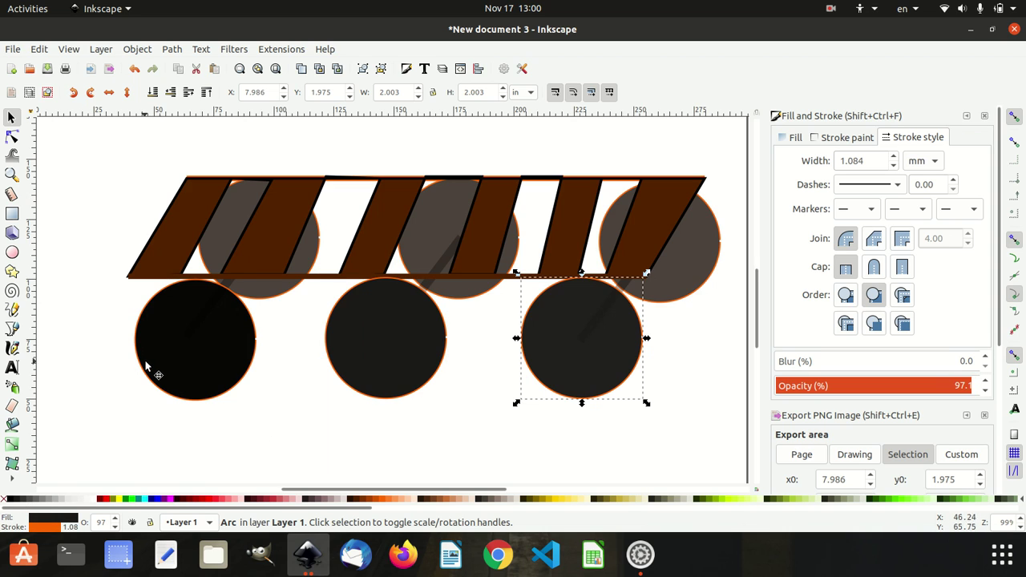
pyautogui.click(171, 349)
# Fill the three upper circles behind the band black
pyautogui.click(218, 235)
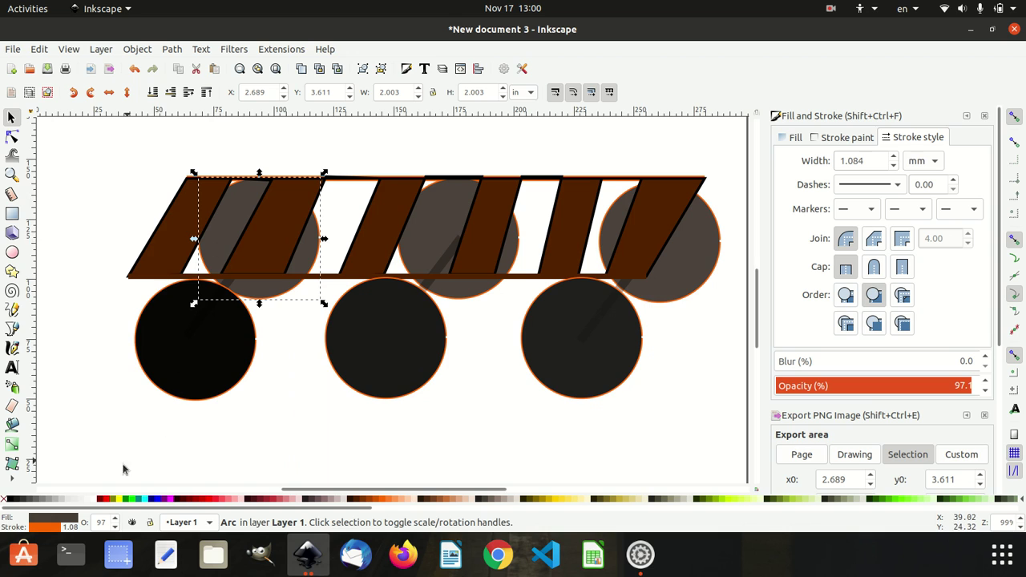
pyautogui.click(20, 500)
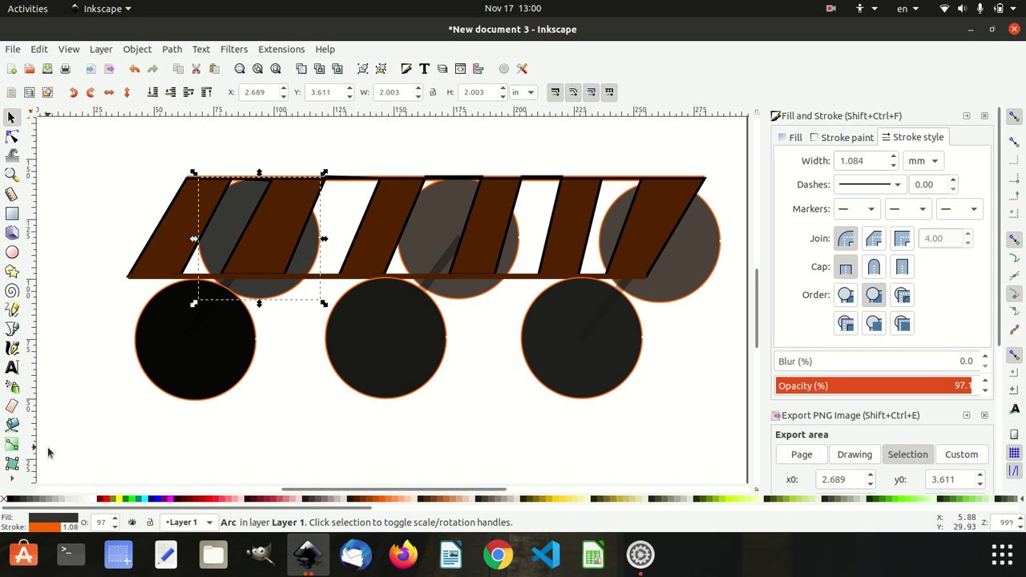
pyautogui.click(10, 501)
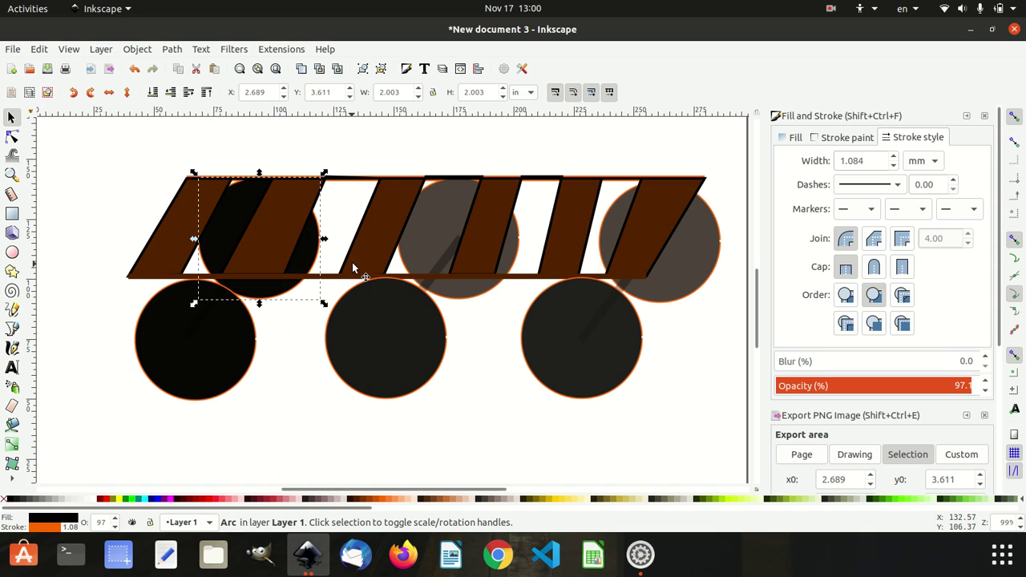
pyautogui.click(427, 241)
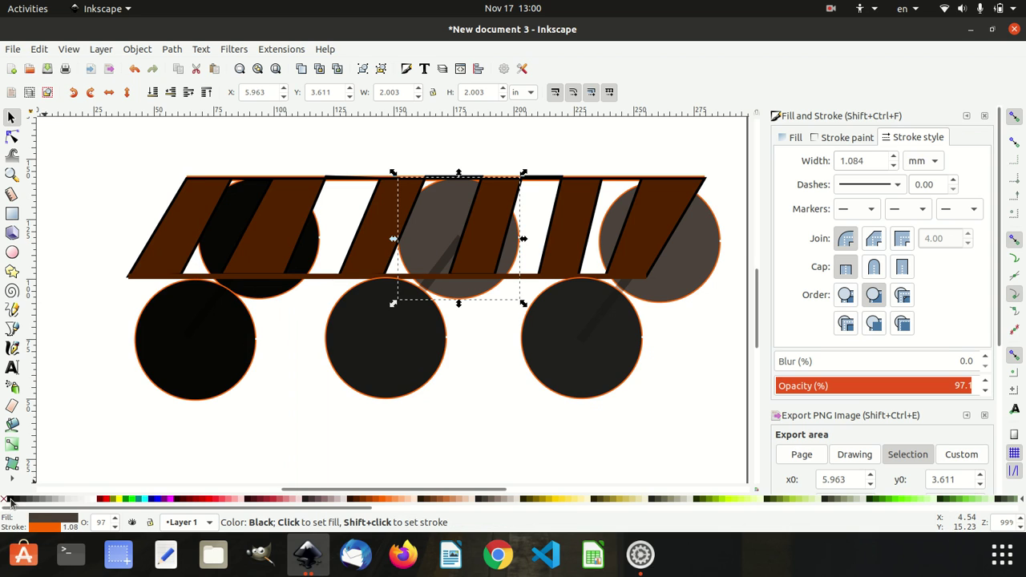
pyautogui.click(10, 502)
pyautogui.click(604, 230)
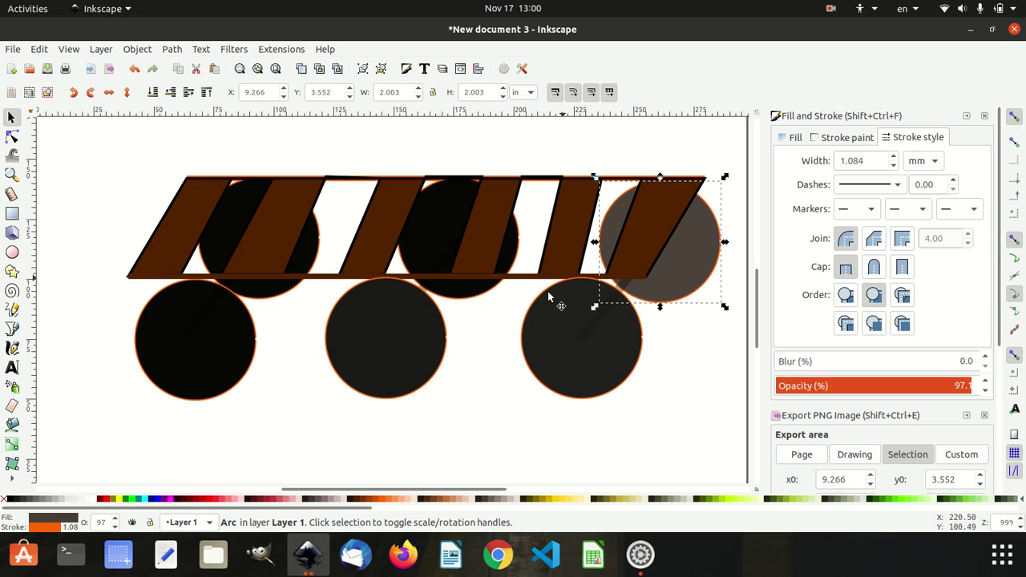
pyautogui.click(10, 502)
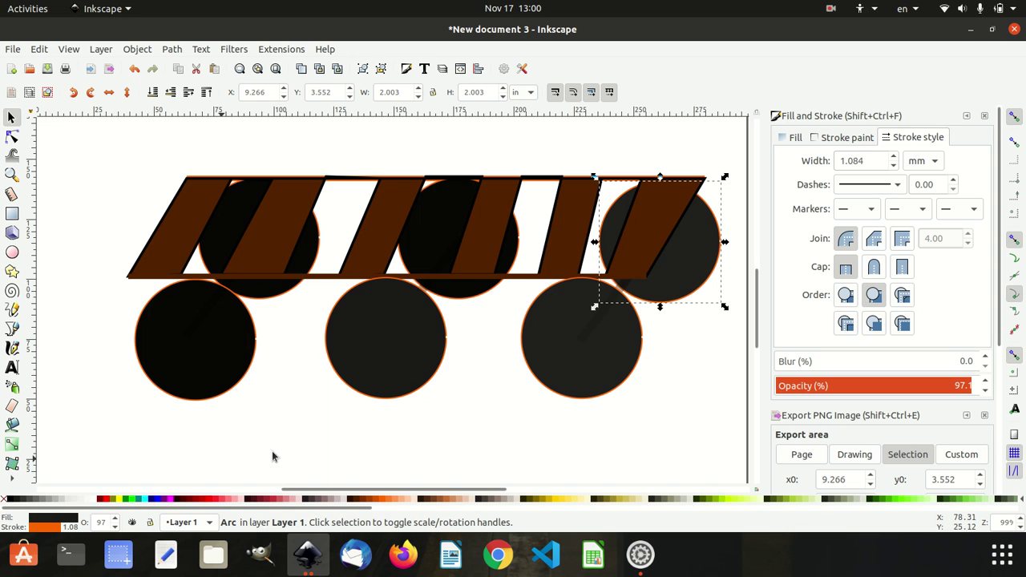
# Select the spoke line in the middle wheel
pyautogui.click(624, 294)
pyautogui.click(630, 290)
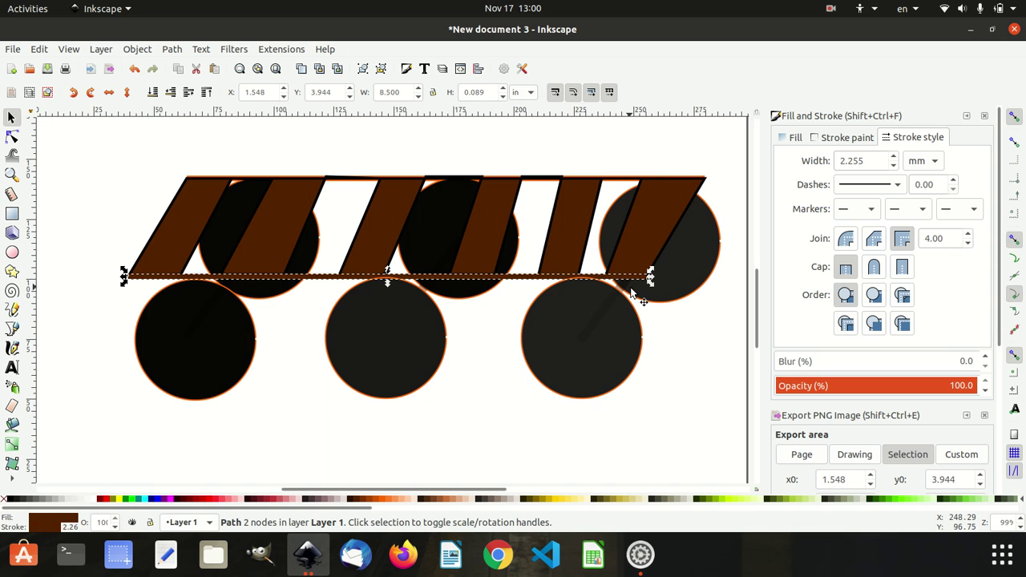
pyautogui.click(661, 308)
pyautogui.click(630, 291)
pyautogui.click(662, 305)
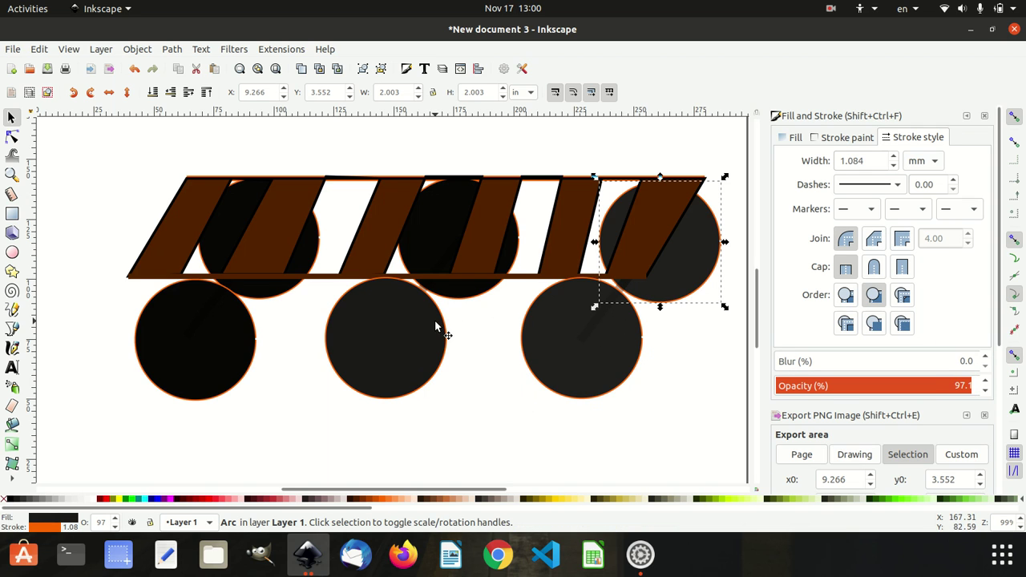
pyautogui.click(441, 269)
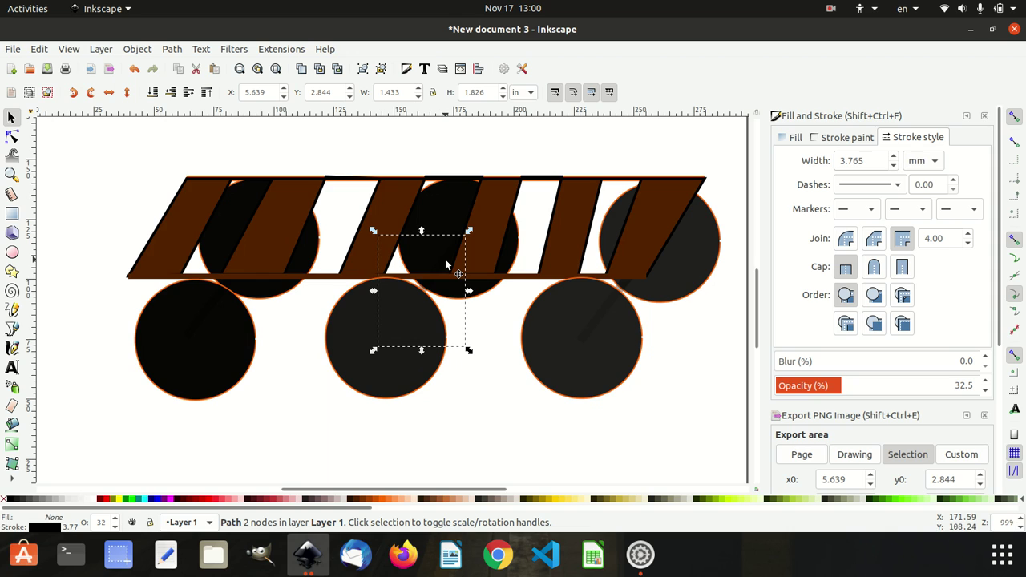
# Make the middle spoke fully opaque with a light grey stroke
pyautogui.click(315, 499)
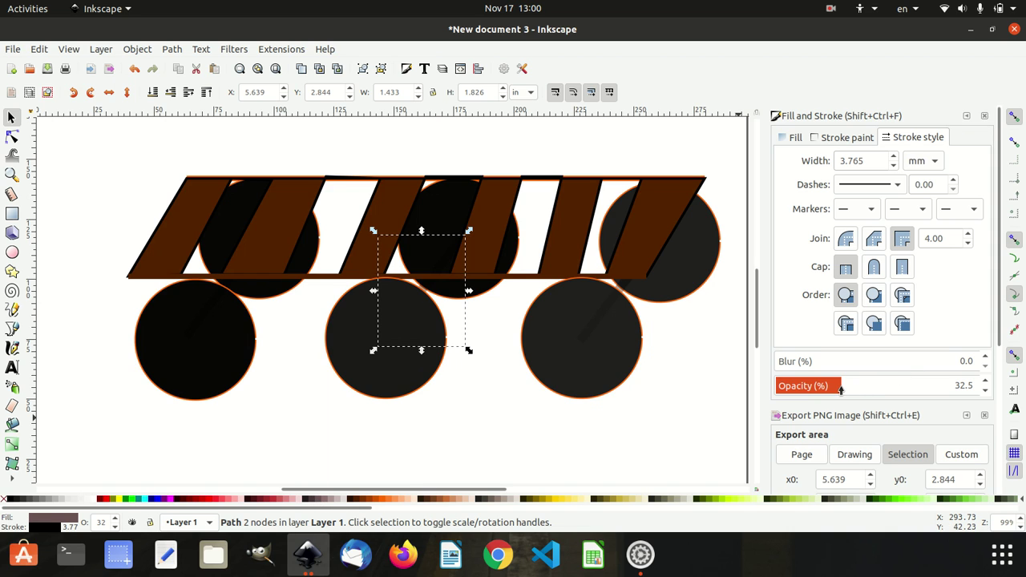
pyautogui.moveTo(840, 388); pyautogui.dragTo(978, 388)
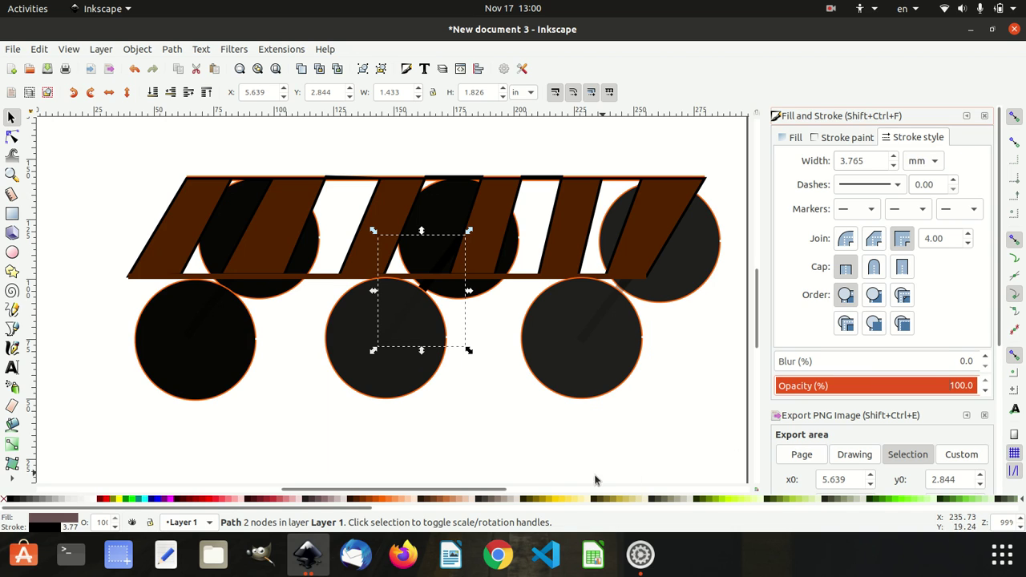
pyautogui.click(67, 504)
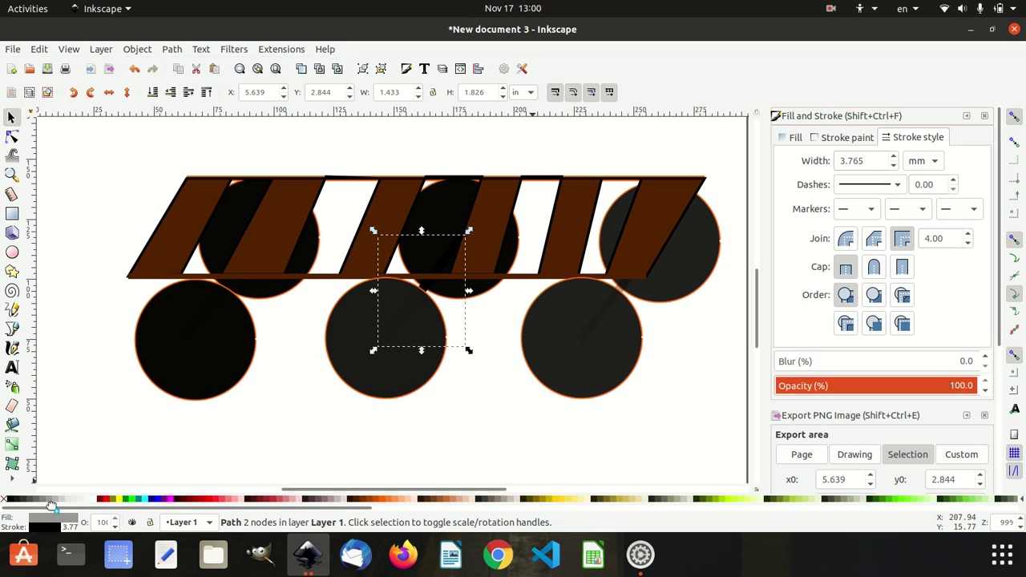
pyautogui.moveTo(52, 503); pyautogui.dragTo(48, 528)
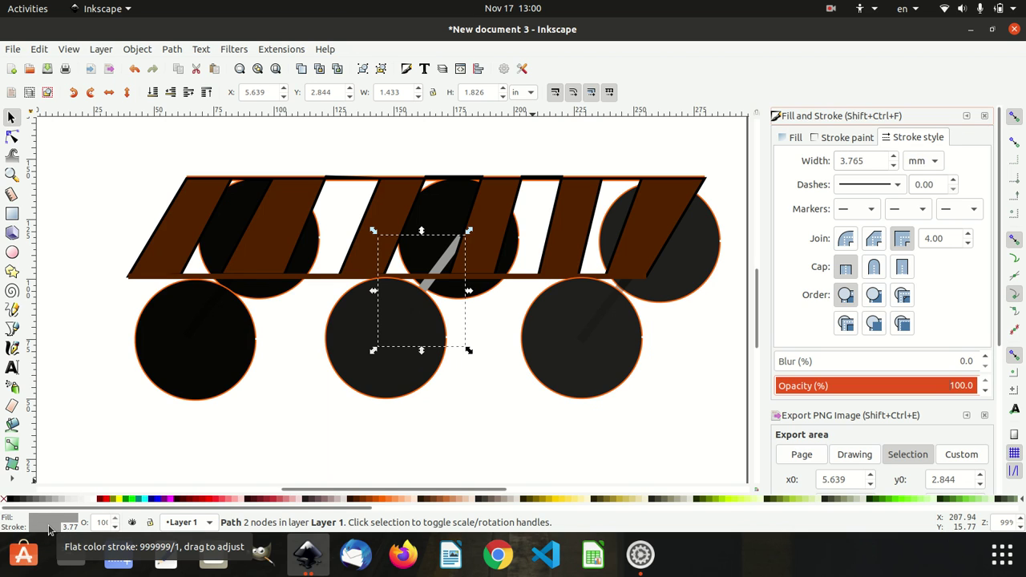
# Make the lower-right spoke fully opaque with a gold fill and gold outline
pyautogui.click(623, 295)
pyautogui.click(739, 331)
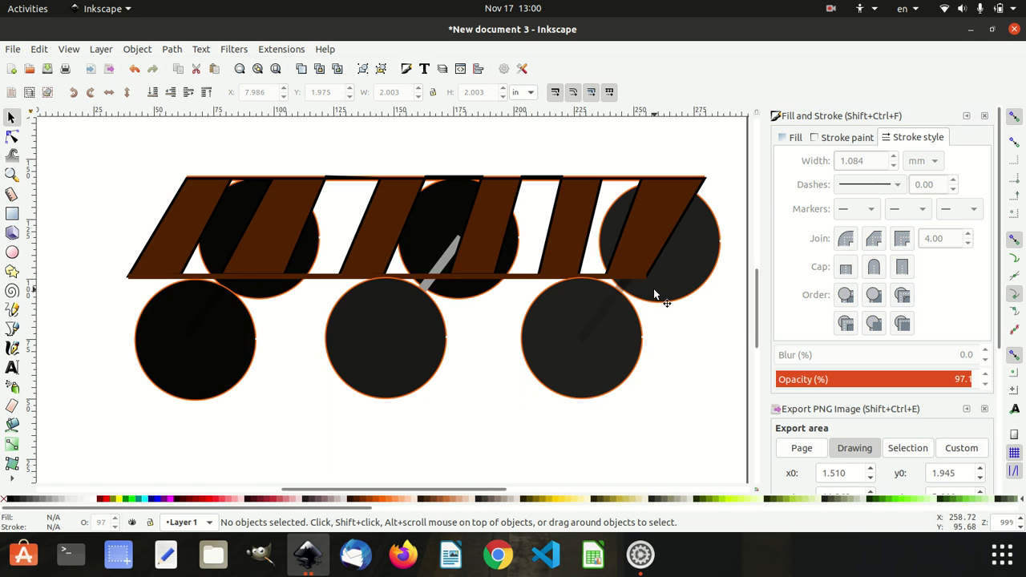
pyautogui.click(632, 283)
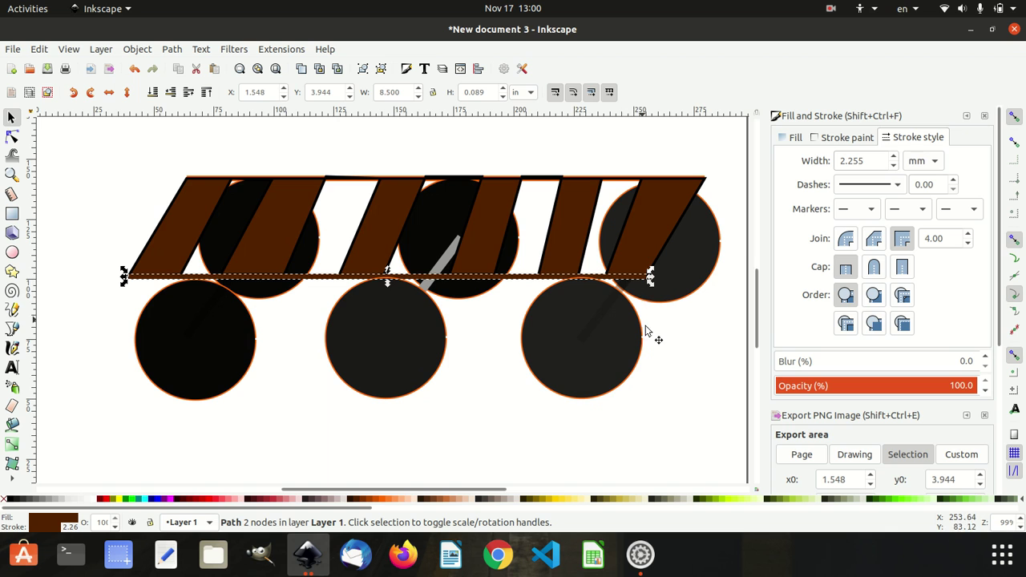
pyautogui.click(679, 361)
pyautogui.keyDown('ctrl'); pyautogui.scroll(1, 676, 366); pyautogui.keyUp('ctrl')
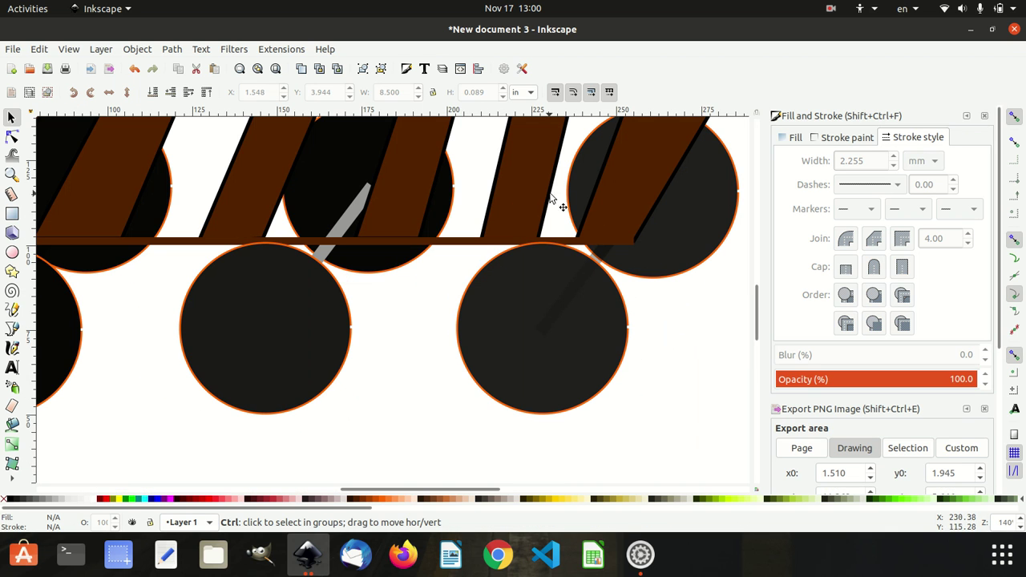
pyautogui.click(602, 256)
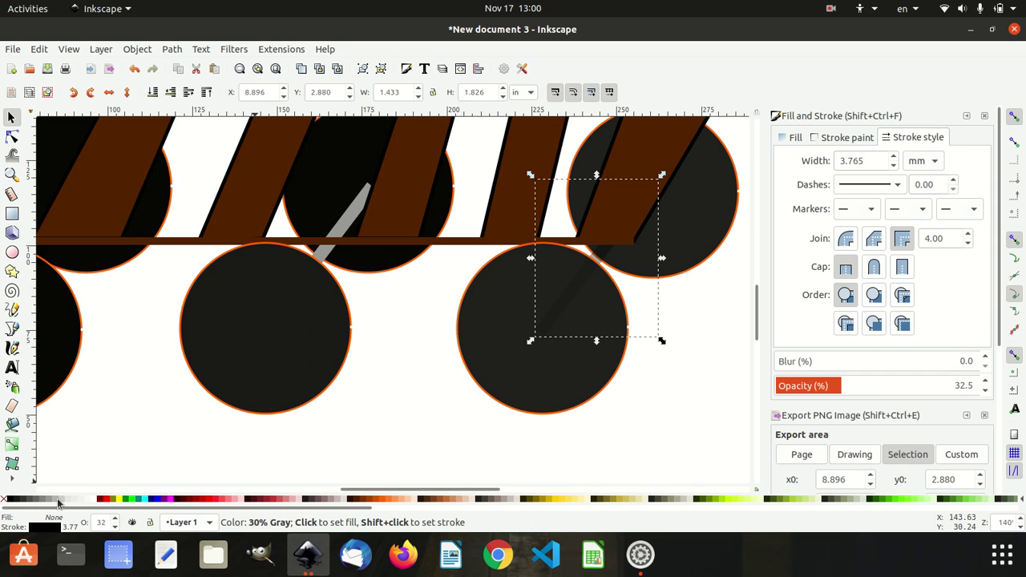
pyautogui.moveTo(58, 503); pyautogui.dragTo(49, 532)
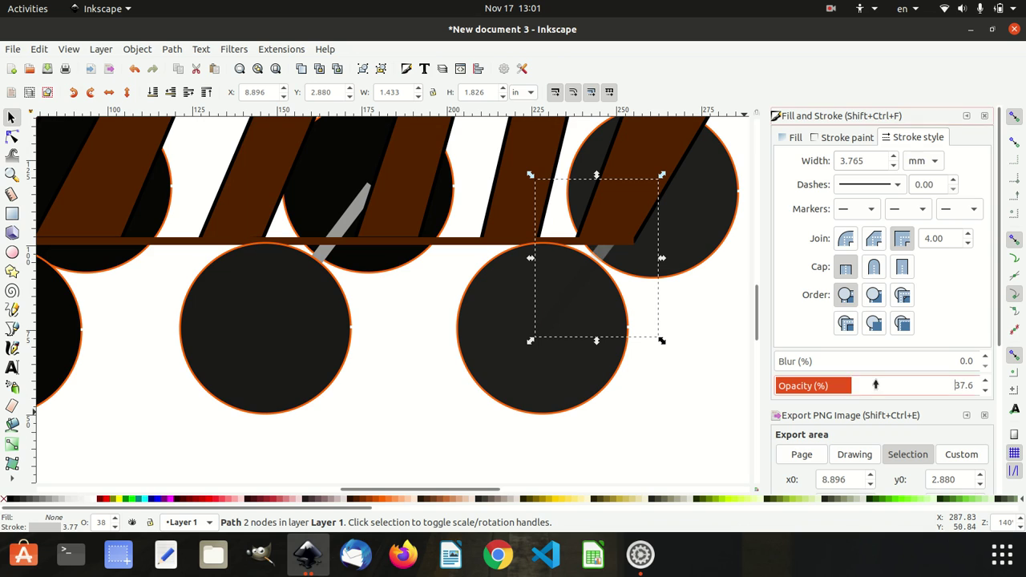
pyautogui.moveTo(842, 385); pyautogui.dragTo(979, 386)
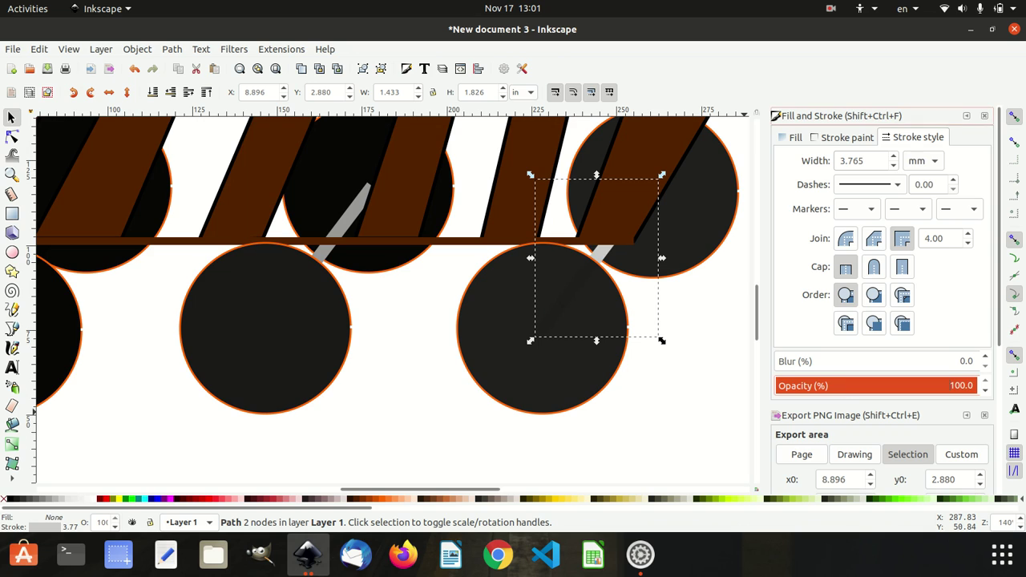
pyautogui.click(618, 502)
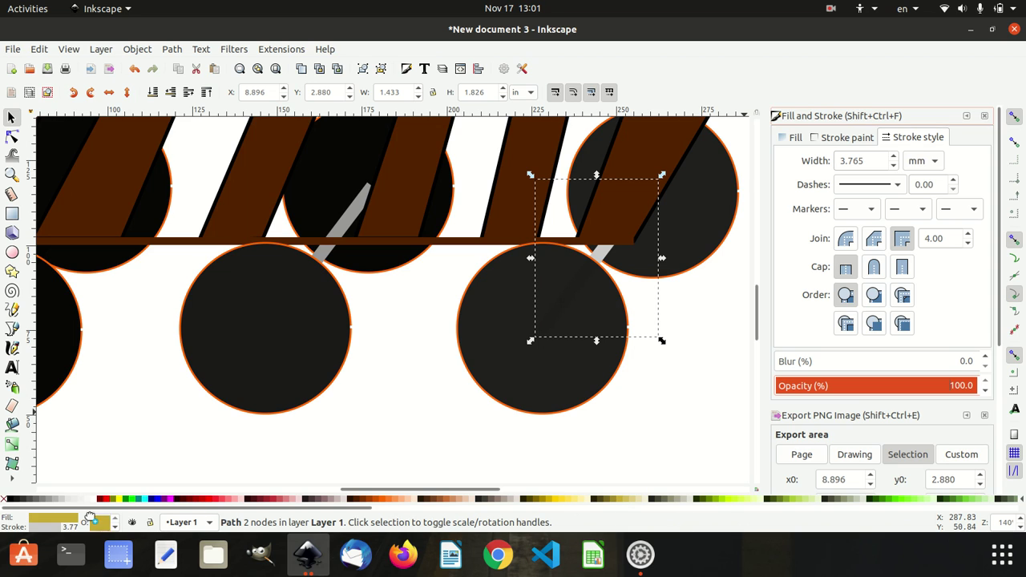
pyautogui.moveTo(61, 521); pyautogui.dragTo(56, 528)
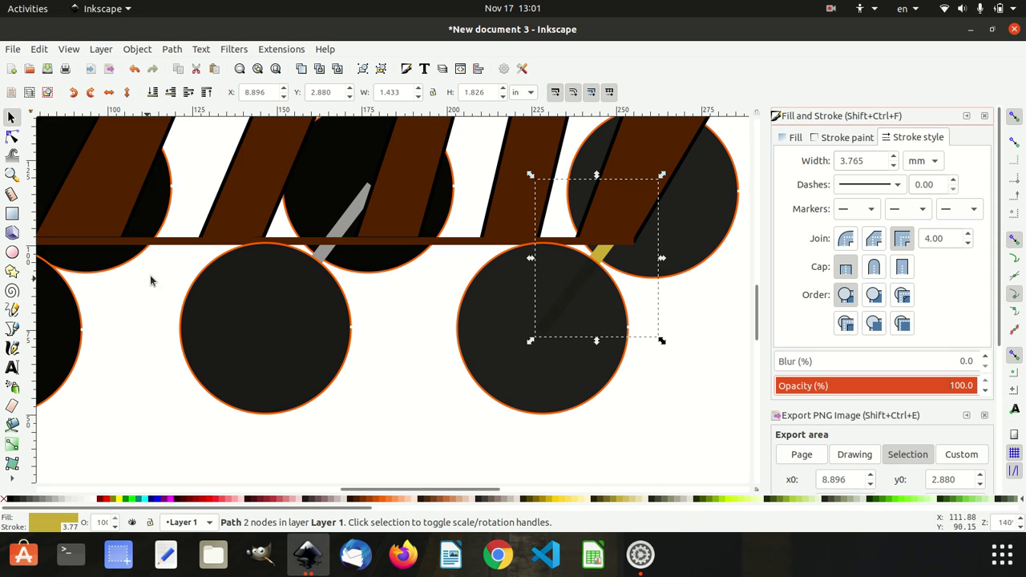
# Turn the middle spoke gold and make the lower-left wheel fully opaque
pyautogui.click(332, 253)
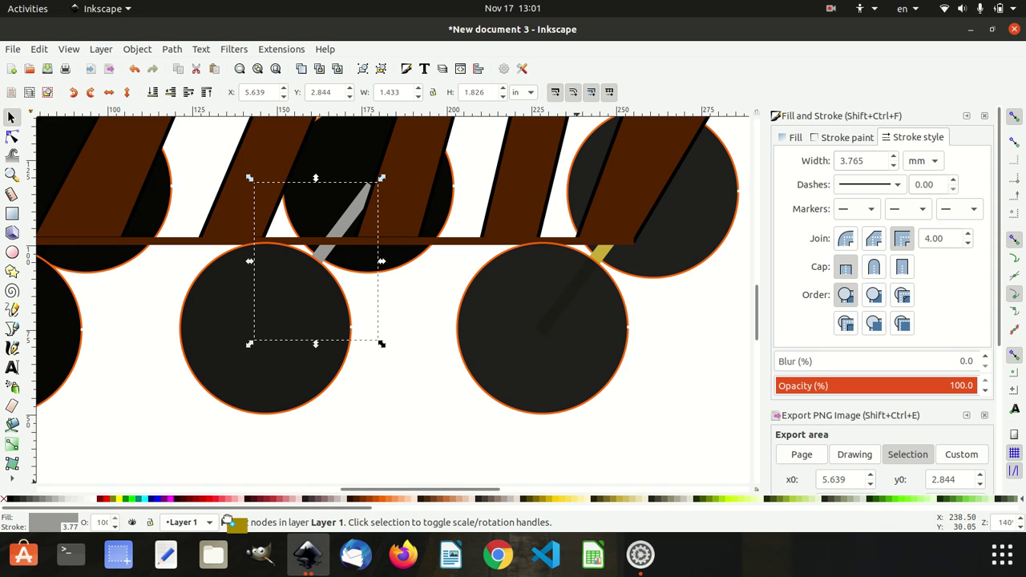
pyautogui.moveTo(549, 503); pyautogui.dragTo(56, 527)
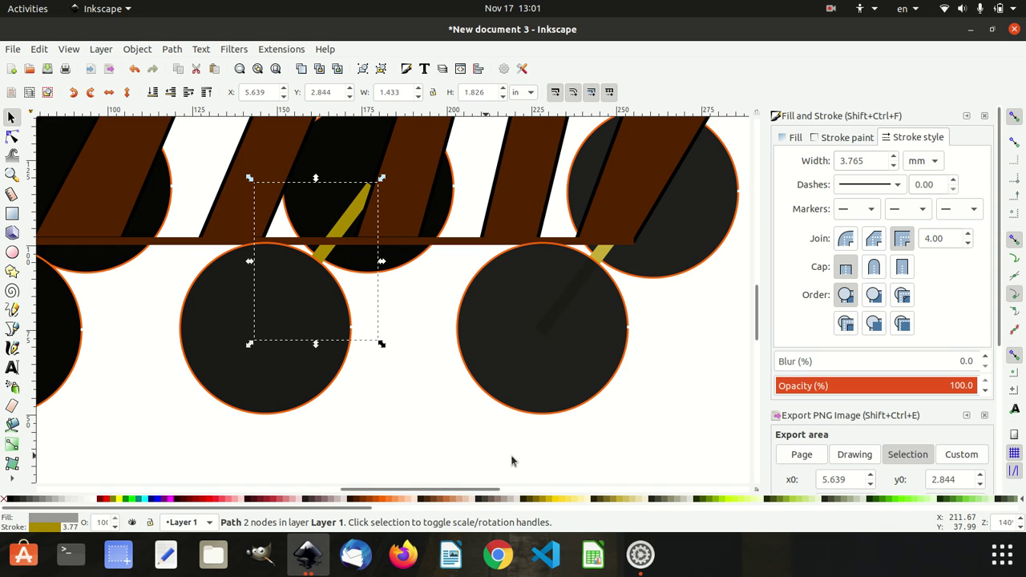
pyautogui.moveTo(418, 489); pyautogui.dragTo(320, 490)
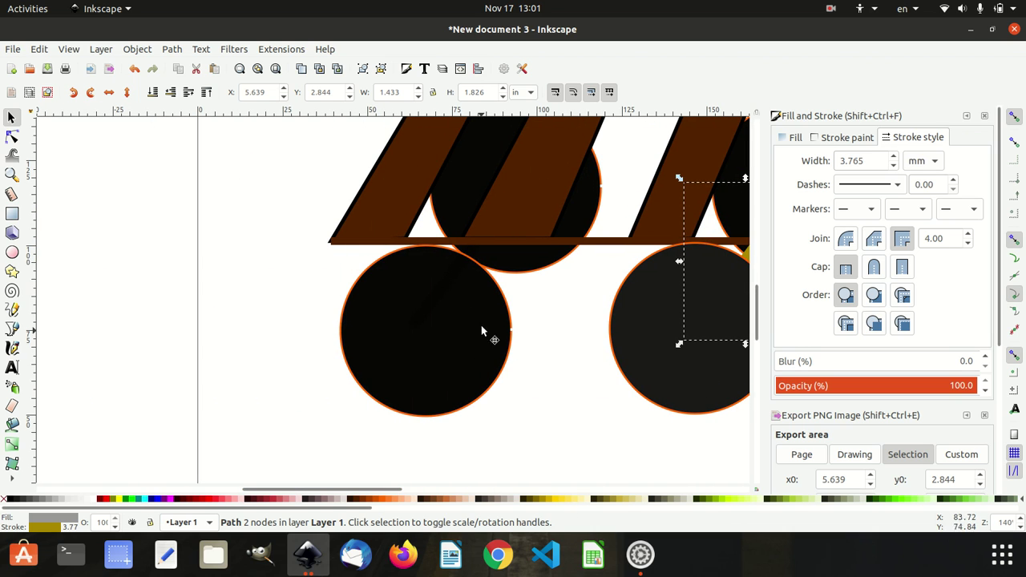
pyautogui.click(473, 258)
pyautogui.click(483, 263)
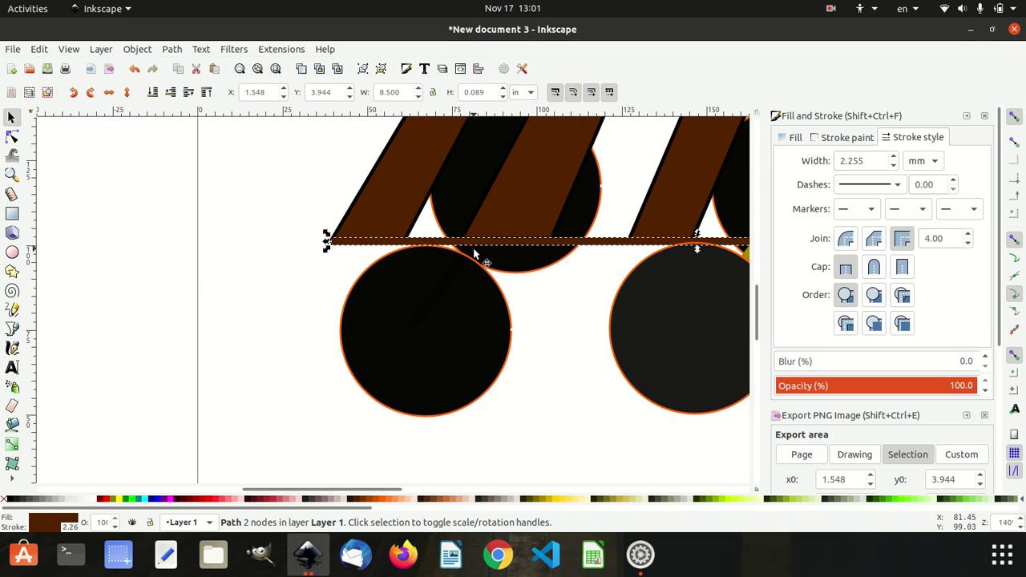
pyautogui.click(561, 311)
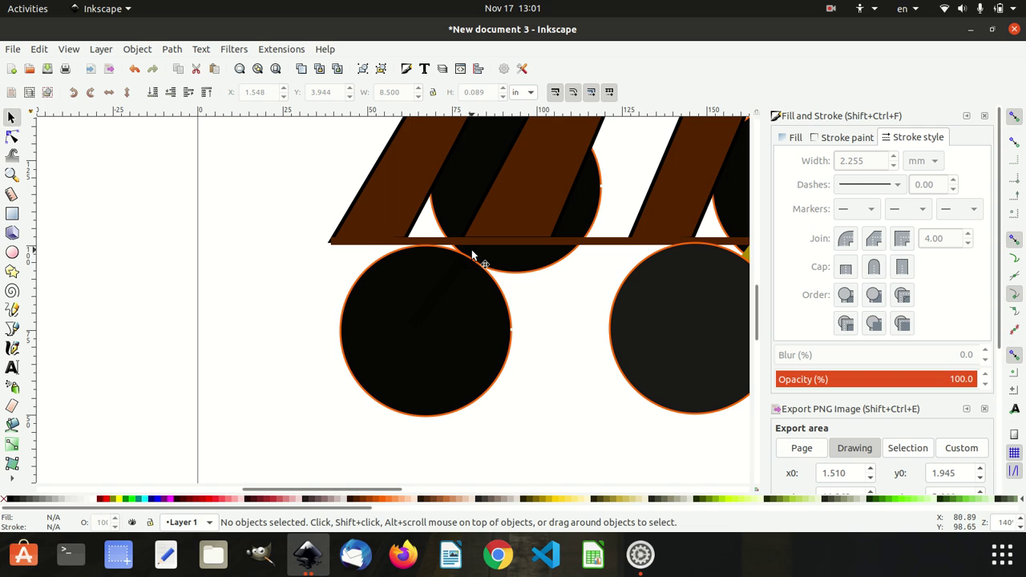
pyautogui.click(484, 265)
pyautogui.click(460, 355)
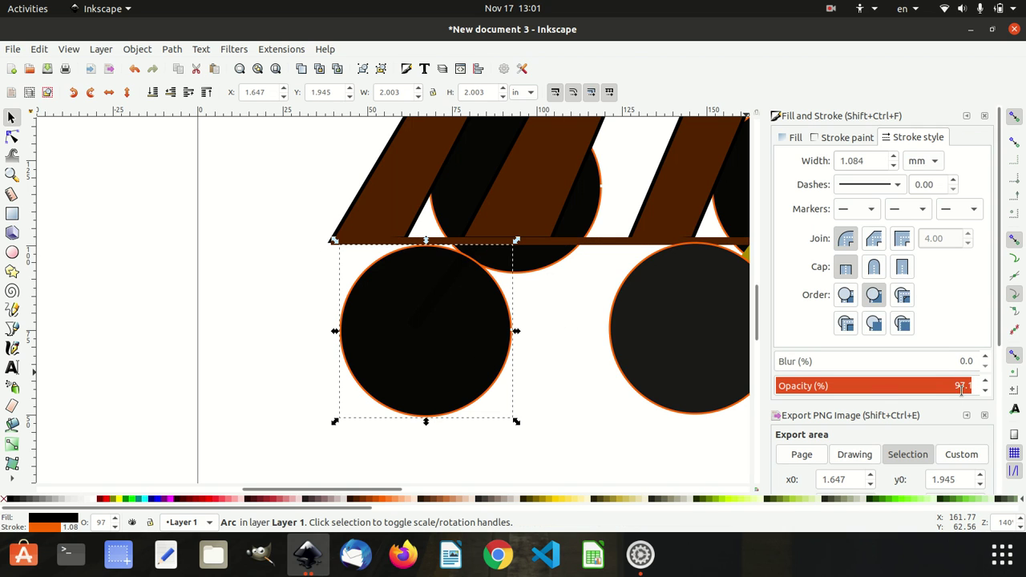
pyautogui.moveTo(957, 388); pyautogui.dragTo(977, 388)
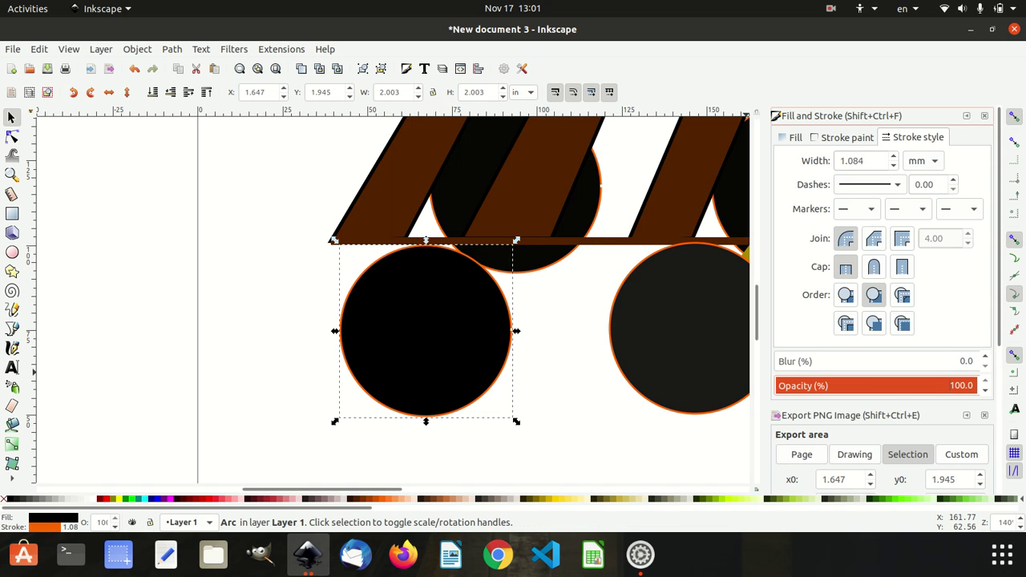
# Give the lower-left spoke an olive #AA8800 stroke at 100% opacity
pyautogui.click(476, 255)
pyautogui.scroll(-2, 562, 358)
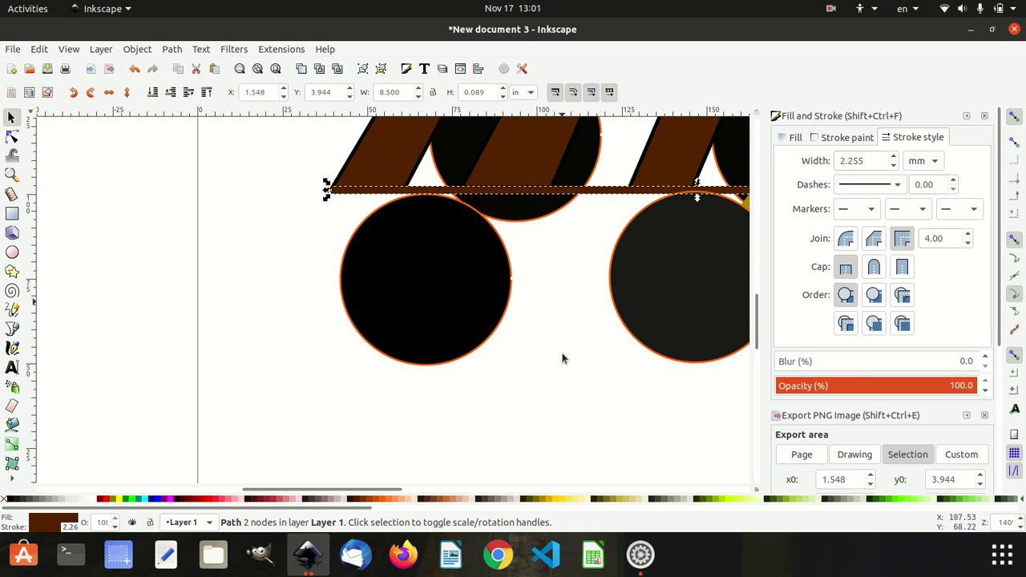
pyautogui.click(562, 358)
pyautogui.scroll(-2, 564, 355)
pyautogui.scroll(3, 465, 234)
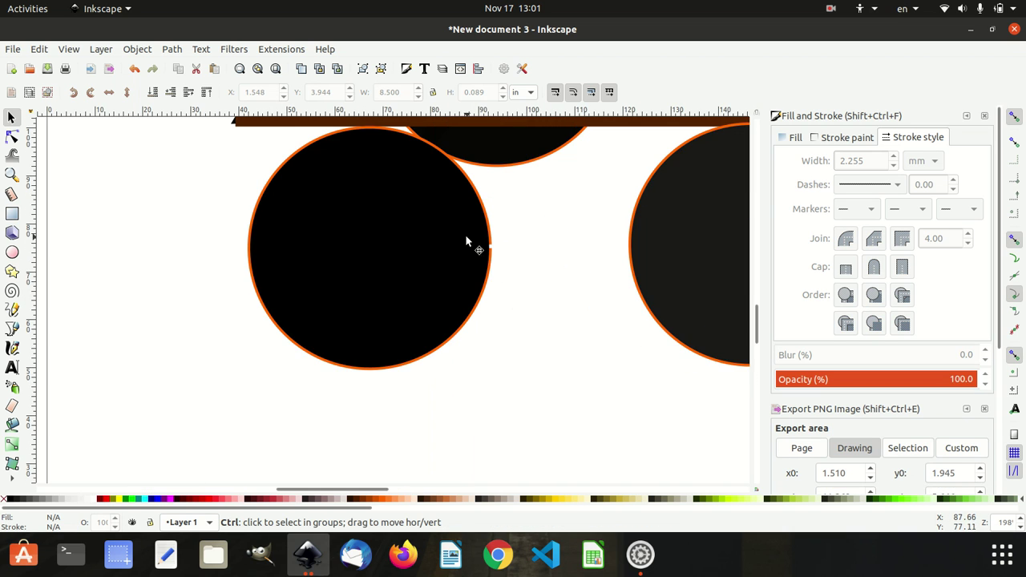
pyautogui.scroll(1, 416, 300)
pyautogui.scroll(2, 465, 281)
pyautogui.scroll(2, 464, 282)
pyautogui.scroll(3, 464, 281)
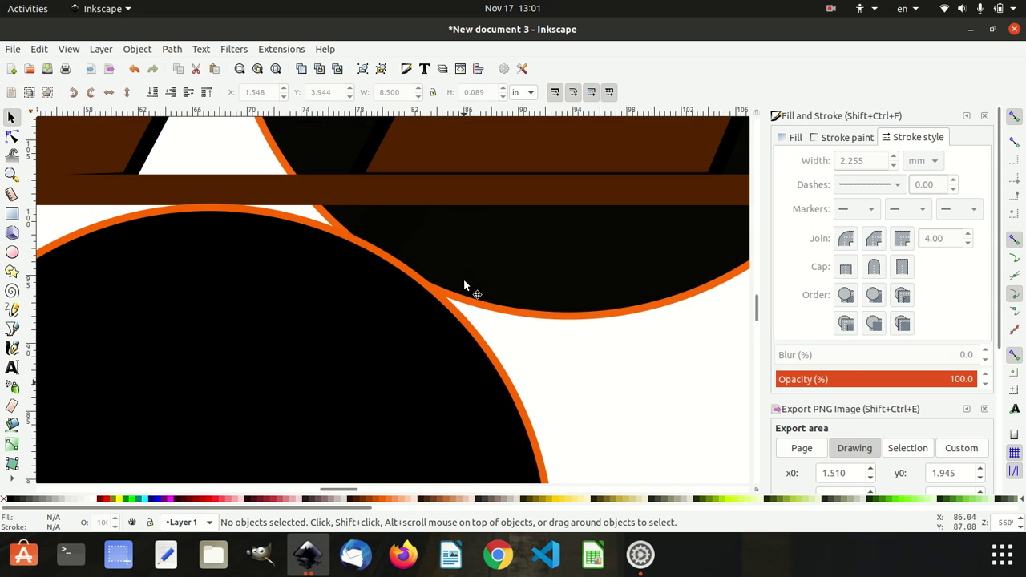
pyautogui.click(399, 228)
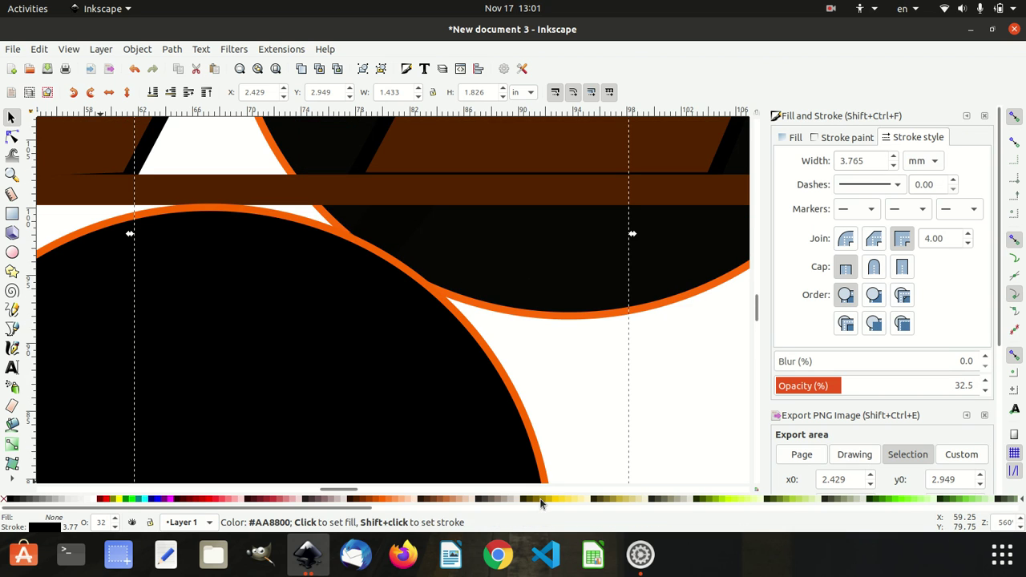
pyautogui.moveTo(43, 525); pyautogui.dragTo(44, 529)
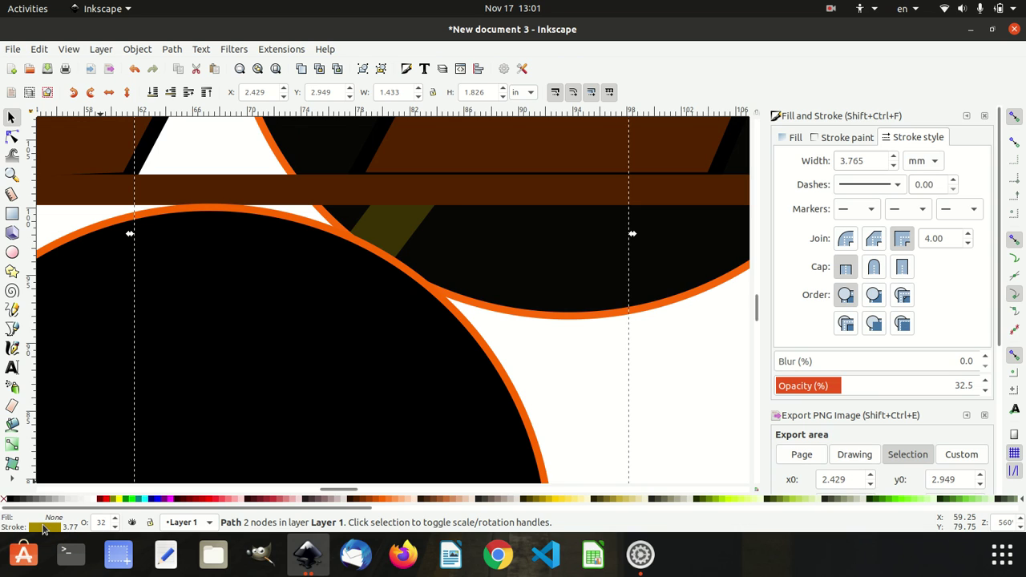
pyautogui.moveTo(861, 388); pyautogui.dragTo(981, 388)
pyautogui.keyDown('ctrl'); pyautogui.scroll(-2, 635, 415); pyautogui.keyUp('ctrl')
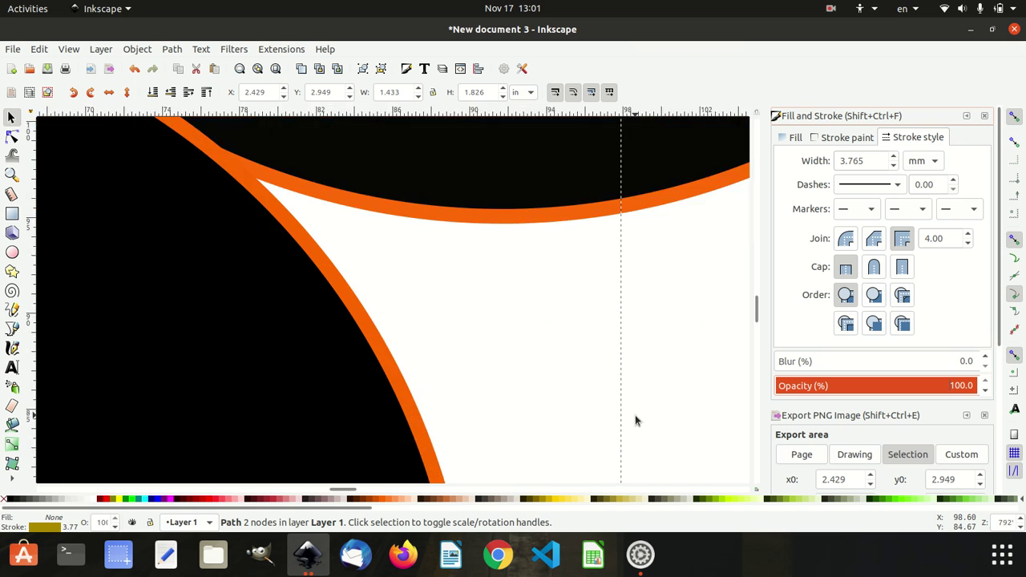
pyautogui.keyDown('ctrl'); pyautogui.scroll(-3, 634, 415); pyautogui.keyUp('ctrl')
pyautogui.keyDown('ctrl'); pyautogui.scroll(-2, 635, 415); pyautogui.keyUp('ctrl')
pyautogui.keyDown('ctrl'); pyautogui.scroll(-2, 635, 415); pyautogui.keyUp('ctrl')
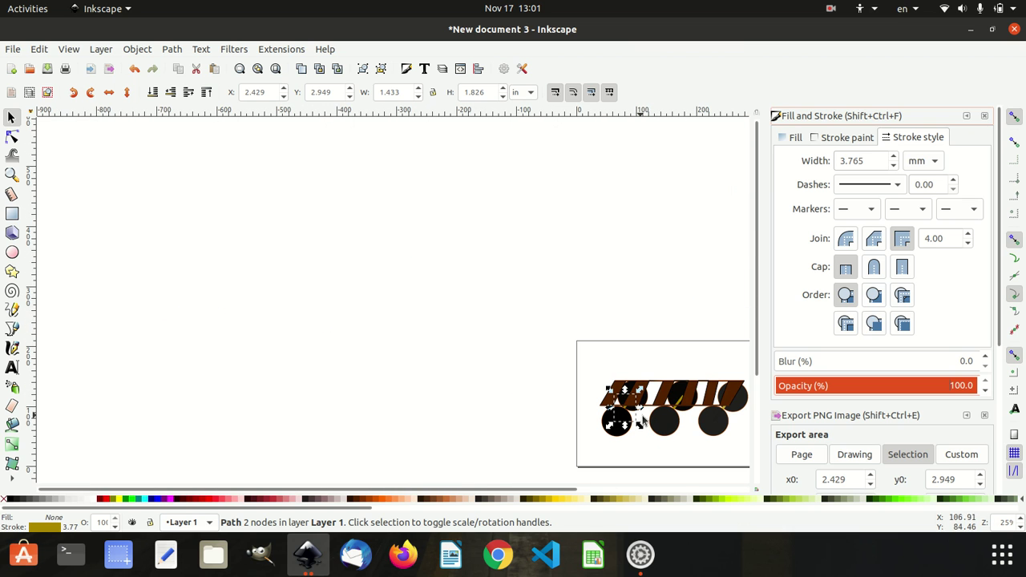
pyautogui.click(664, 421)
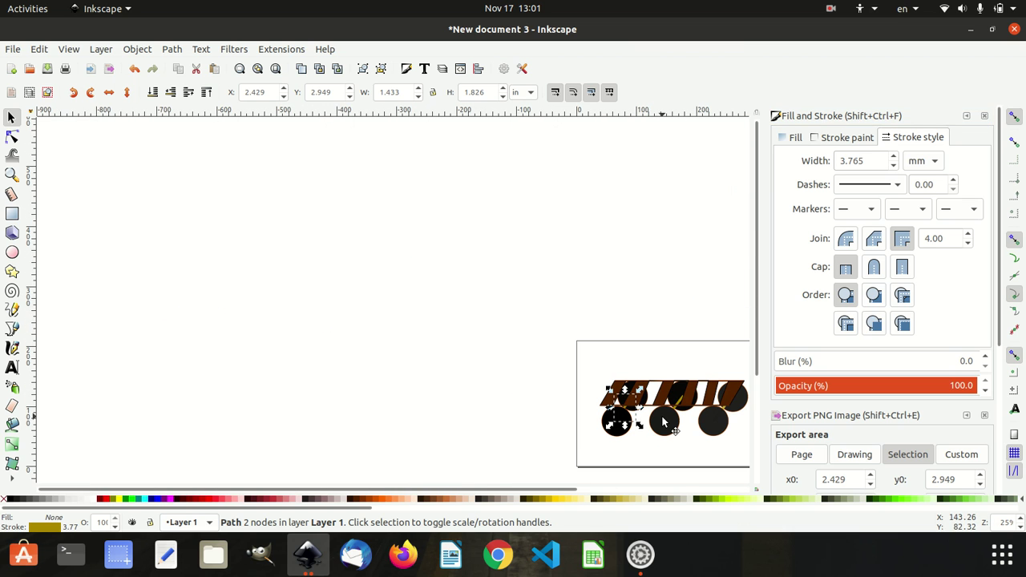
# Fill the middle, lower right and upper right circles solid black, then deselect
pyautogui.click(12, 503)
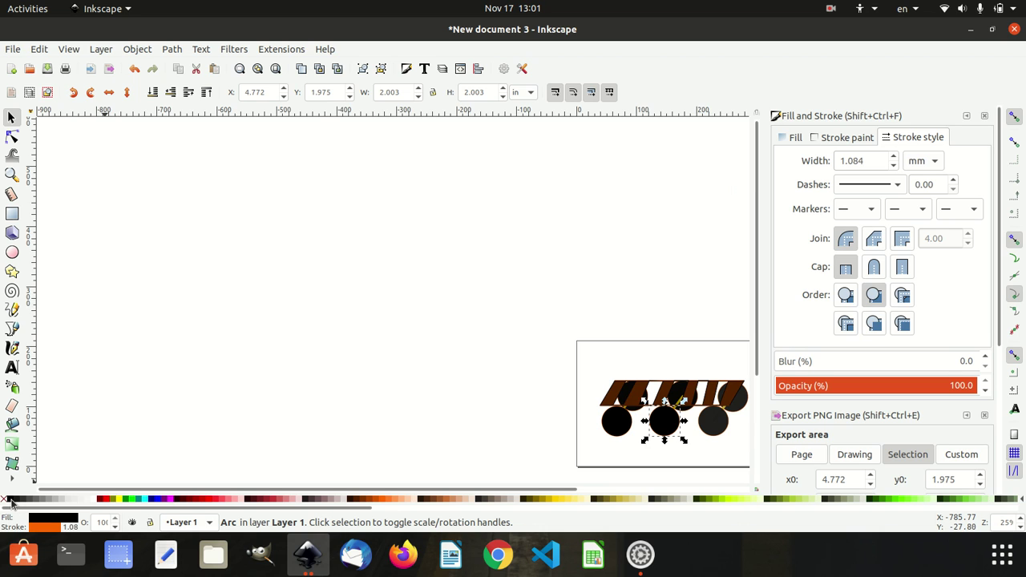
pyautogui.click(716, 423)
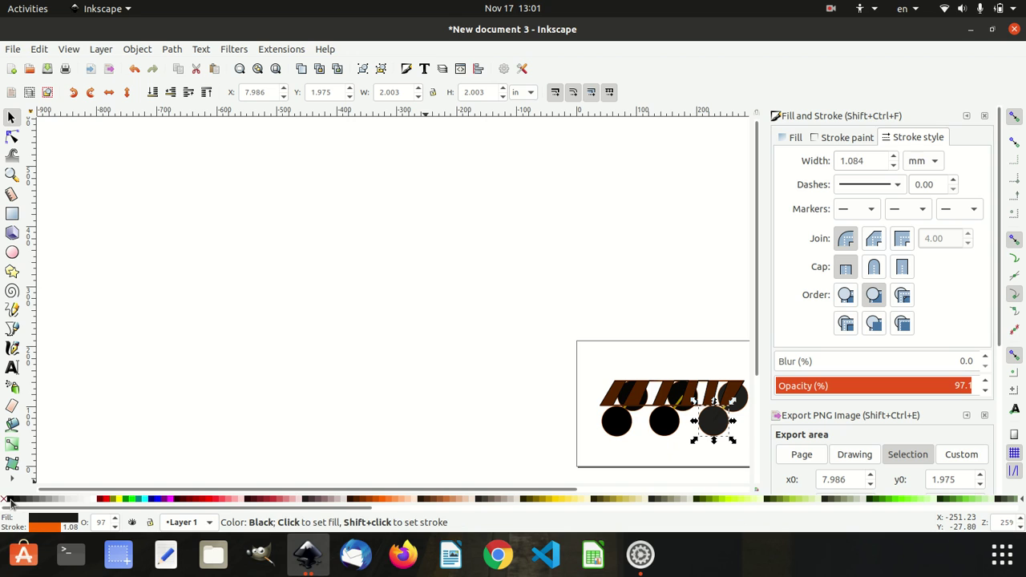
pyautogui.click(11, 503)
pyautogui.click(728, 397)
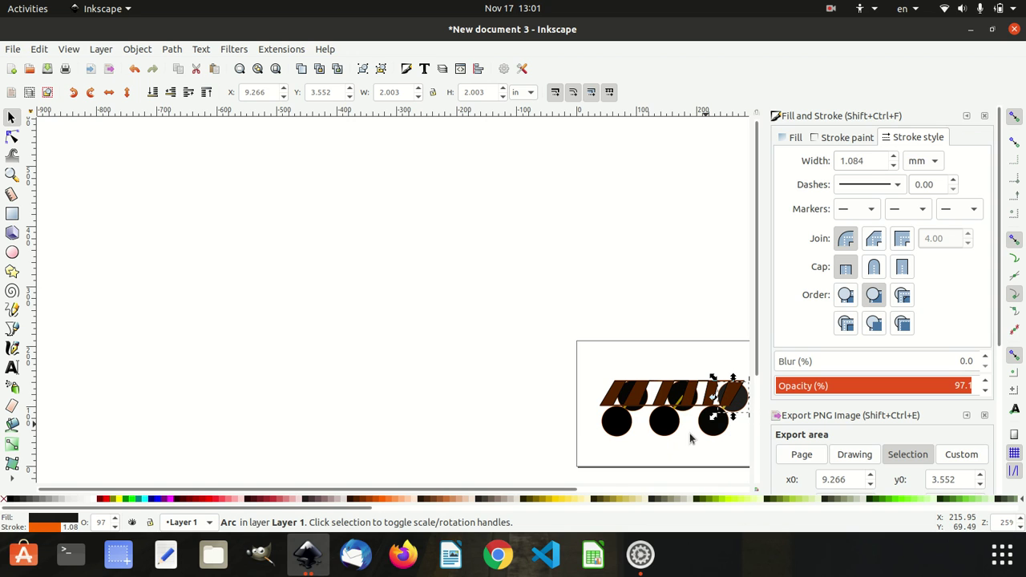
pyautogui.click(10, 502)
pyautogui.click(119, 419)
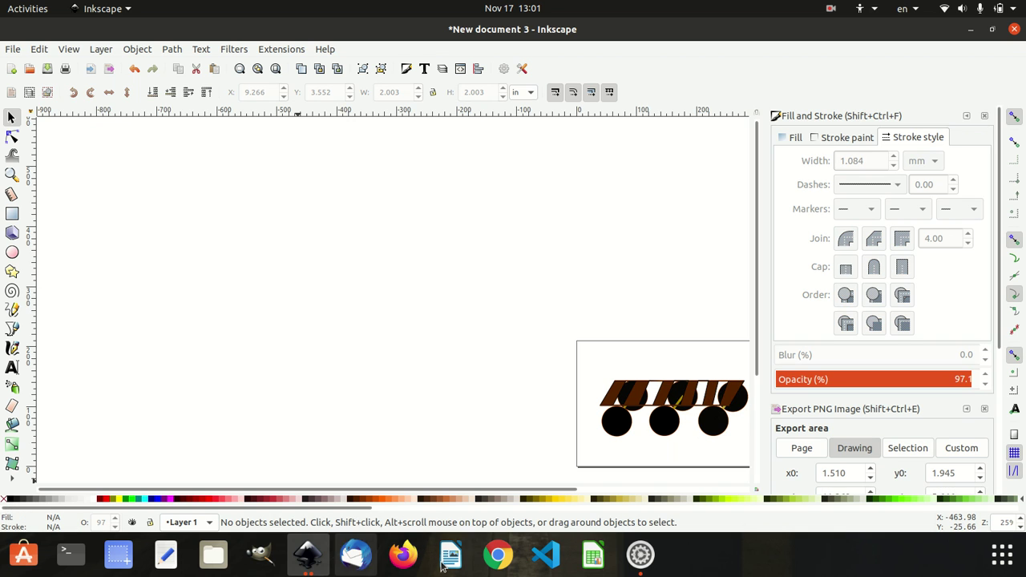
# Scroll the palette and zoom the view to review the whole drawing
pyautogui.moveTo(493, 490); pyautogui.dragTo(666, 492)
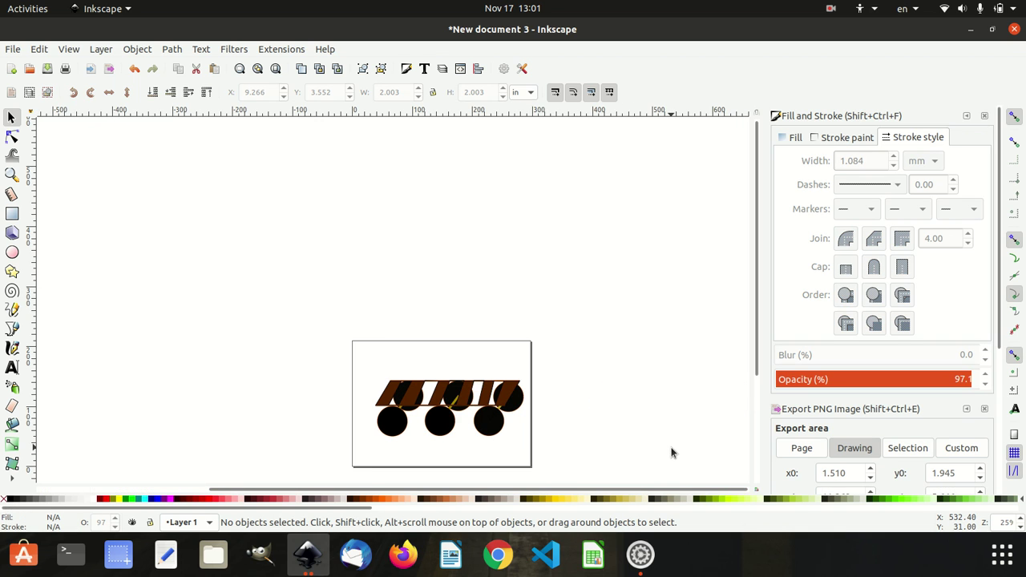
pyautogui.keyDown('ctrl'); pyautogui.scroll(-2, 670, 452); pyautogui.keyUp('ctrl')
pyautogui.keyDown('ctrl'); pyautogui.scroll(2, 669, 452); pyautogui.keyUp('ctrl')
pyautogui.keyDown('ctrl'); pyautogui.scroll(3, 657, 453); pyautogui.keyUp('ctrl')
pyautogui.keyDown('ctrl'); pyautogui.scroll(-1, 408, 405); pyautogui.keyUp('ctrl')
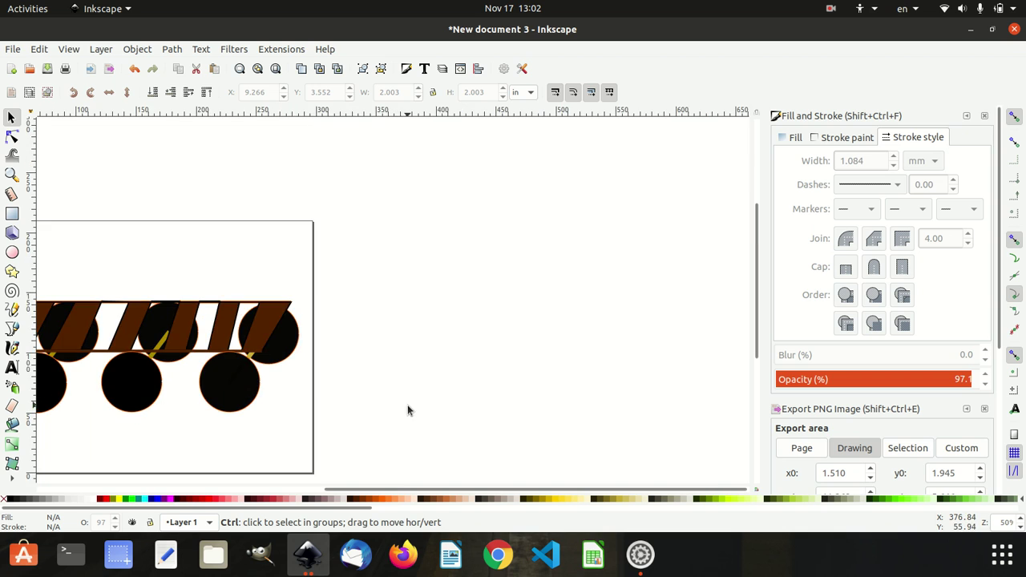
pyautogui.keyDown('ctrl'); pyautogui.scroll(-2, 408, 405); pyautogui.keyUp('ctrl')
pyautogui.moveTo(396, 493); pyautogui.dragTo(323, 494)
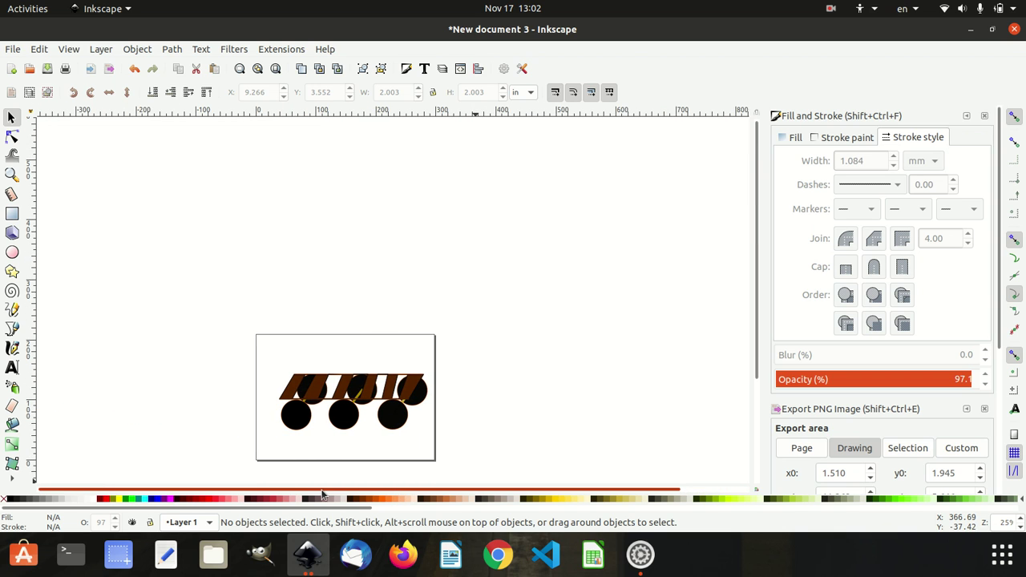
pyautogui.scroll(-3, 337, 419)
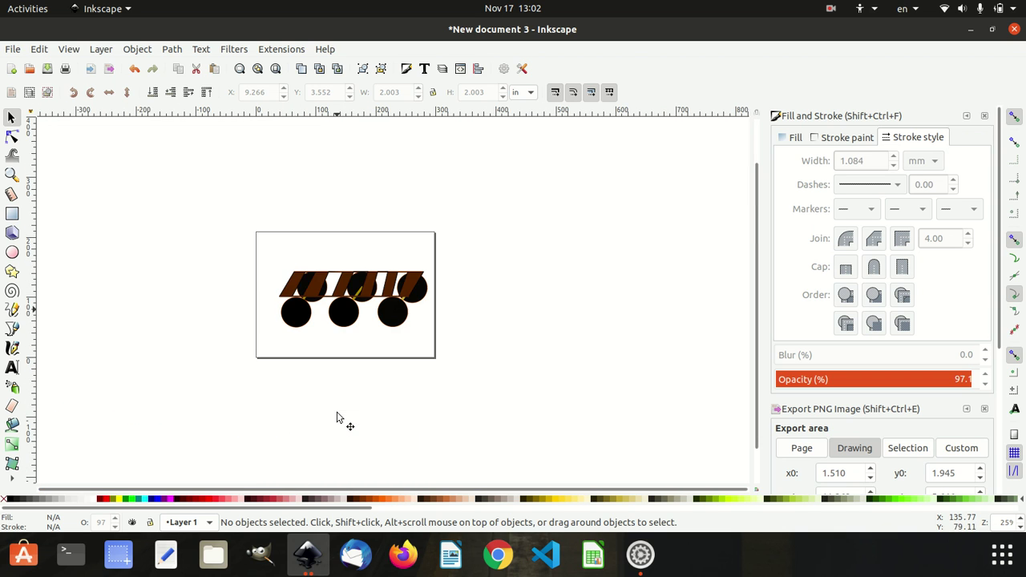
pyautogui.keyDown('ctrl'); pyautogui.scroll(1, 338, 416); pyautogui.keyUp('ctrl')
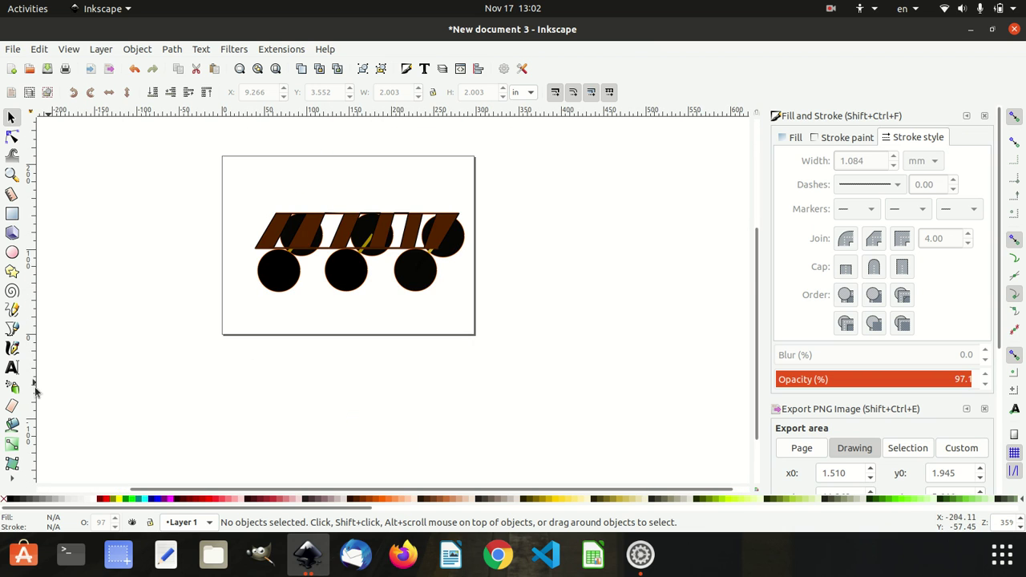
# Draw a black rectangle from the page's top-left corner, then return to the Selector
pyautogui.click(11, 223)
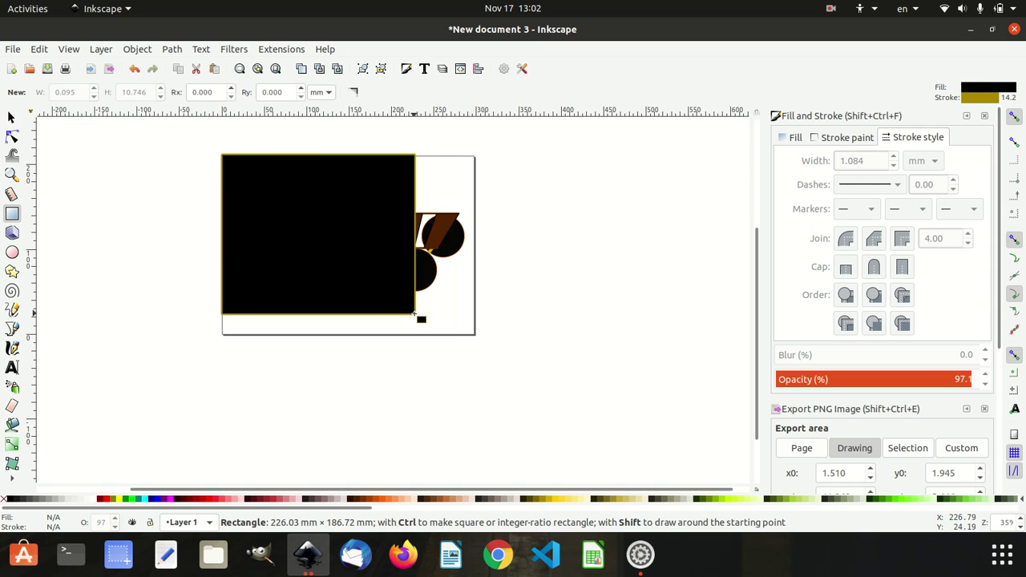
pyautogui.moveTo(224, 157); pyautogui.dragTo(278, 234)
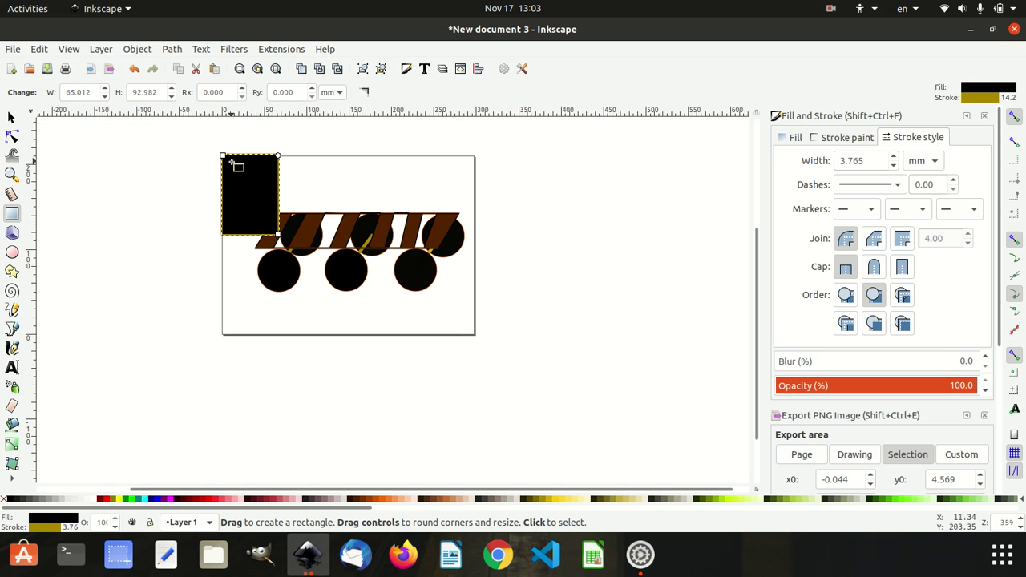
pyautogui.click(12, 117)
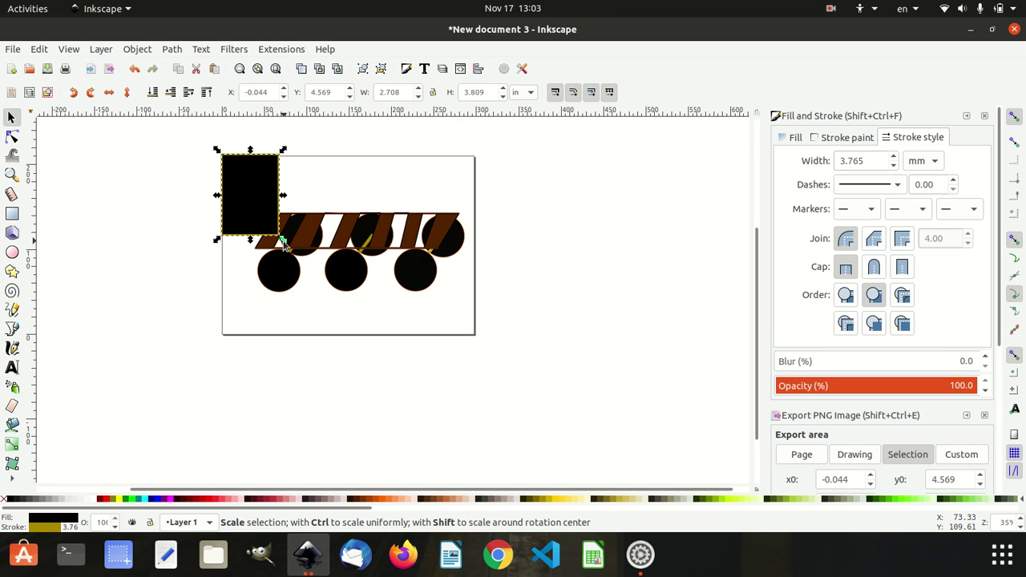
# Stretch the rectangle to 11.696 × 8.482 in over the page and outline it black
pyautogui.moveTo(283, 239); pyautogui.dragTo(476, 338)
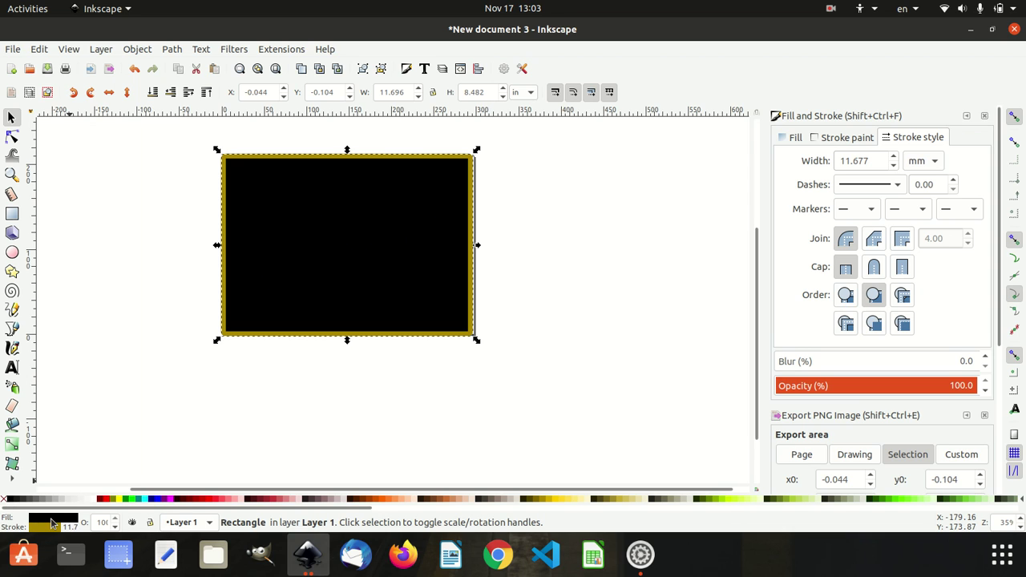
pyautogui.moveTo(52, 522)
pyautogui.mouseDown()
pyautogui.moveTo(36, 549)
pyautogui.moveTo(44, 526)
pyautogui.mouseUp()
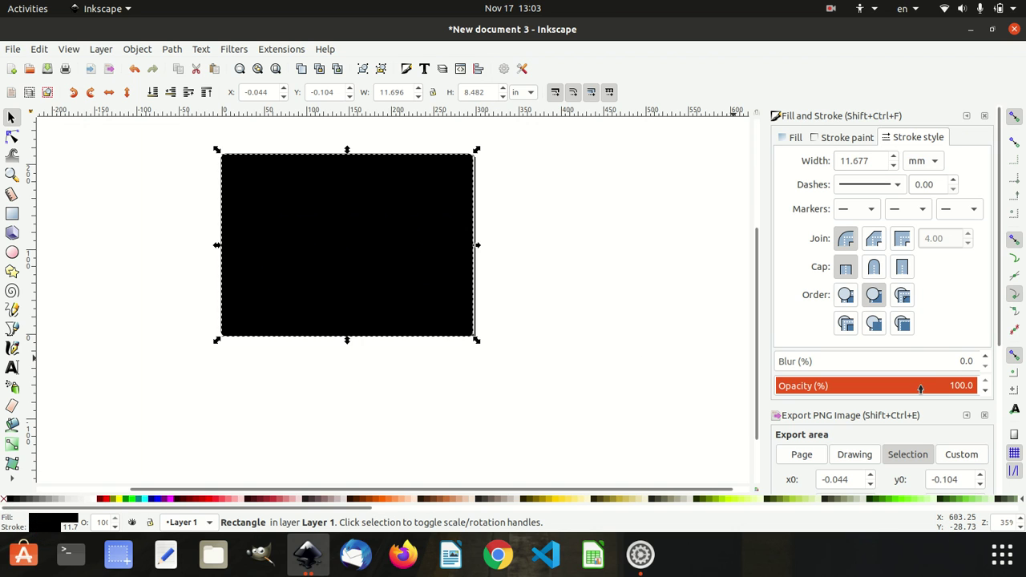
# Give the rectangle about 70% opacity and a yellow-green fill, then deselect
pyautogui.moveTo(937, 387); pyautogui.dragTo(889, 390)
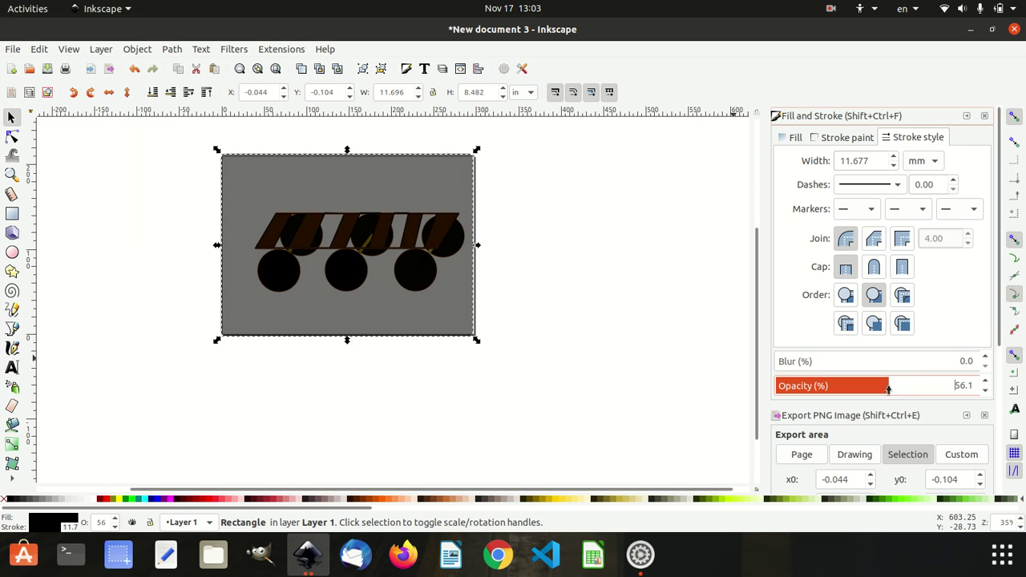
pyautogui.click(902, 502)
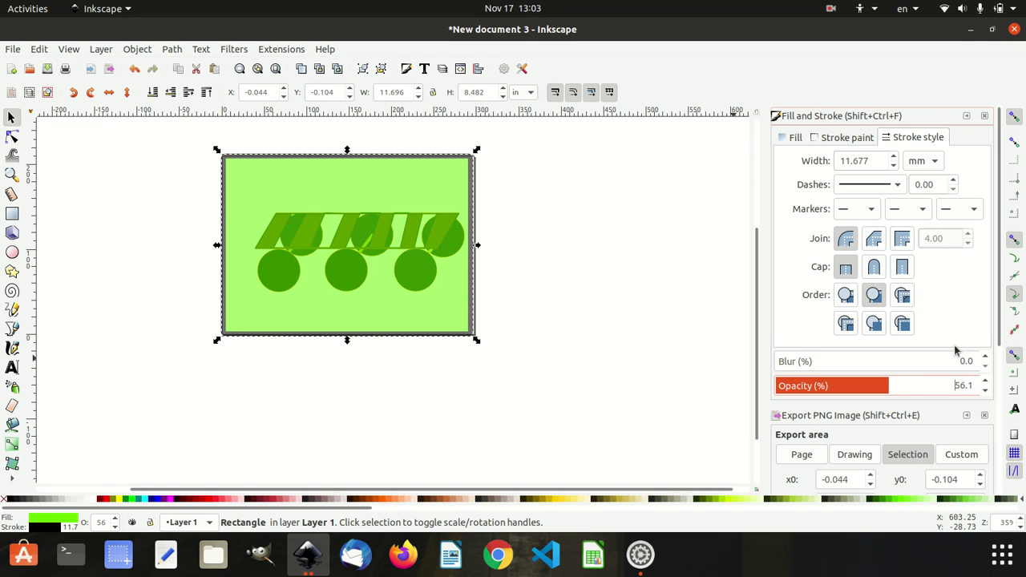
pyautogui.moveTo(890, 389)
pyautogui.mouseDown()
pyautogui.moveTo(945, 389)
pyautogui.moveTo(786, 389)
pyautogui.moveTo(954, 394)
pyautogui.moveTo(883, 388)
pyautogui.moveTo(939, 399)
pyautogui.moveTo(872, 406)
pyautogui.moveTo(916, 407)
pyautogui.mouseUp()
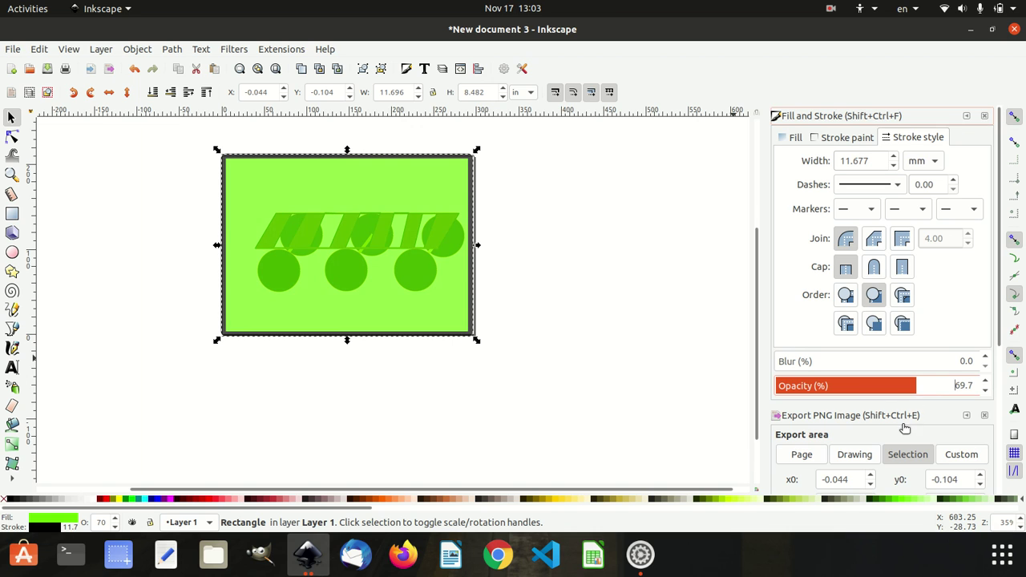
pyautogui.click(730, 500)
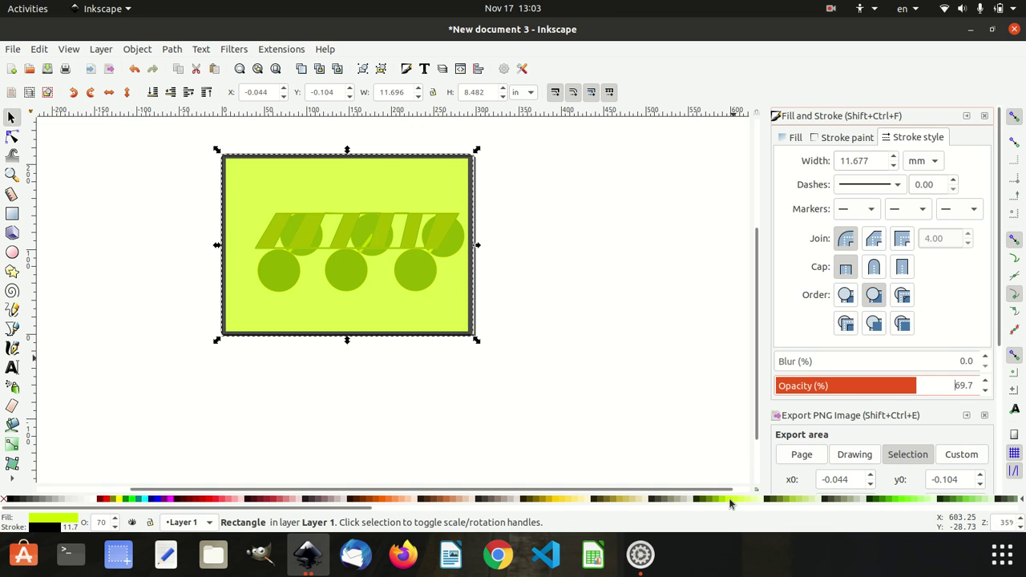
pyautogui.click(522, 329)
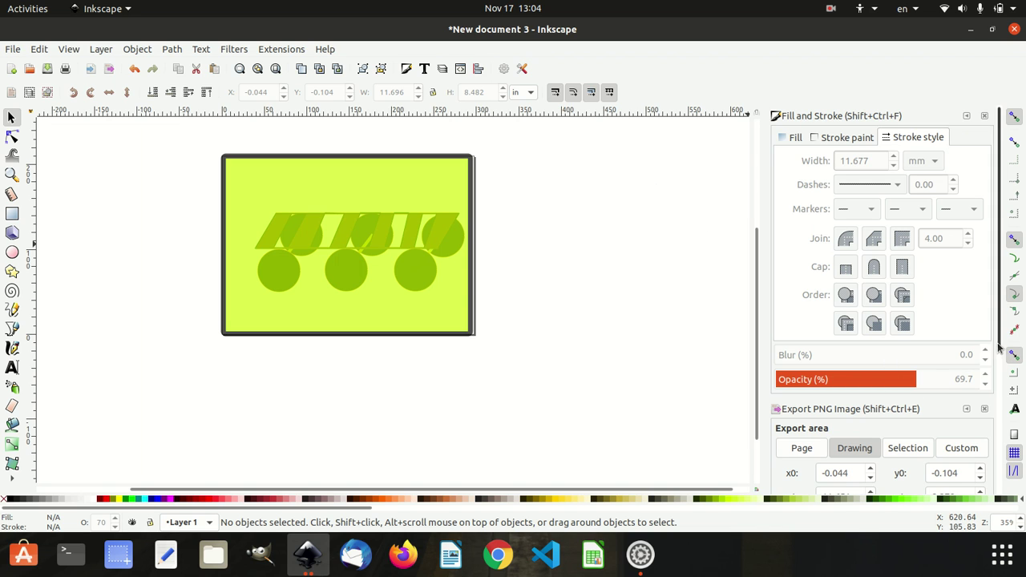
# Make the background rectangle red at about 38% opacity and widen it to 11.785 in
pyautogui.scroll(-3, 970, 424)
pyautogui.click(417, 258)
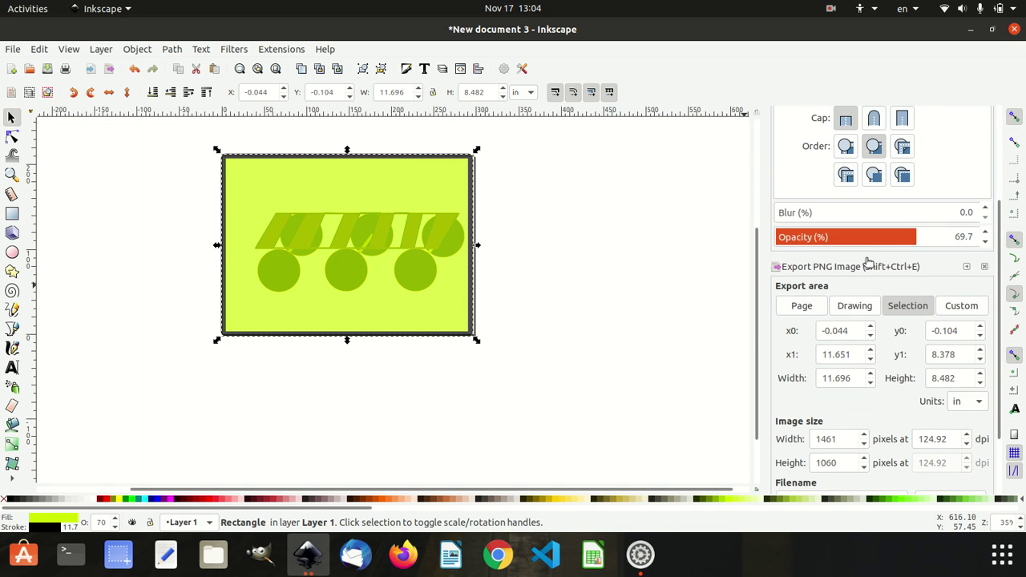
pyautogui.moveTo(884, 236)
pyautogui.mouseDown()
pyautogui.moveTo(833, 246)
pyautogui.moveTo(851, 240)
pyautogui.mouseUp()
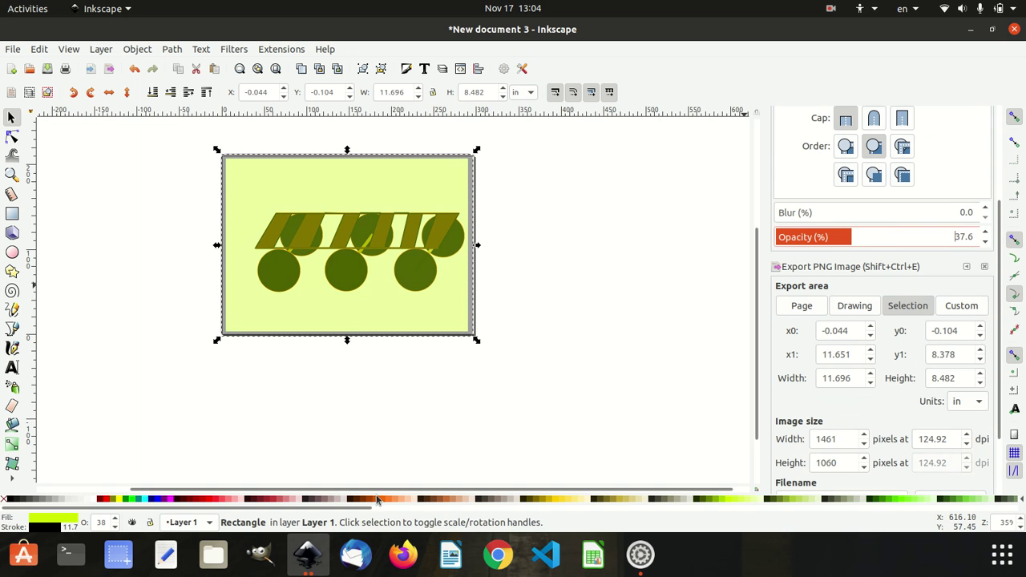
pyautogui.click(204, 499)
pyautogui.click(486, 325)
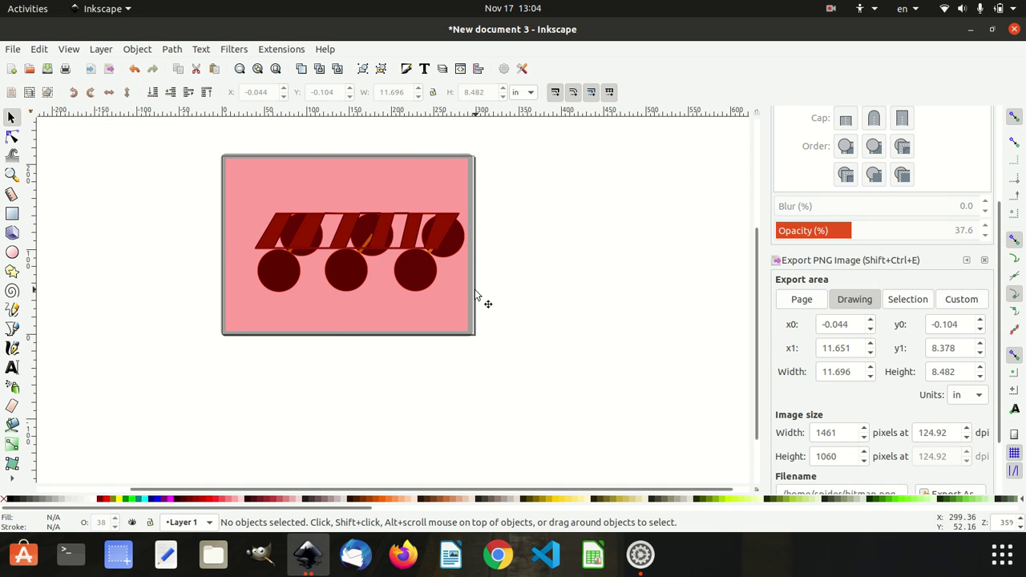
pyautogui.click(474, 292)
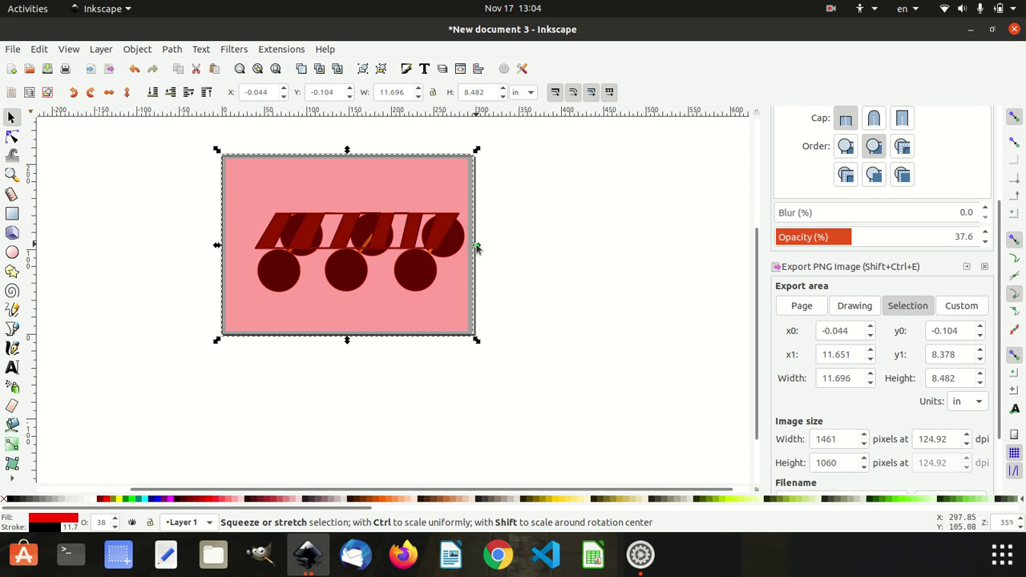
pyautogui.moveTo(475, 247); pyautogui.dragTo(475, 249)
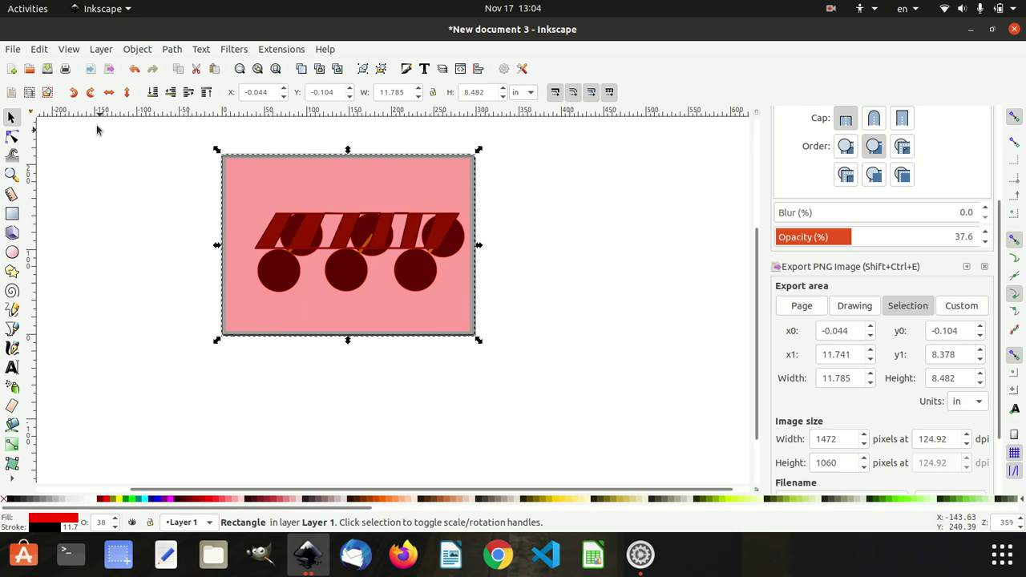
# Resize the page to the selected red rectangle, making it 11.785 × 8.482 in at 0,0
pyautogui.click(38, 49)
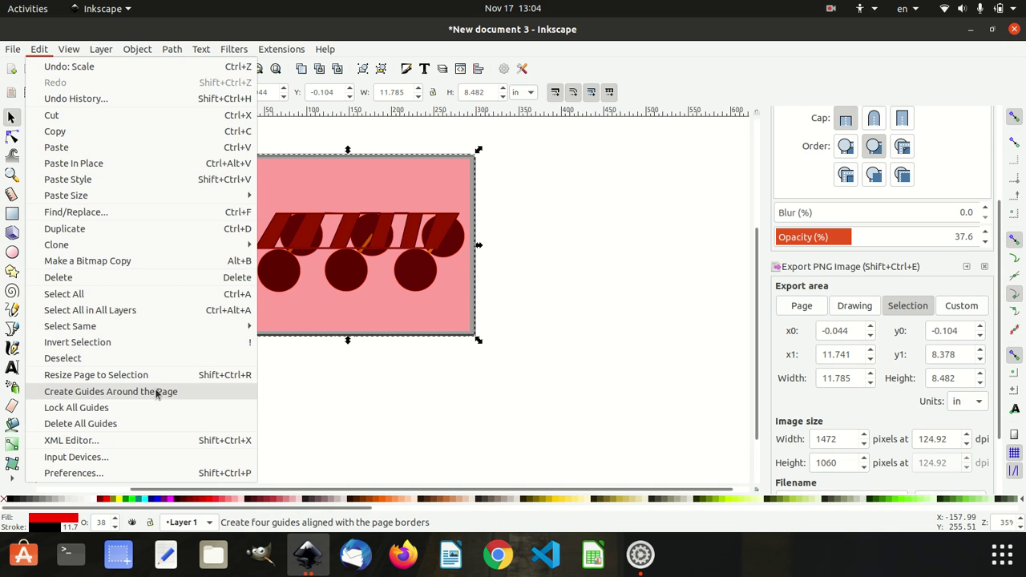
pyautogui.click(145, 375)
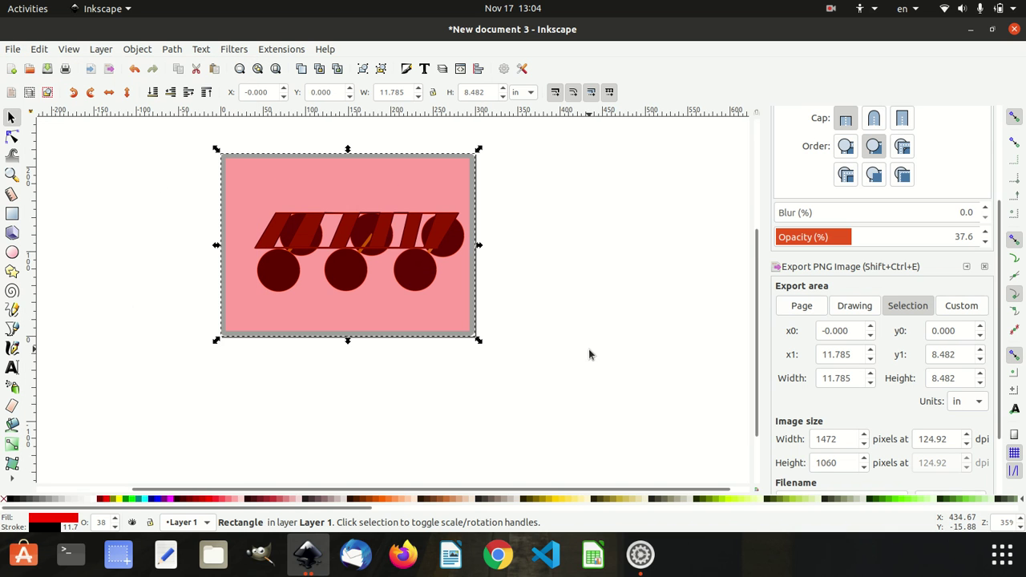